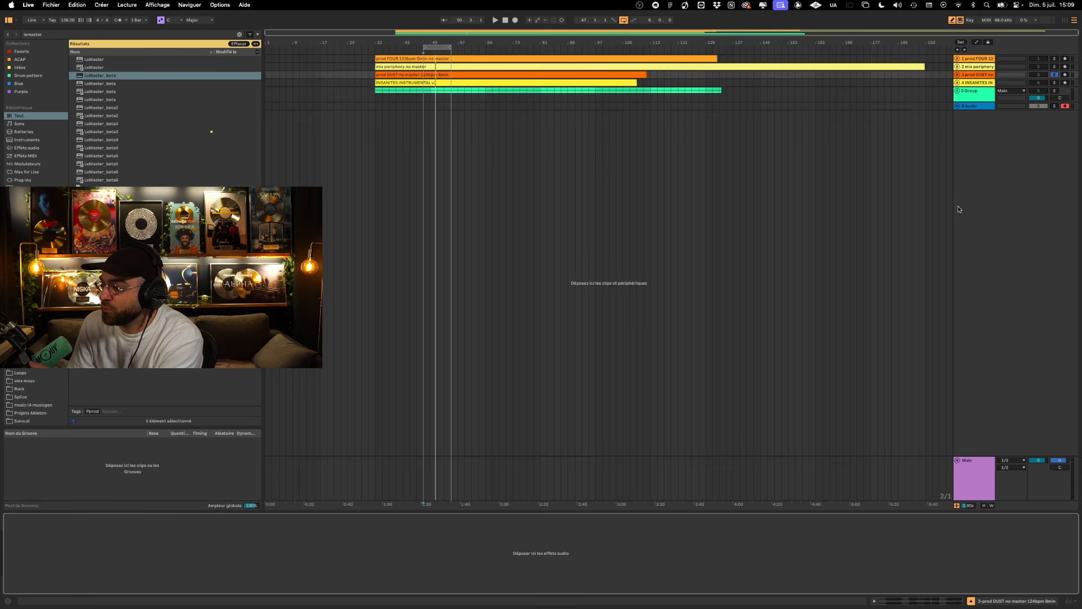
# - Turn off the DUST track's solo and load LeMaster_beta on that track in Manual mastering mode
pyautogui.click(1054, 75)
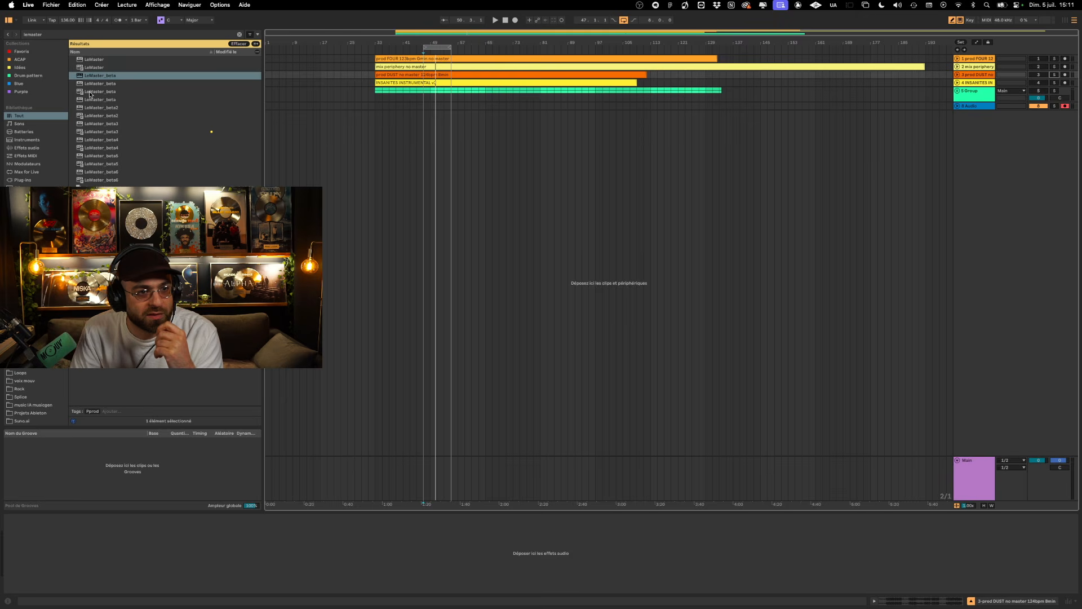
pyautogui.moveTo(90, 92); pyautogui.dragTo(401, 77)
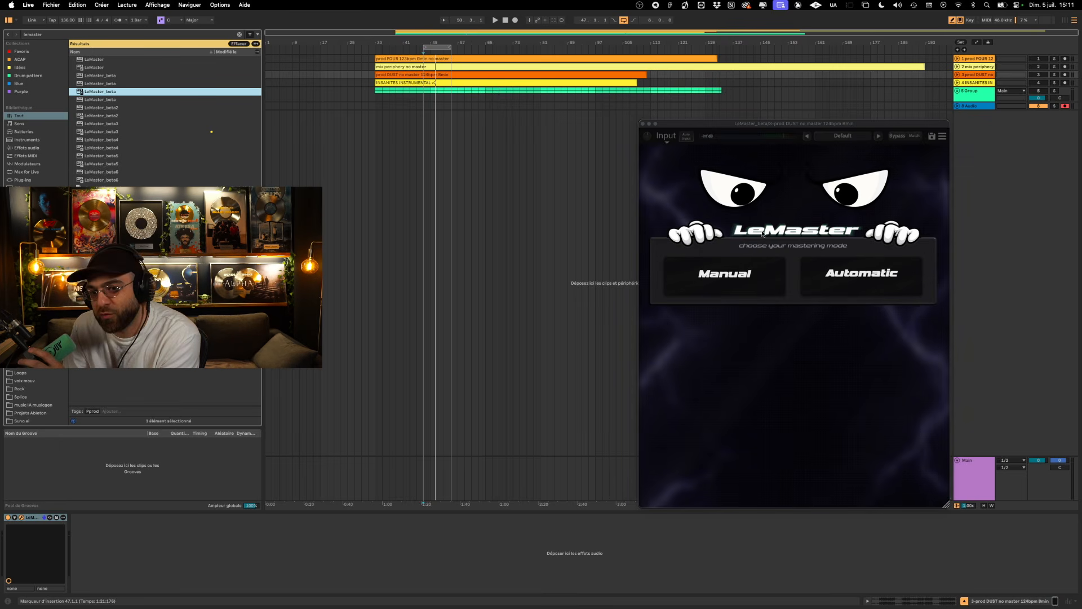
pyautogui.click(733, 273)
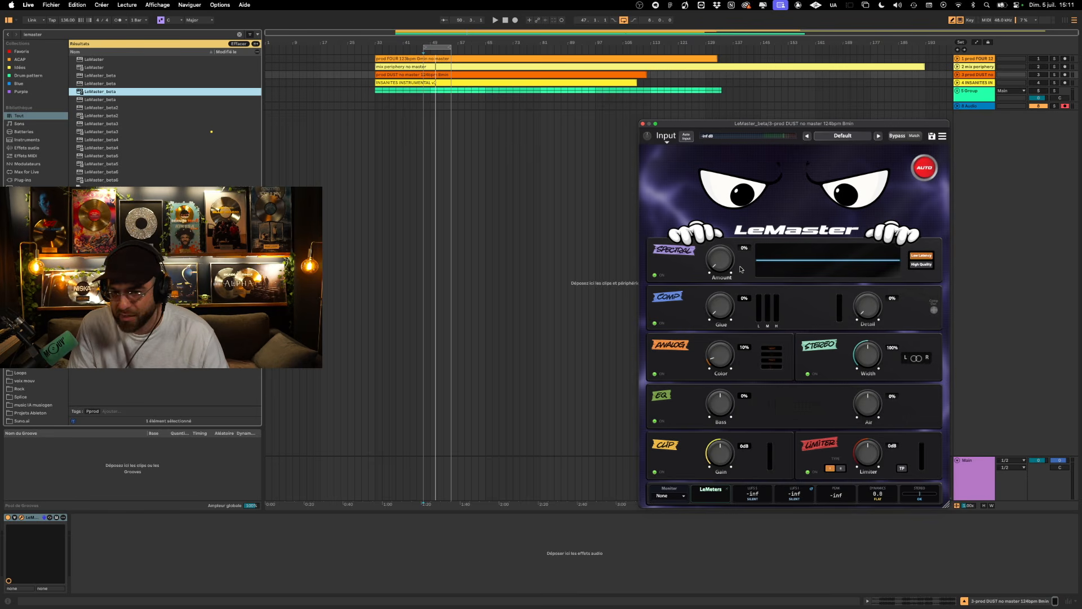
# - Try the Spectral module's High Quality mode and a Comp Glue of 70%, restoring Low Latency and 0%
pyautogui.click(922, 266)
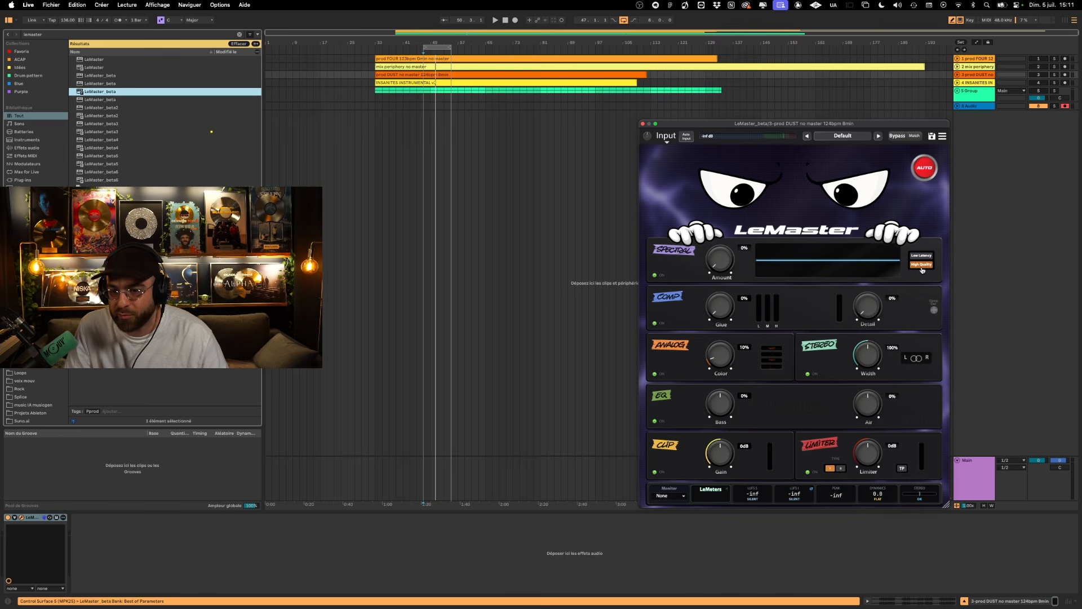
pyautogui.click(922, 256)
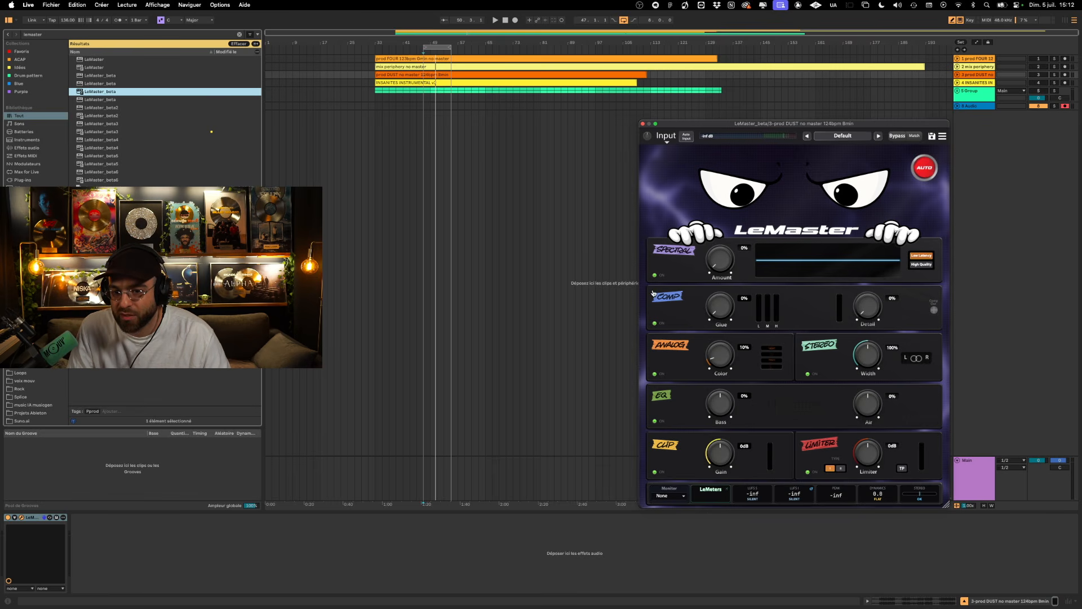
pyautogui.moveTo(731, 314); pyautogui.dragTo(727, 295)
pyautogui.moveTo(735, 246); pyautogui.dragTo(737, 243)
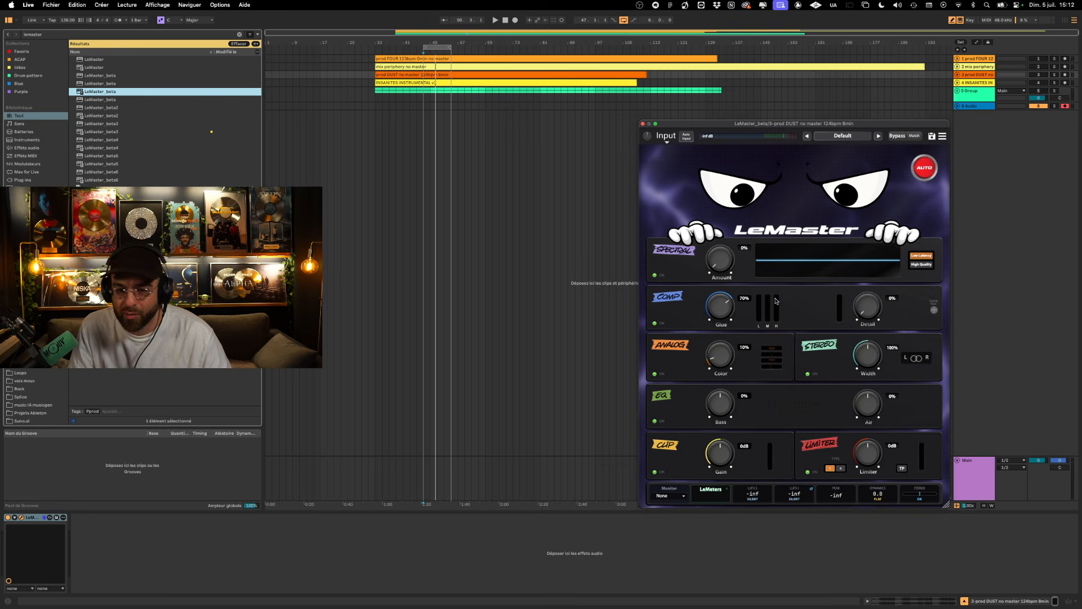
pyautogui.moveTo(728, 310); pyautogui.dragTo(722, 374)
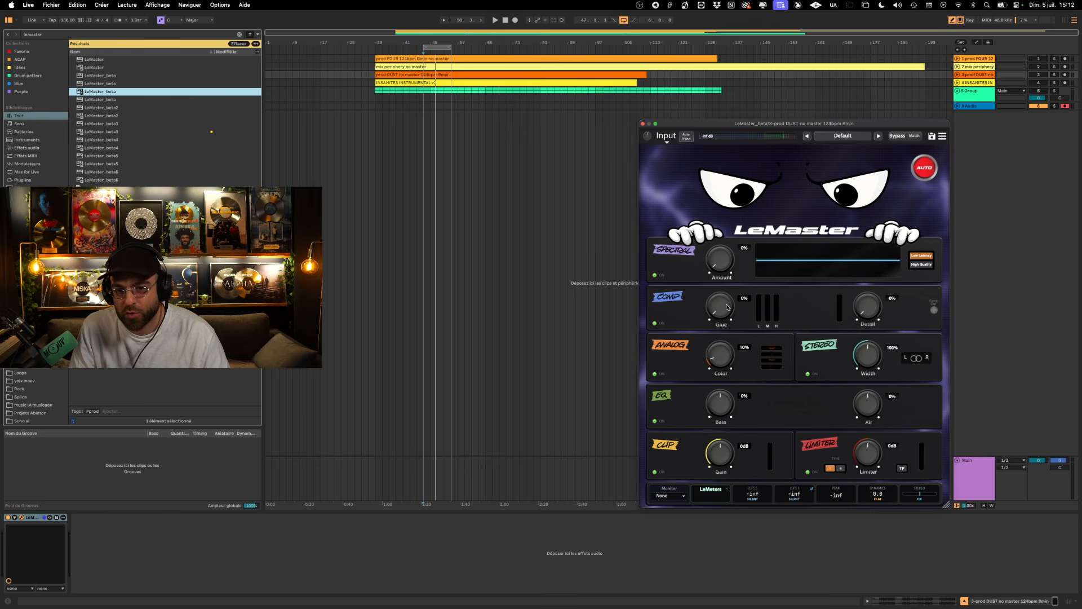
pyautogui.moveTo(727, 308); pyautogui.dragTo(715, 333)
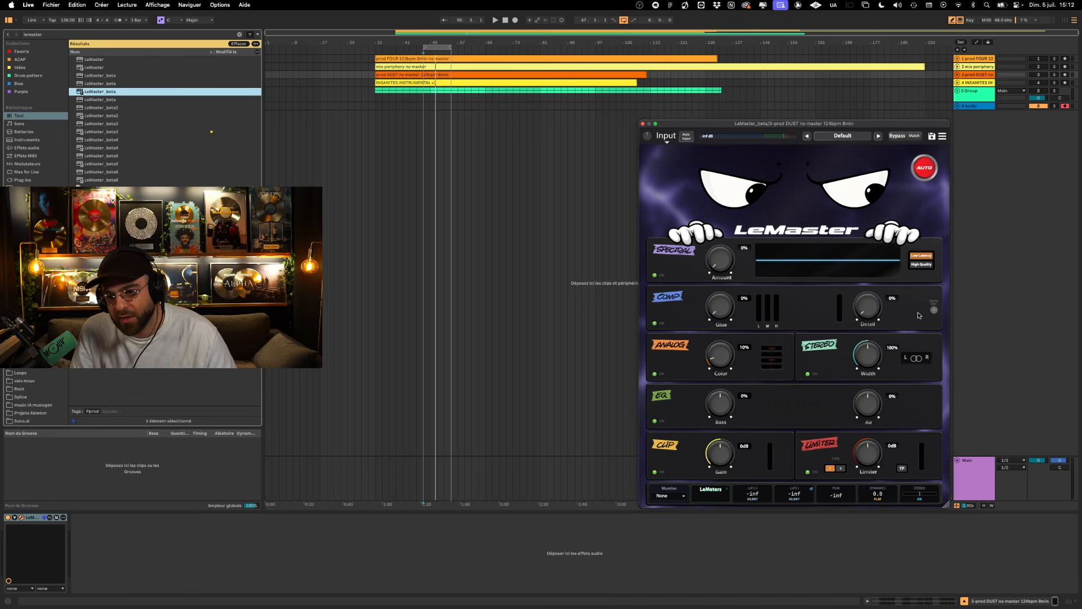
# - Set the Comp Detail to 1% and try the Stereo Width at 200%, resetting it to 100%
pyautogui.moveTo(863, 313); pyautogui.dragTo(876, 335)
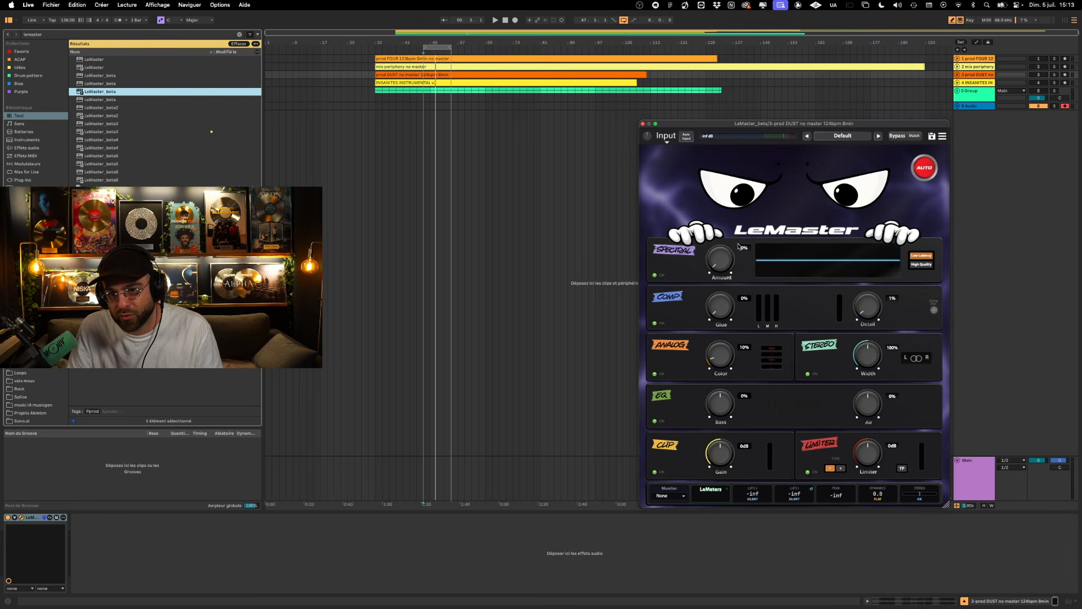
pyautogui.moveTo(827, 126); pyautogui.dragTo(829, 92)
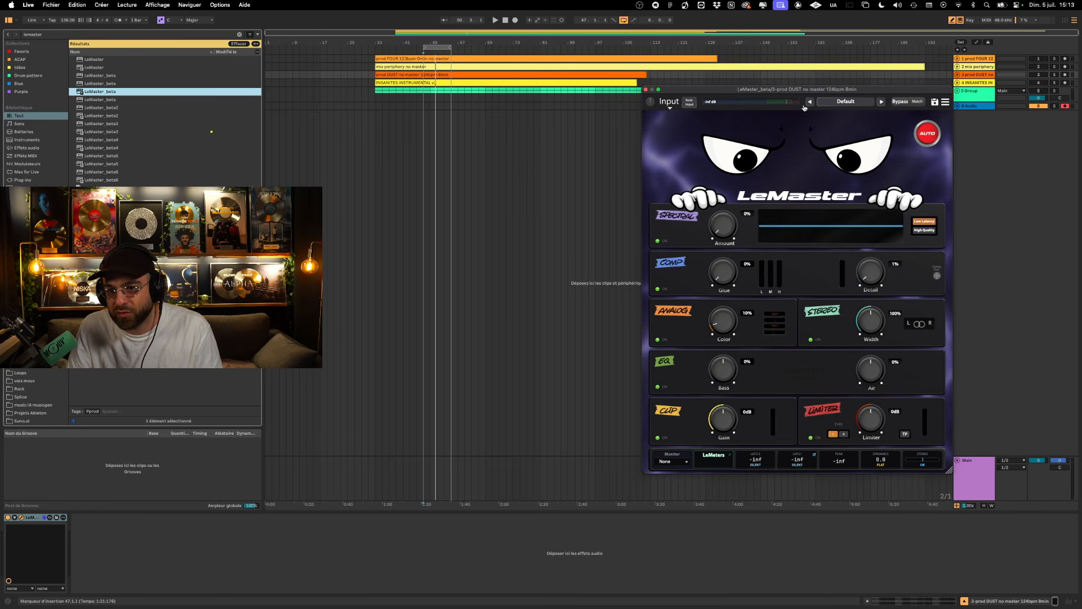
pyautogui.moveTo(894, 89); pyautogui.dragTo(896, 89)
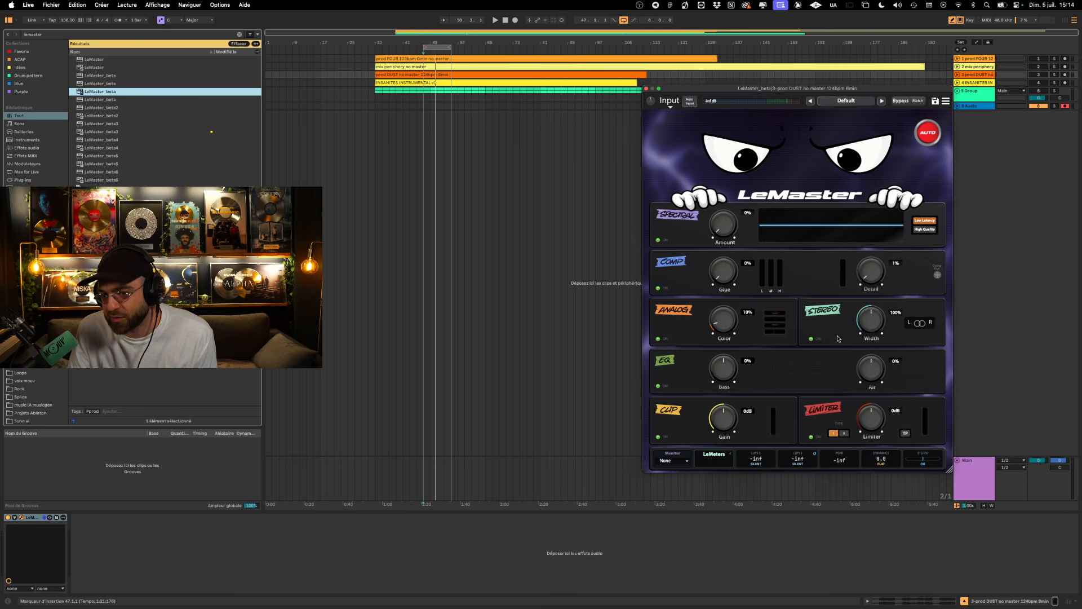
pyautogui.moveTo(868, 323); pyautogui.dragTo(865, 260)
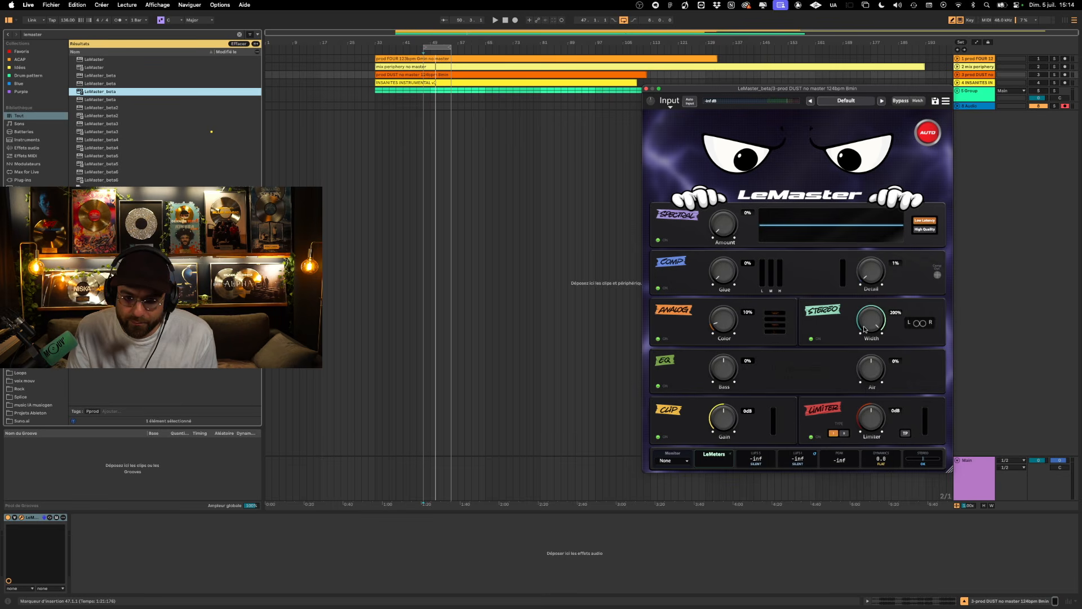
pyautogui.doubleClick(866, 330)
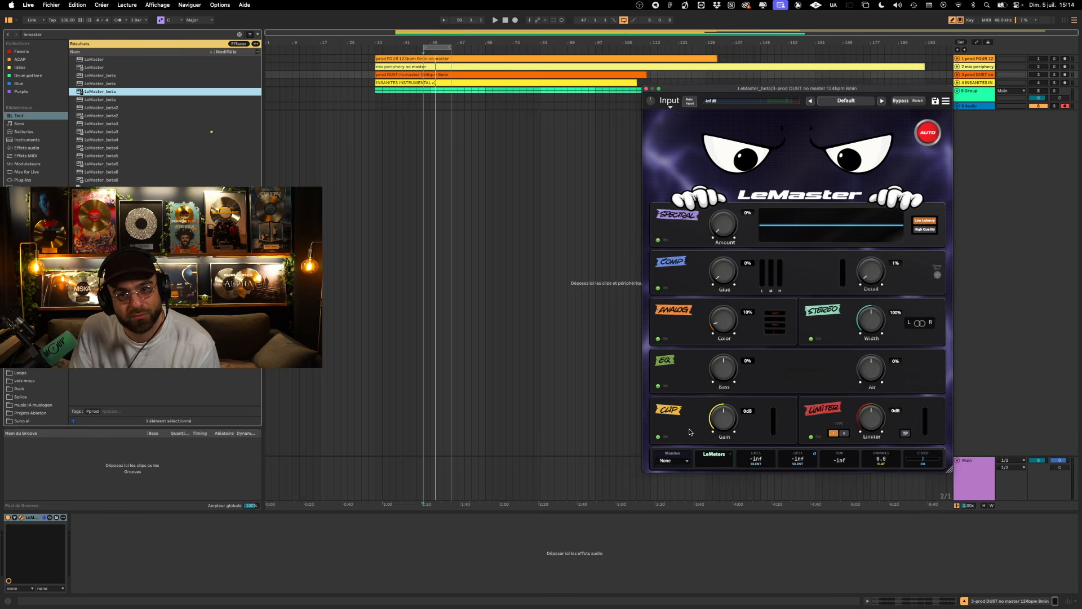
# - Turn off the arrangement loop and shift its region to start at bar 49
pyautogui.click(623, 21)
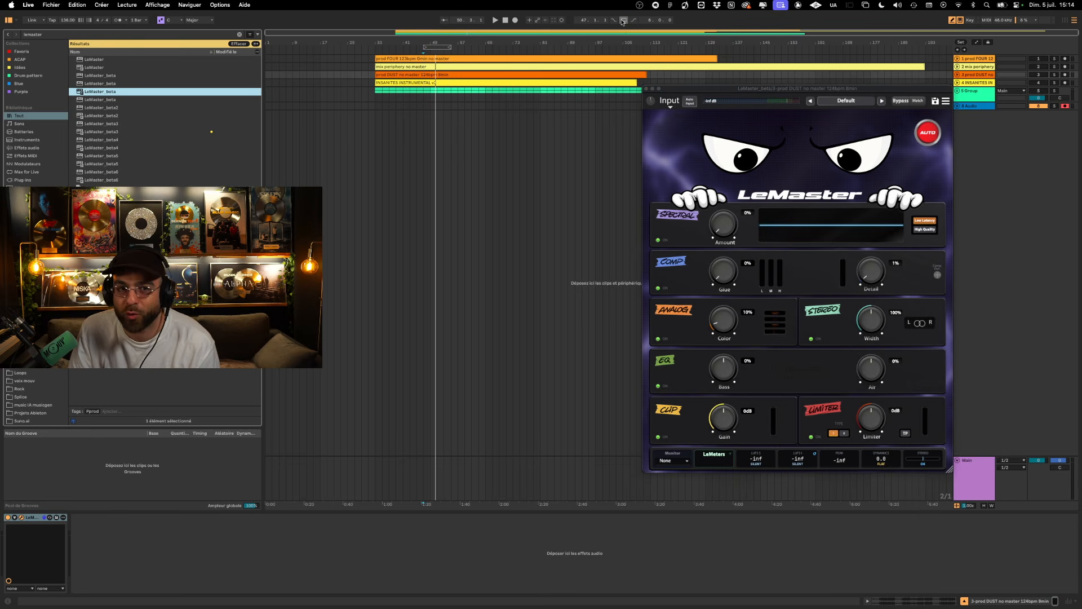
pyautogui.moveTo(435, 48); pyautogui.dragTo(447, 46)
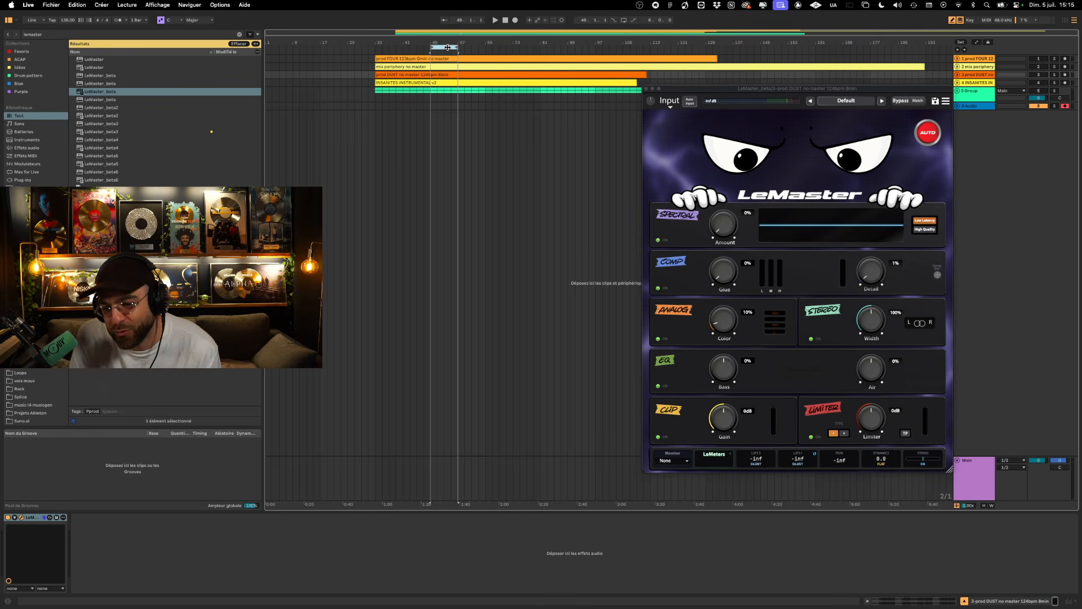
# - Switch the Limiter to its second type and return it to the first
pyautogui.click(844, 434)
pyautogui.click(844, 434)
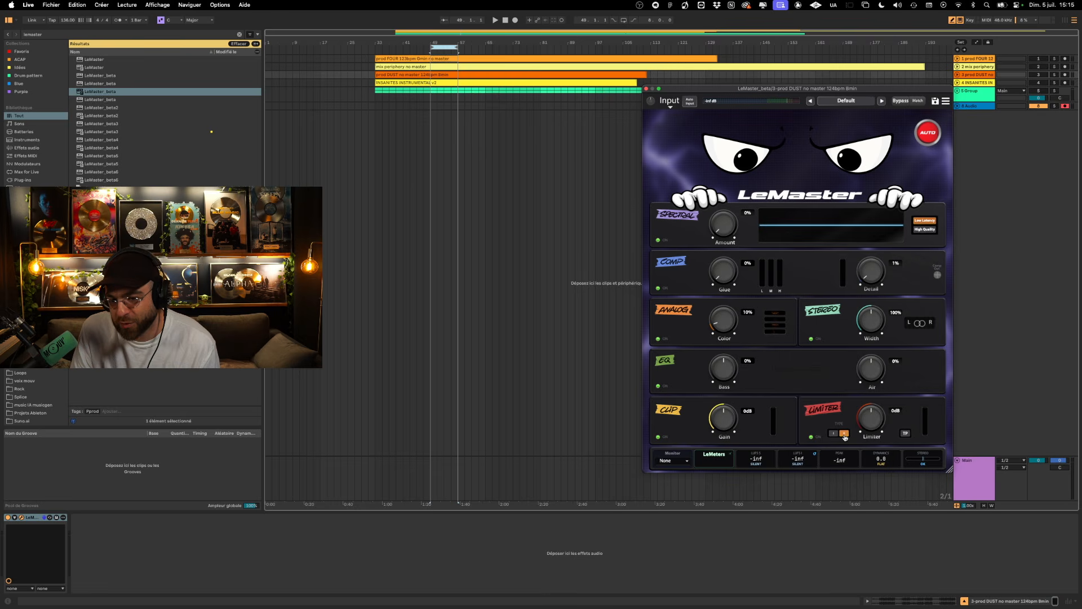
pyautogui.click(834, 433)
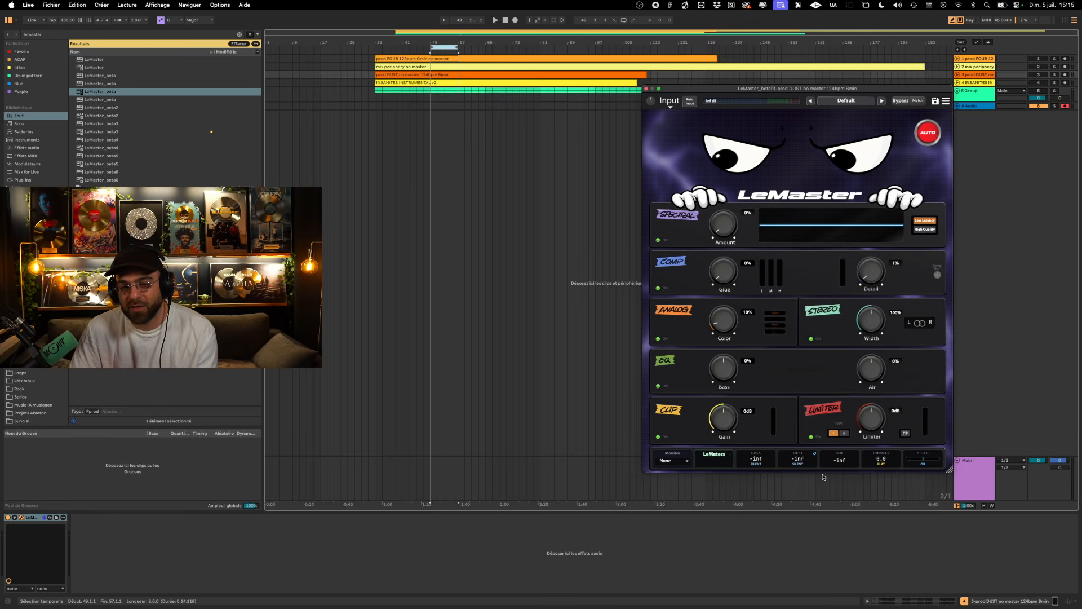
# - Look at the LeMeters window and the list of Monitor simulations, leaving the Monitor on None
pyautogui.click(714, 458)
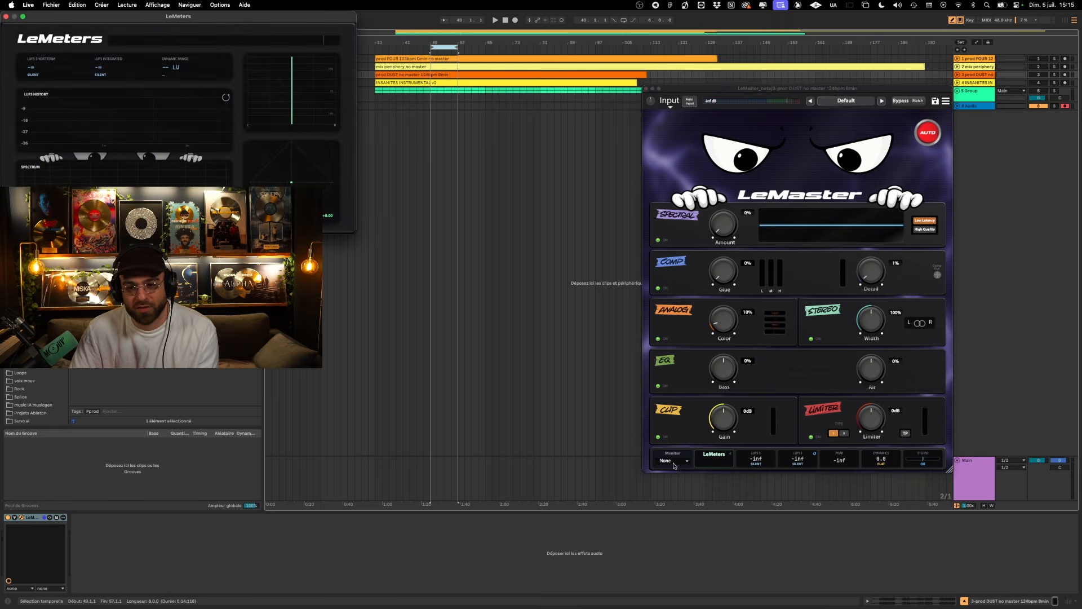
pyautogui.click(716, 461)
pyautogui.click(668, 461)
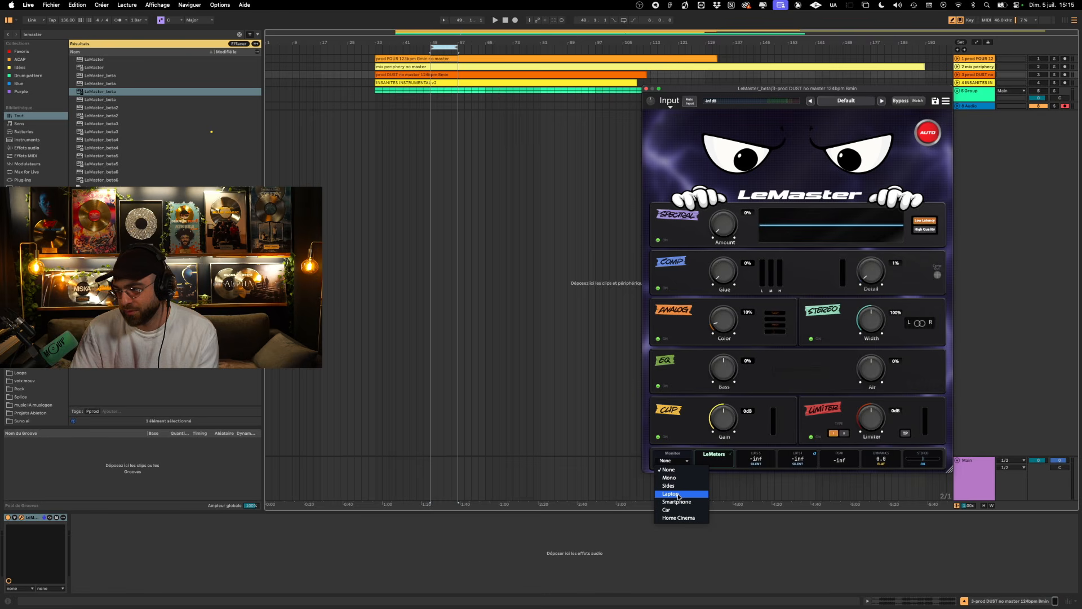
pyautogui.click(666, 462)
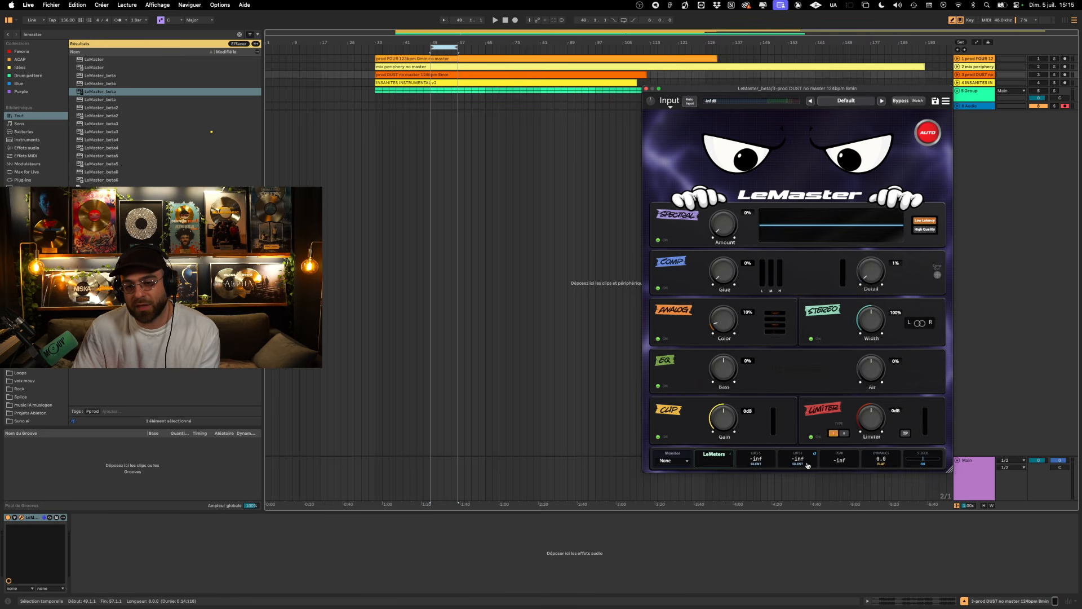
pyautogui.click(722, 464)
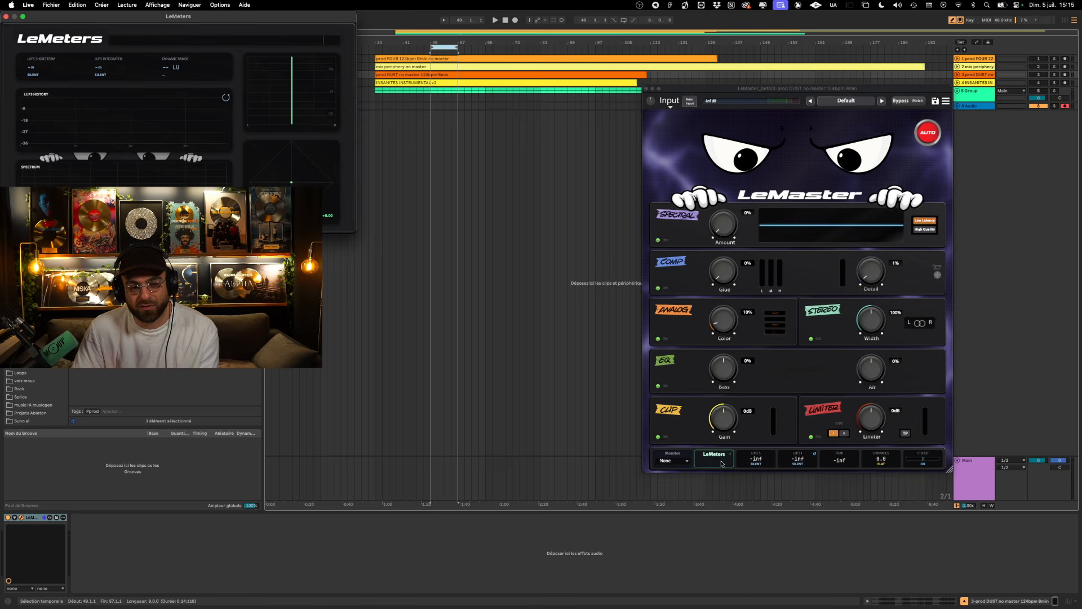
pyautogui.click(721, 464)
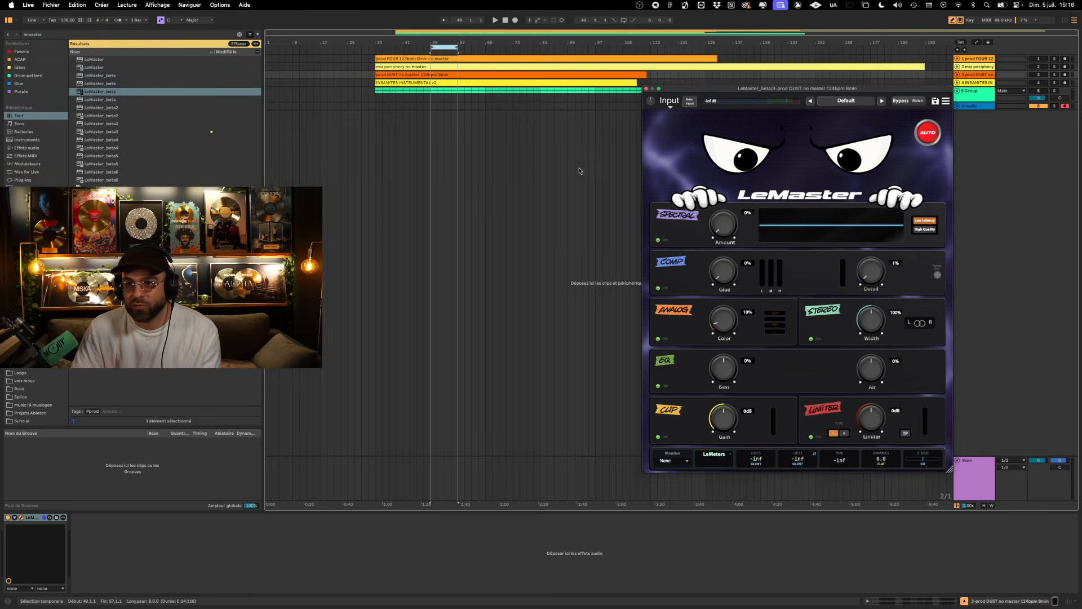
# - Move the LeMaster window clear of the tracks, then unfold and activate the DUST track, keeping the FOUR track folded
pyautogui.moveTo(849, 93); pyautogui.dragTo(652, 205)
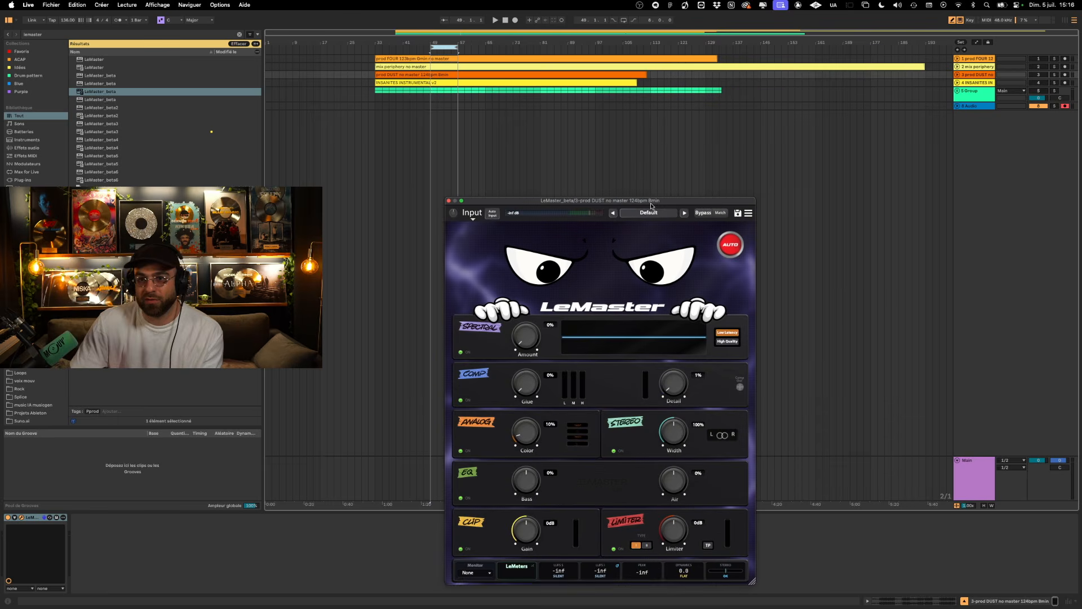
pyautogui.click(958, 59)
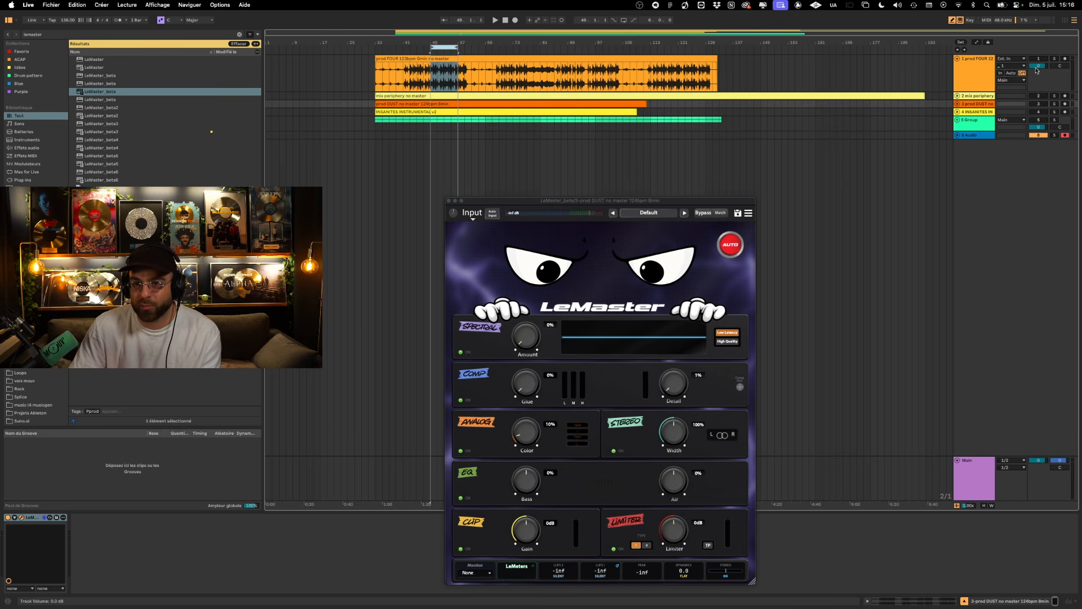
pyautogui.click(956, 104)
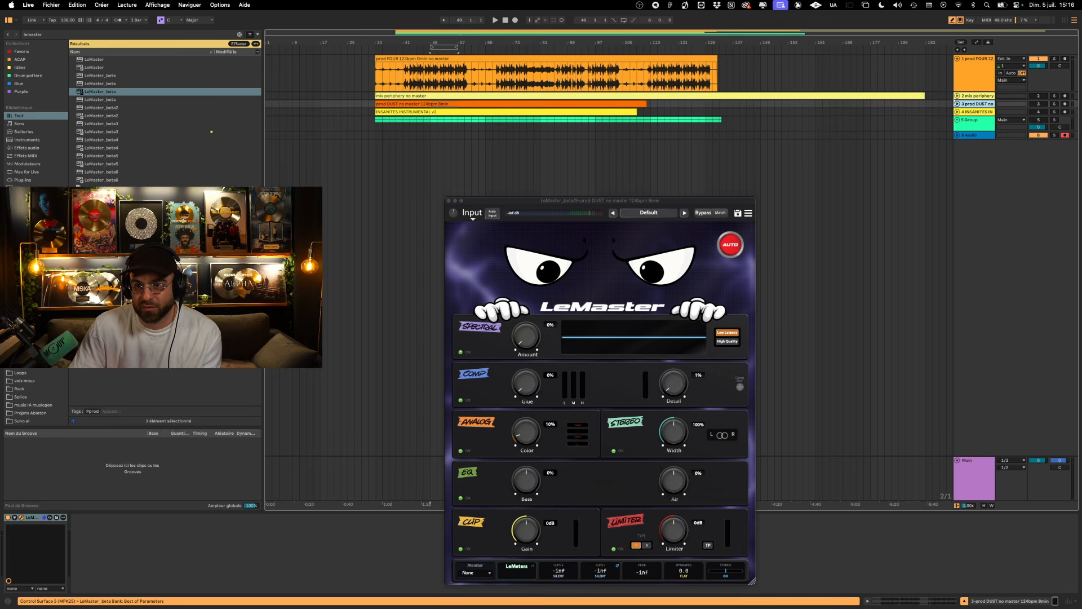
pyautogui.click(957, 104)
pyautogui.click(957, 59)
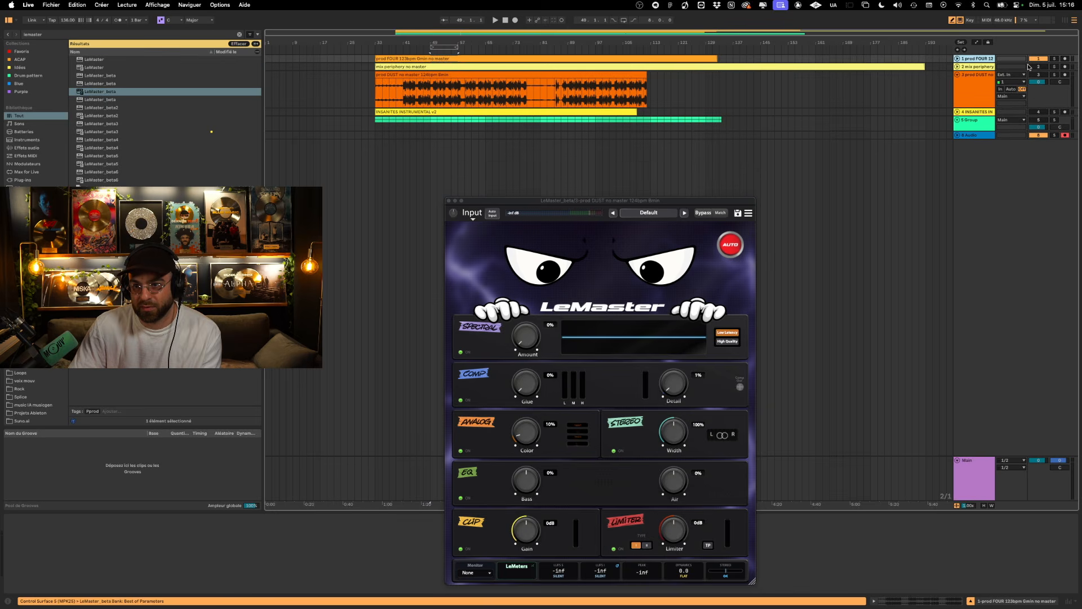
# - Play the DUST track from bar 41, where its loud section begins
pyautogui.click(382, 93)
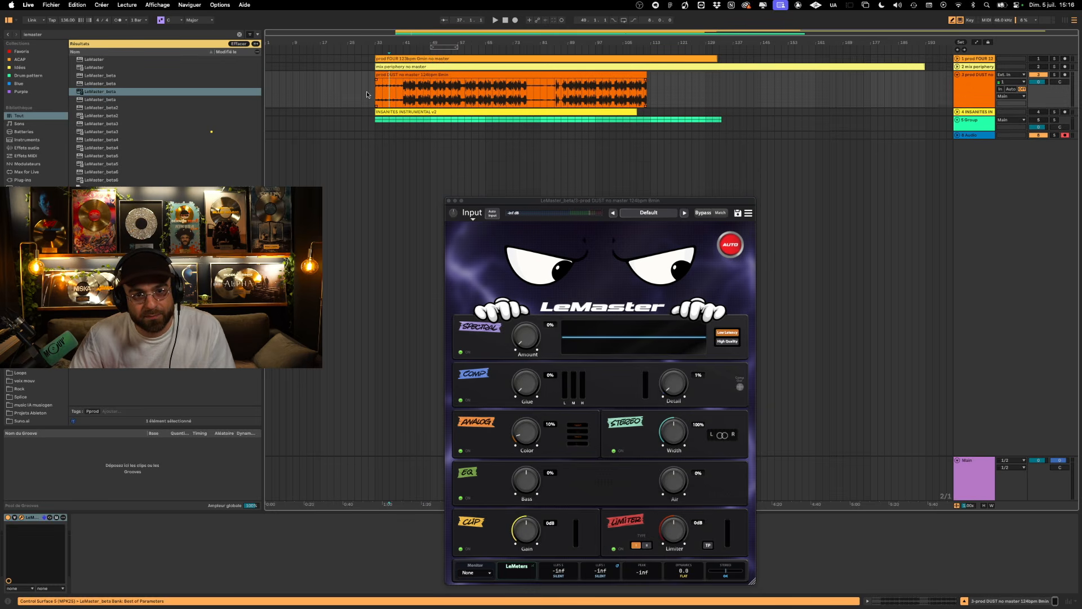
pyautogui.press('space')
pyautogui.click(404, 93)
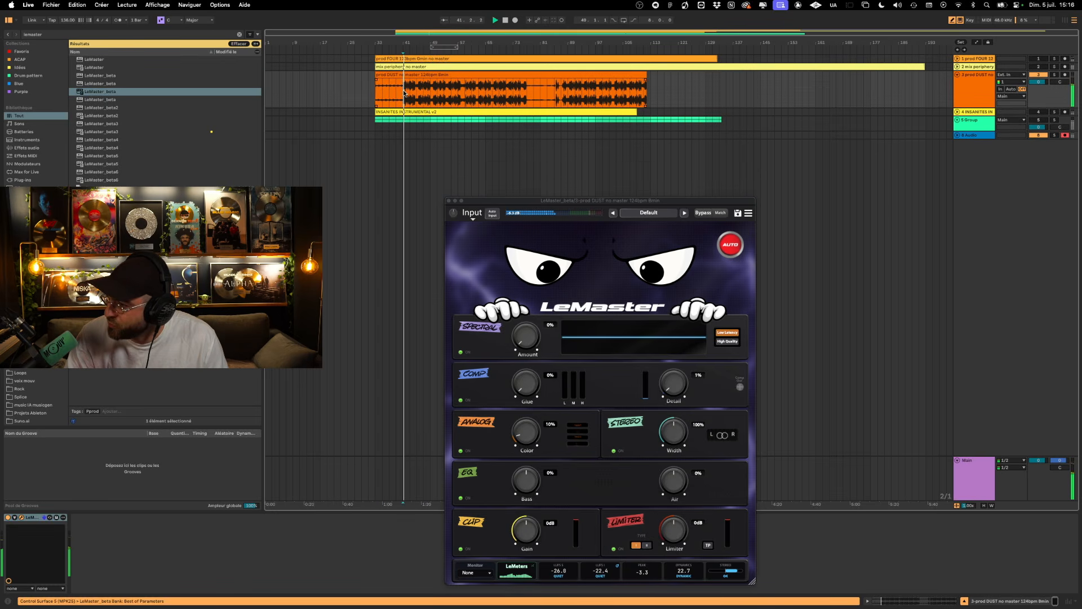
pyautogui.press('space')
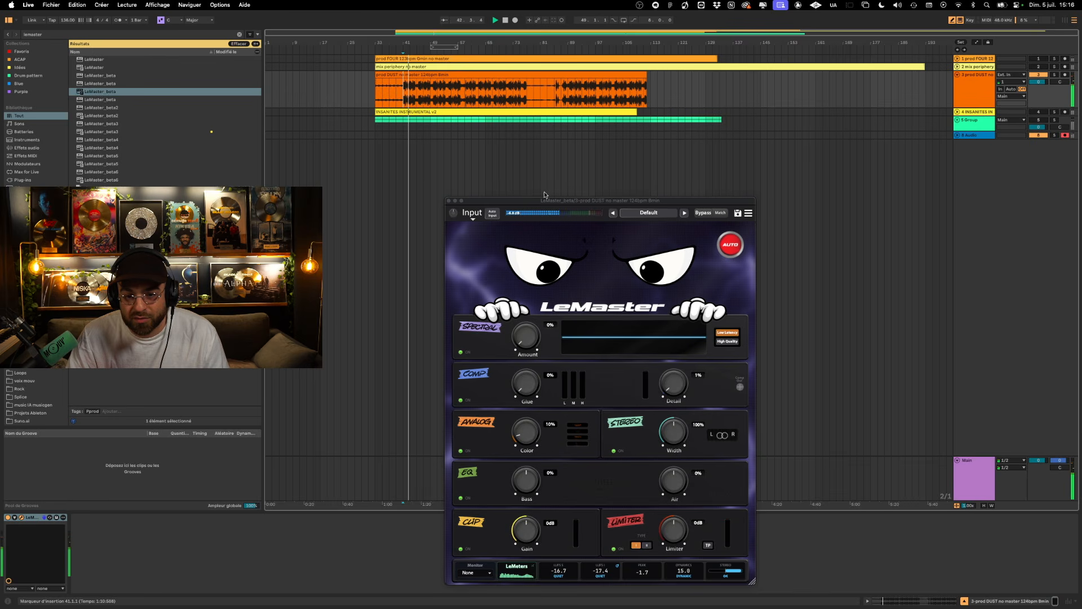
# - Loop the DUST track's loud section from bar 41 to about bar 76 and move the LeMaster window below the tracks
pyautogui.moveTo(548, 203); pyautogui.dragTo(602, 125)
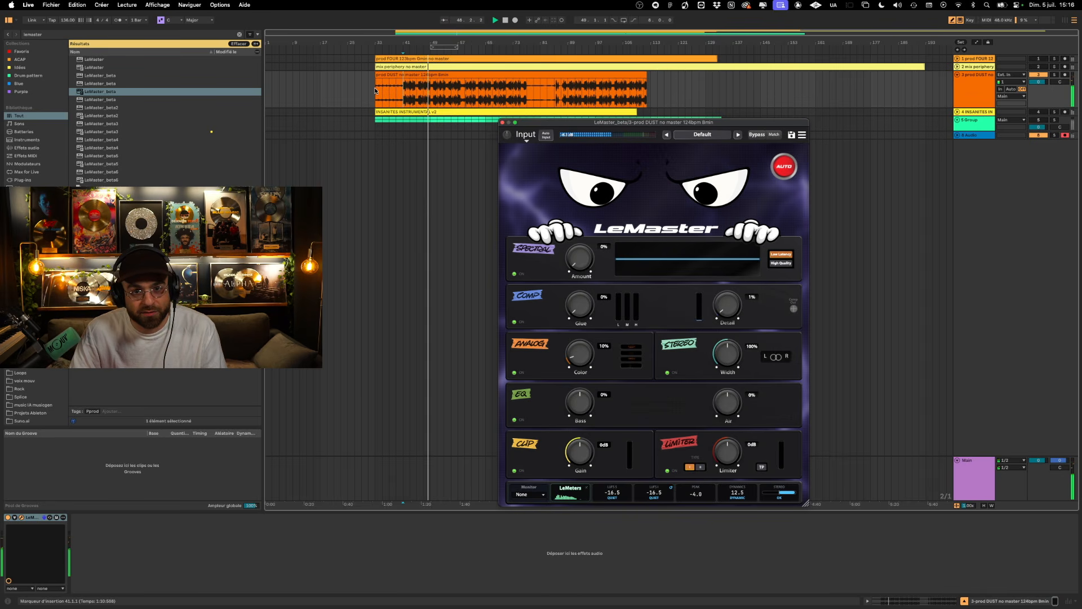
pyautogui.moveTo(407, 87); pyautogui.dragTo(525, 98)
pyautogui.press('super+l')
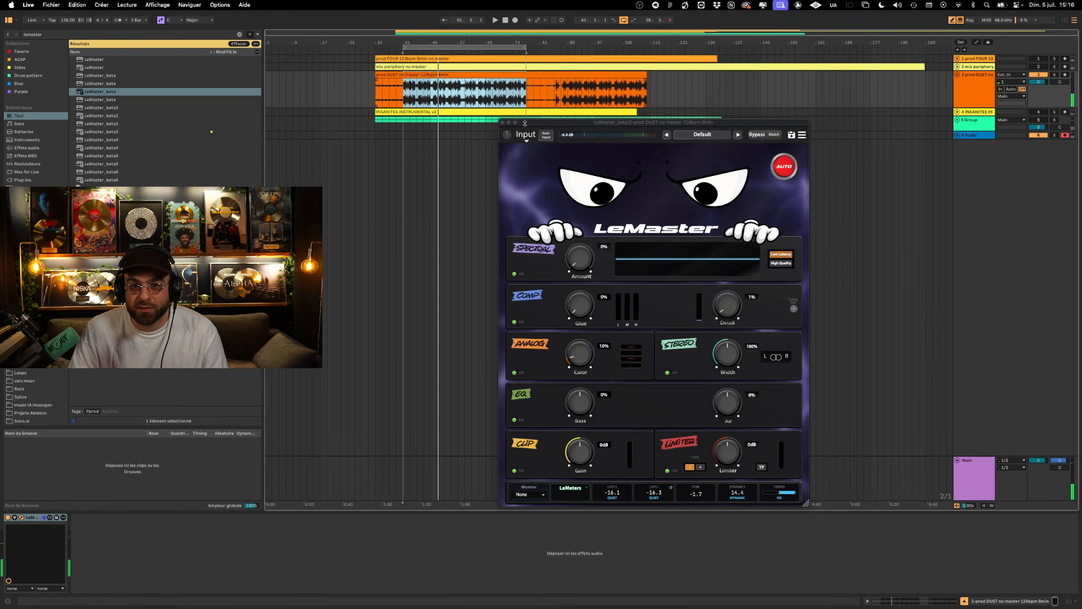
pyautogui.moveTo(643, 124); pyautogui.dragTo(630, 147)
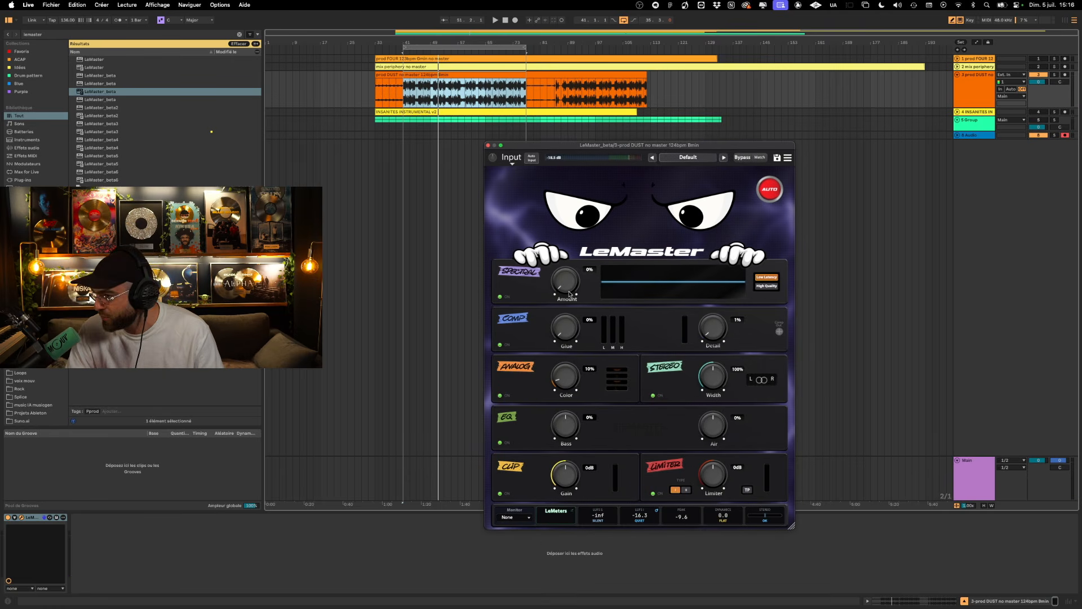
# - Raise the Spectral Amount to 100%, play the loop and lower the amount to 68%
pyautogui.moveTo(569, 291); pyautogui.dragTo(571, 244)
pyautogui.press('space')
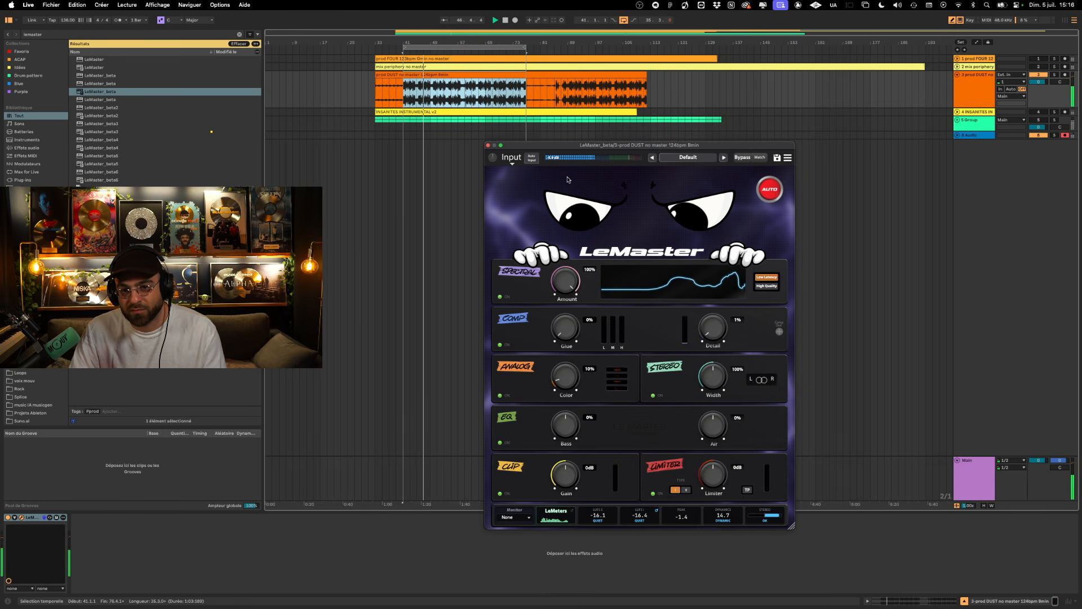
pyautogui.moveTo(561, 199); pyautogui.dragTo(558, 205)
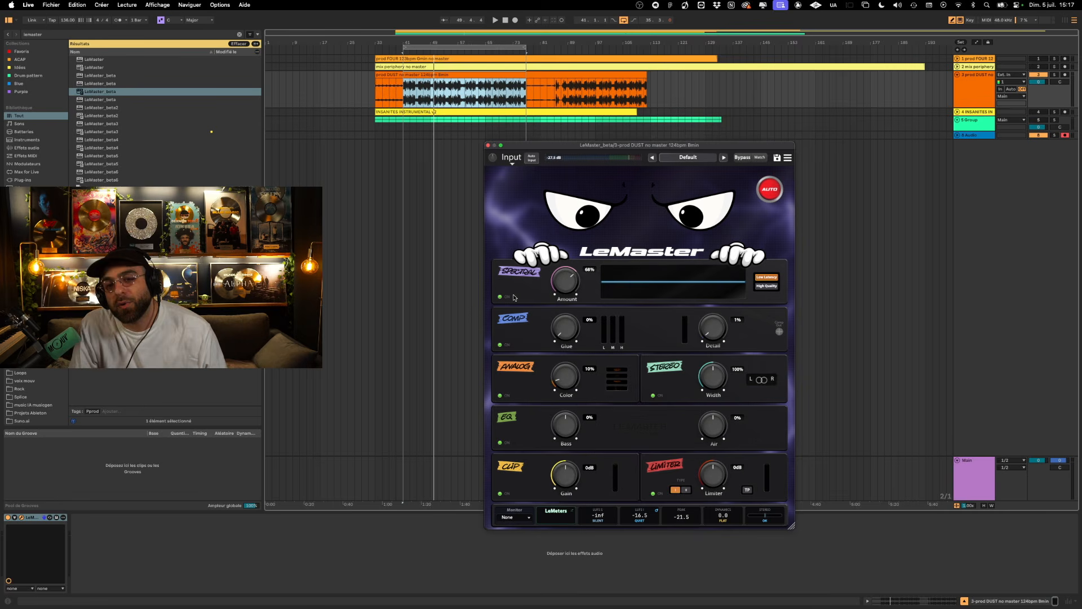
# - Lower the Spectral Amount to 58% and switch Spectral to High Quality while playing the DUST loop
pyautogui.press('space')
pyautogui.click(775, 189)
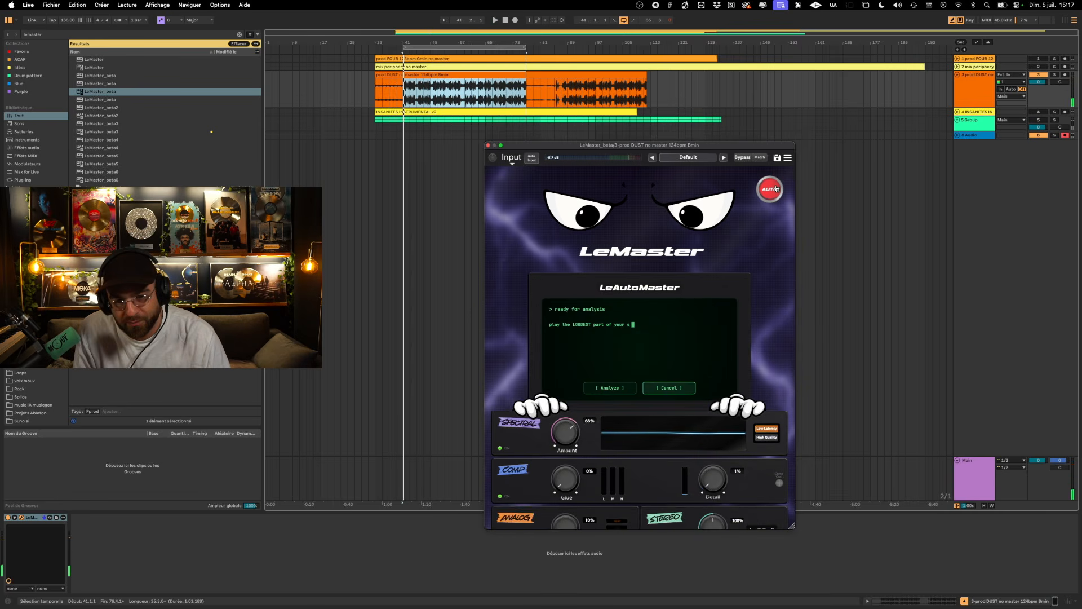
pyautogui.click(776, 189)
pyautogui.press('space')
pyautogui.moveTo(568, 280); pyautogui.dragTo(569, 289)
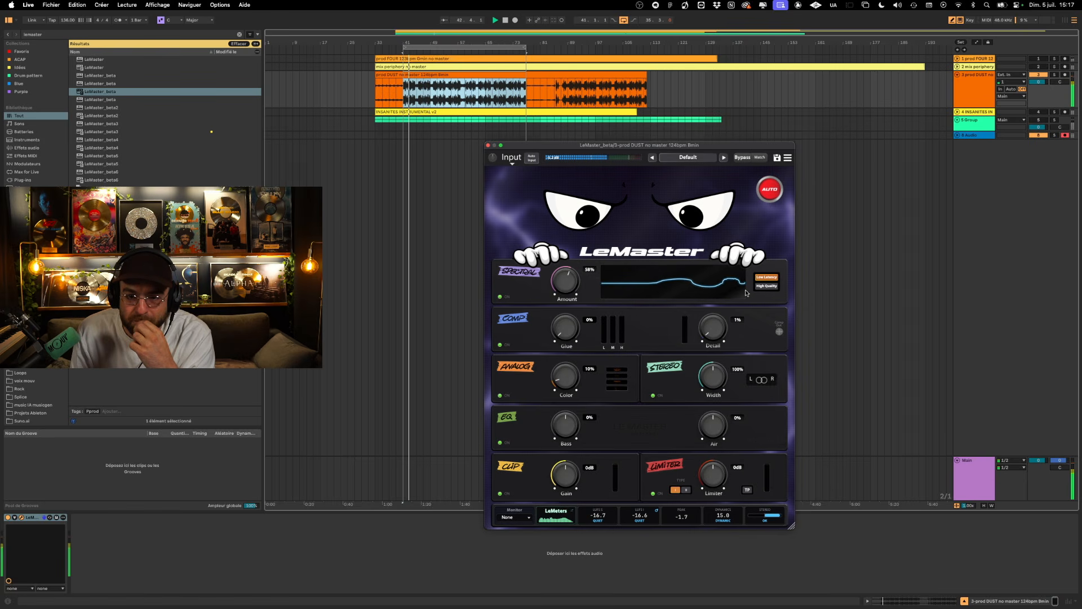
pyautogui.click(777, 285)
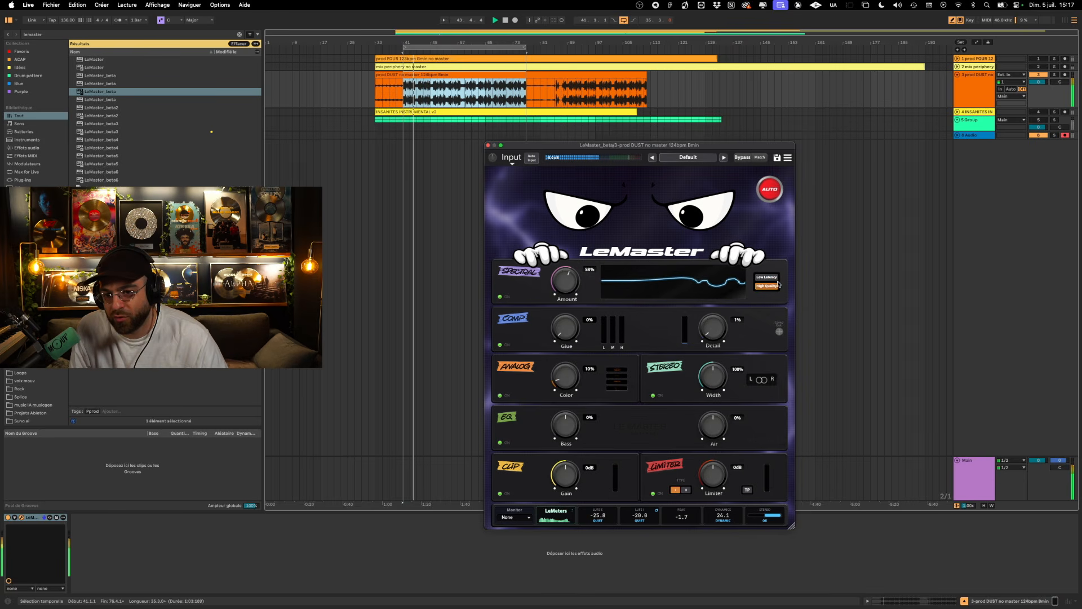
pyautogui.press('space')
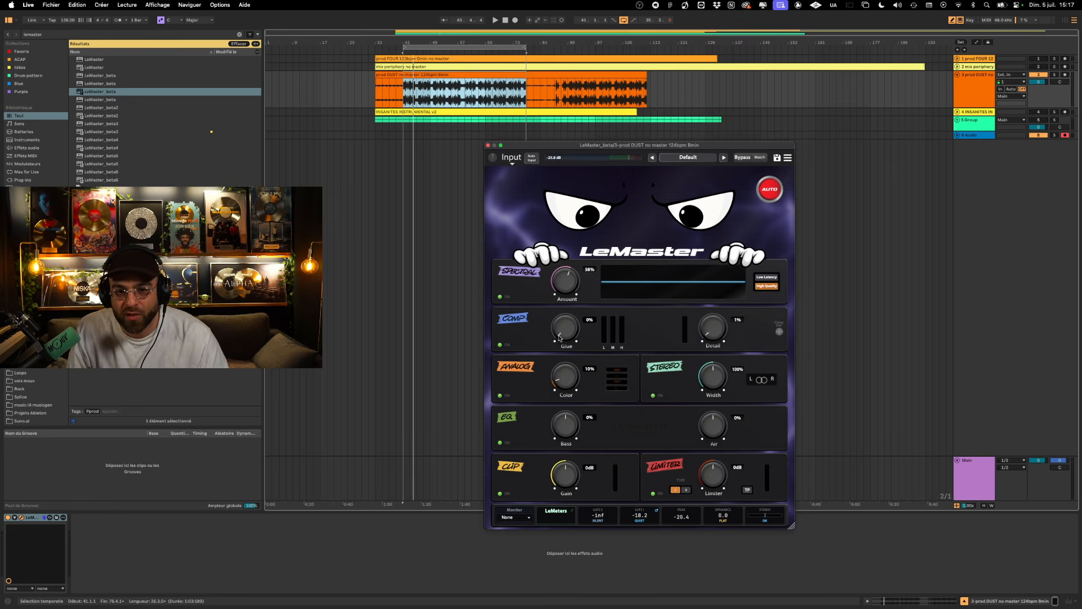
# - Raise the Comp module's Detail to 64%
pyautogui.press('space')
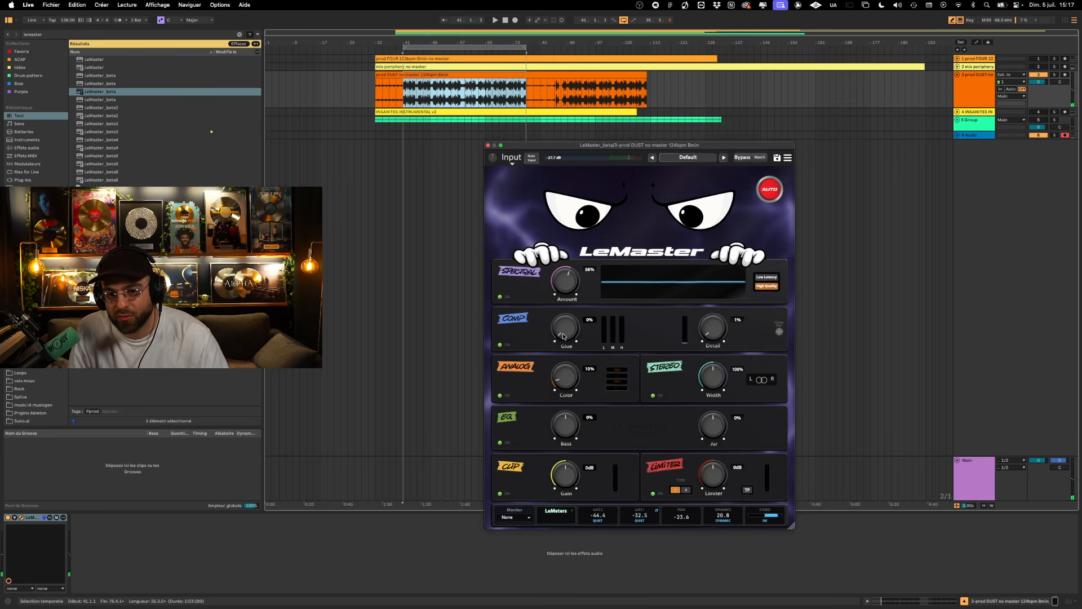
pyautogui.moveTo(719, 335); pyautogui.dragTo(715, 344)
pyautogui.moveTo(716, 301); pyautogui.dragTo(714, 256)
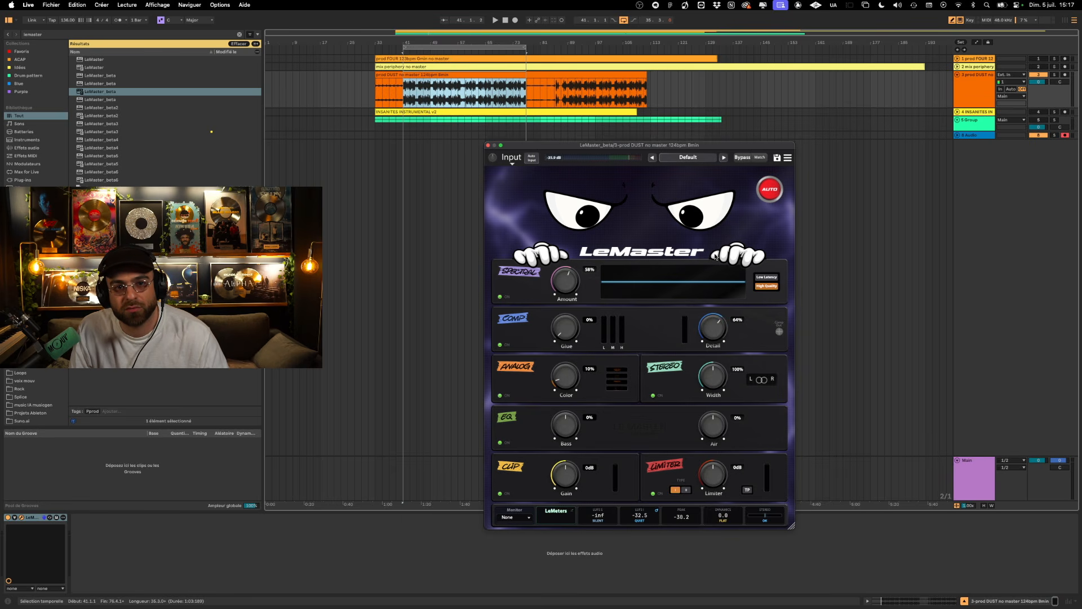
# - Turn off looping and play the DUST clip from its beginning
pyautogui.click(624, 20)
pyautogui.click(612, 74)
pyautogui.press('space')
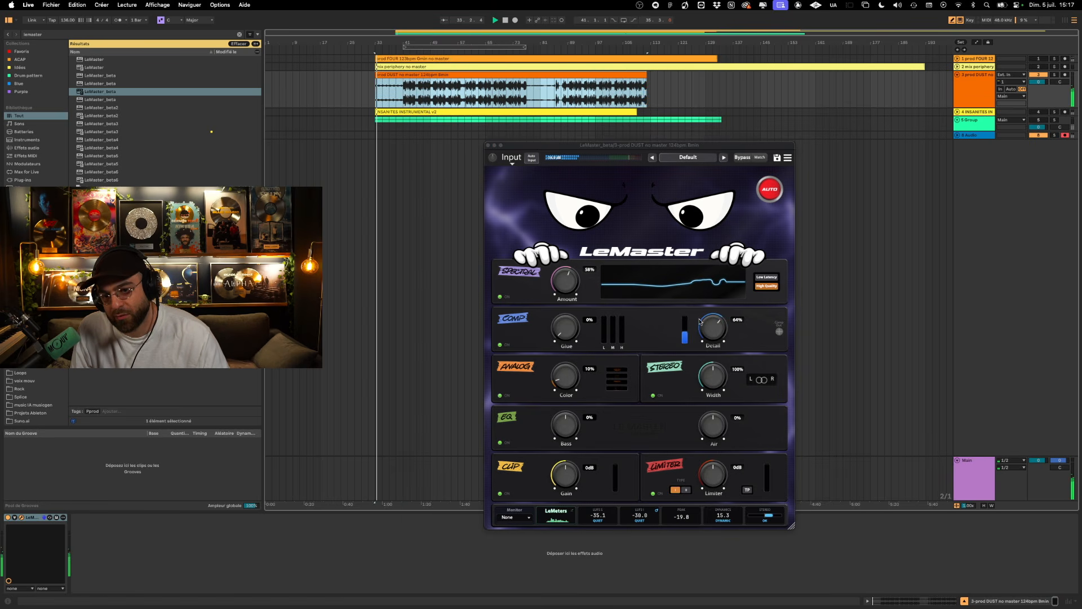
# - Set the Comp Detail to 77% and switch the Comp module off and on to compare
pyautogui.moveTo(699, 321)
pyautogui.mouseDown()
pyautogui.moveTo(710, 316)
pyautogui.moveTo(714, 333)
pyautogui.mouseUp()
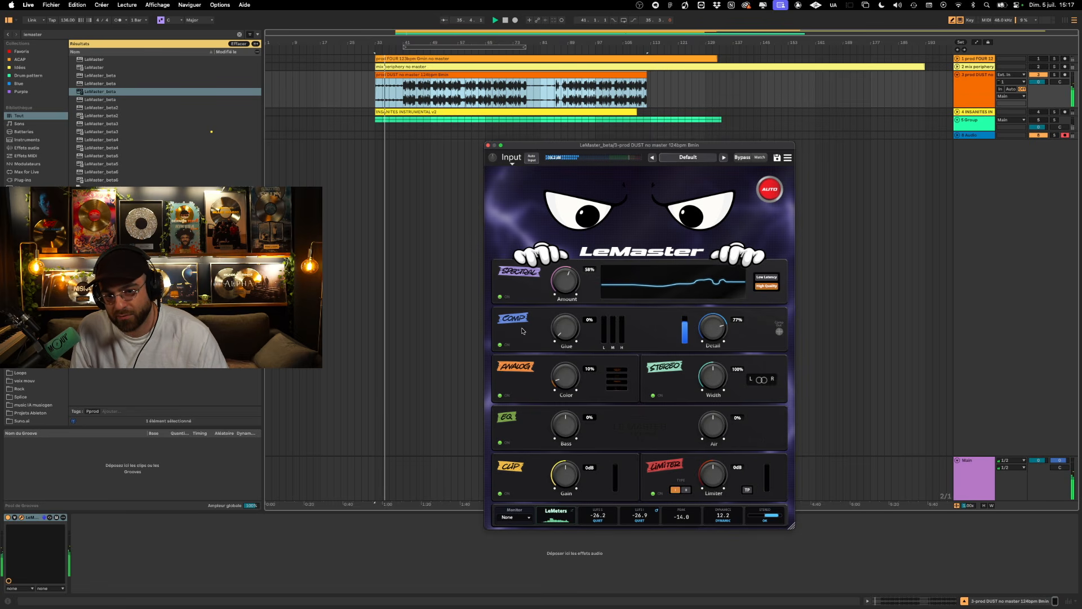
pyautogui.click(499, 344)
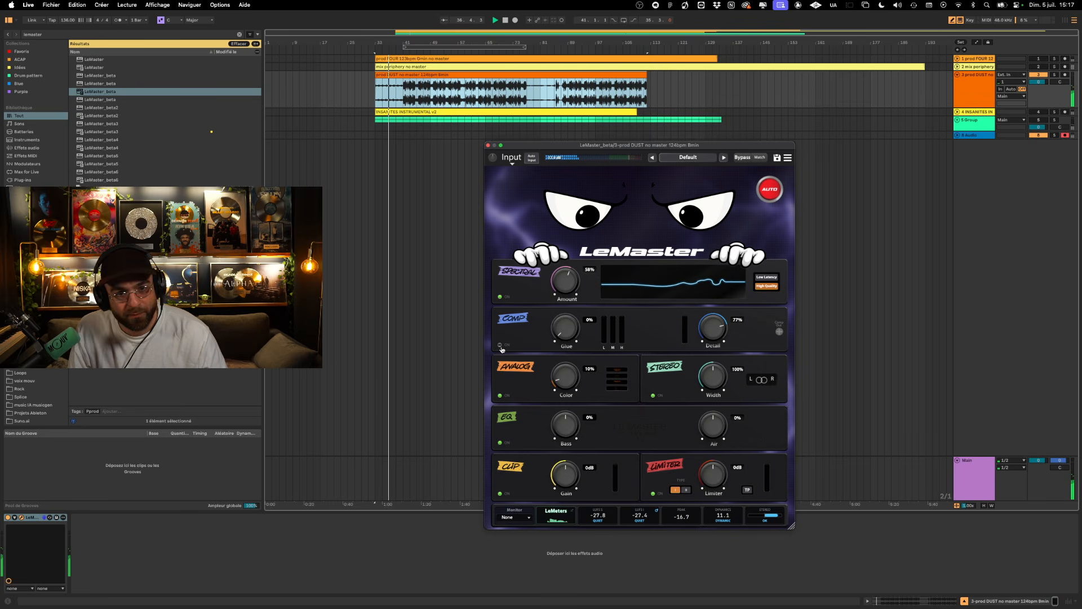
pyautogui.click(501, 346)
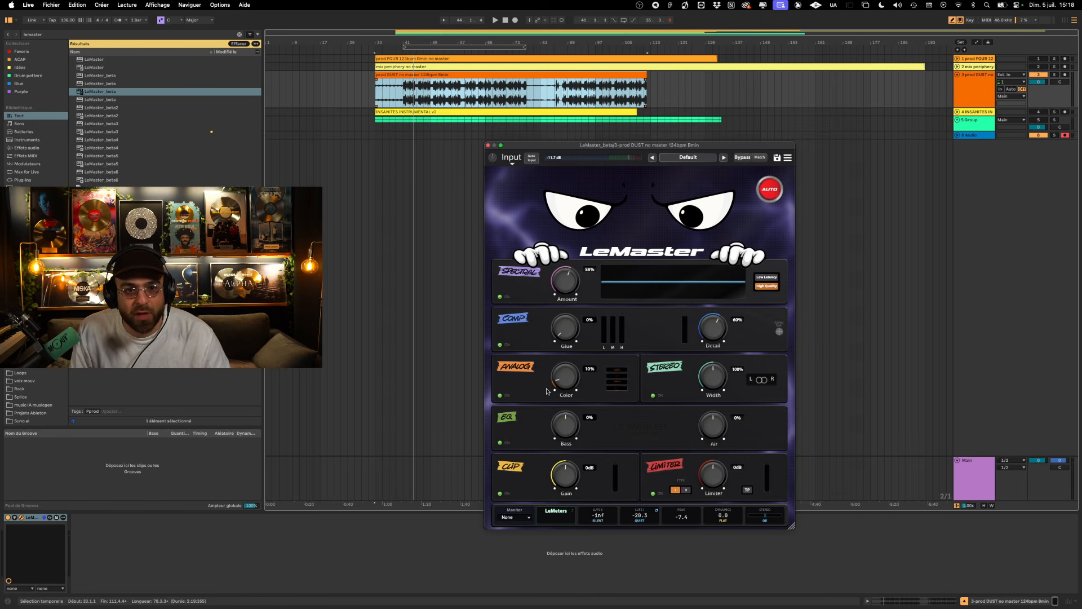
# - Play the DUST track's loud section from bar 41 and set the Comp module's Glue to 85%
pyautogui.scroll(5, 400, 95)
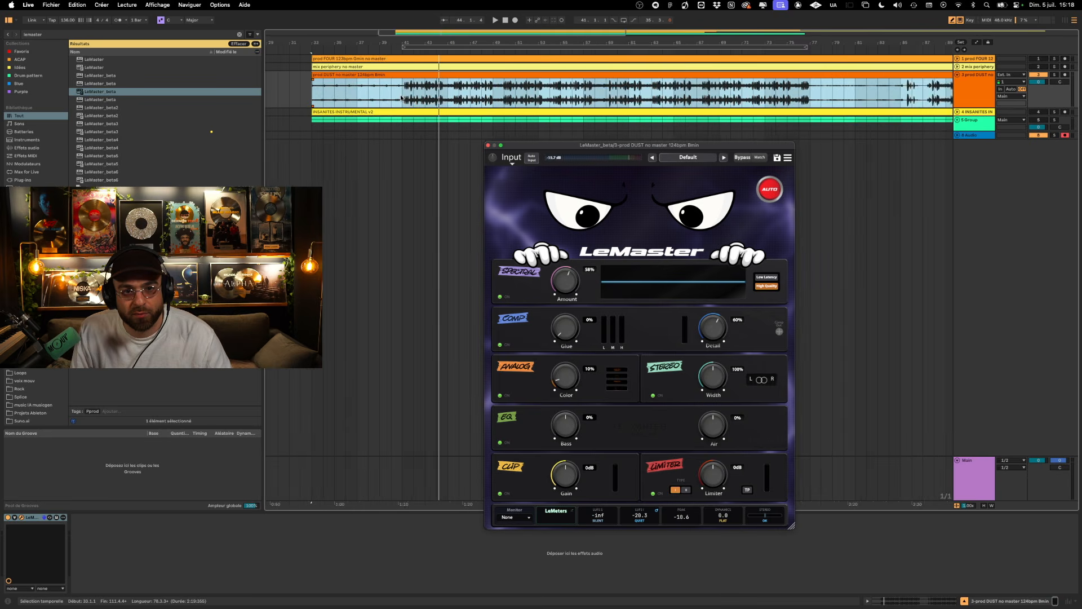
pyautogui.click(391, 98)
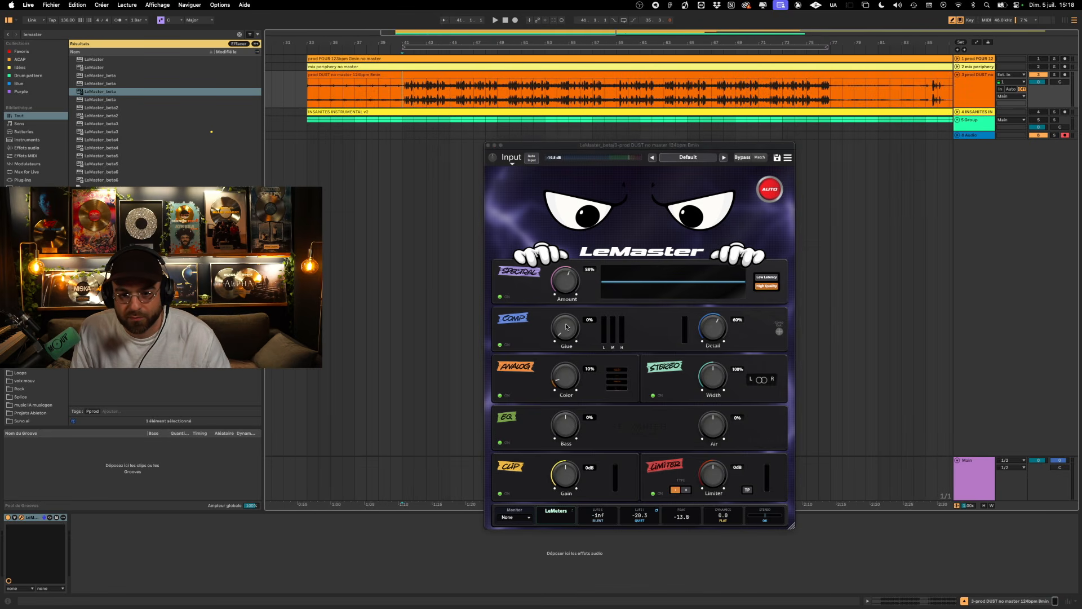
pyautogui.press('space')
pyautogui.moveTo(566, 323); pyautogui.dragTo(571, 249)
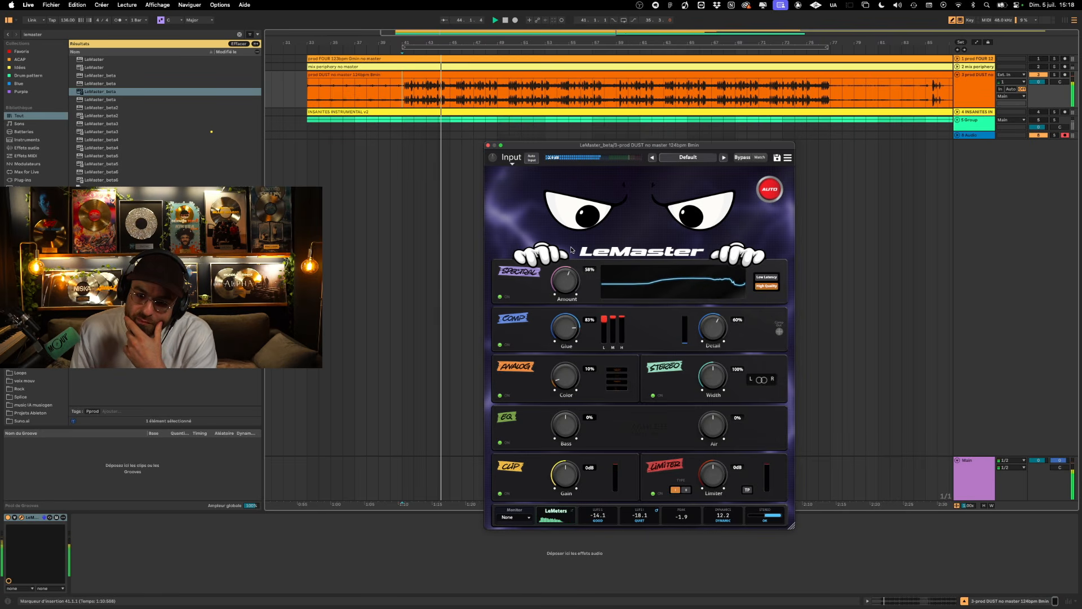
pyautogui.moveTo(571, 250); pyautogui.dragTo(569, 252)
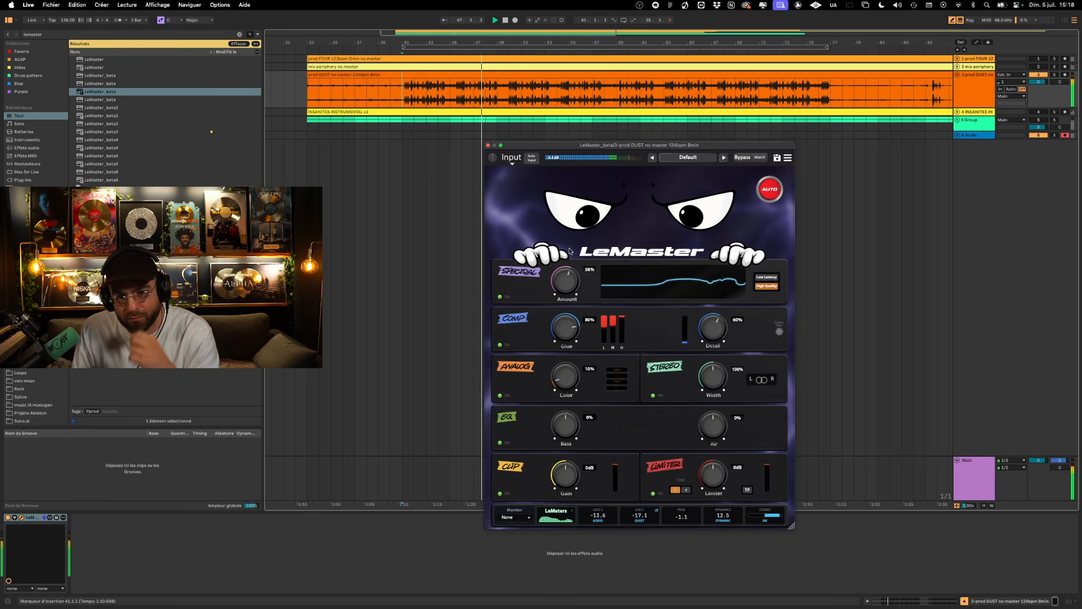
pyautogui.moveTo(569, 251); pyautogui.dragTo(570, 247)
pyautogui.press('space')
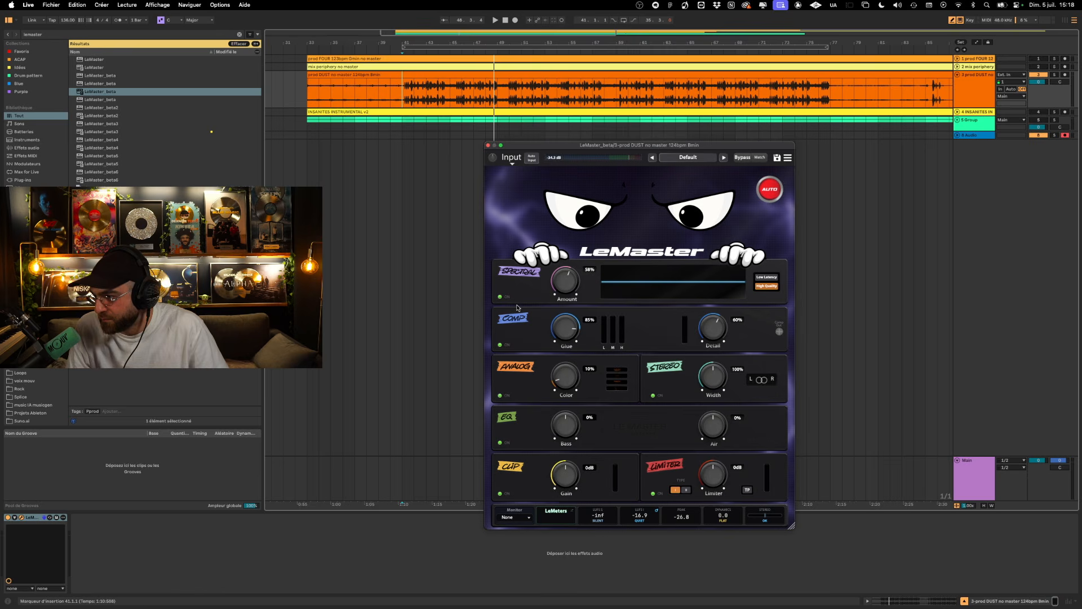
pyautogui.press('space')
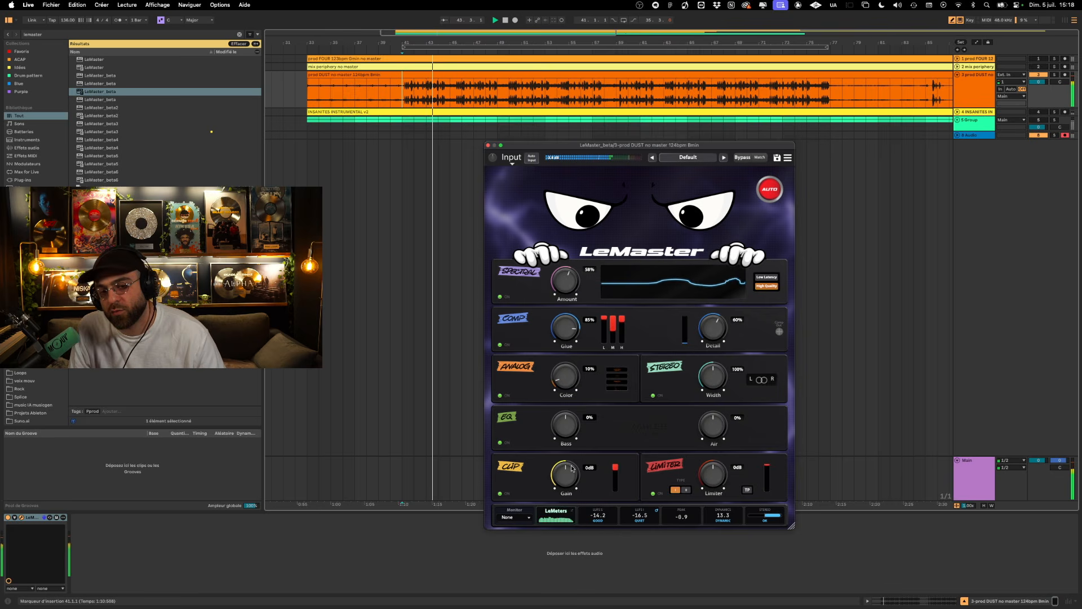
pyautogui.press('space')
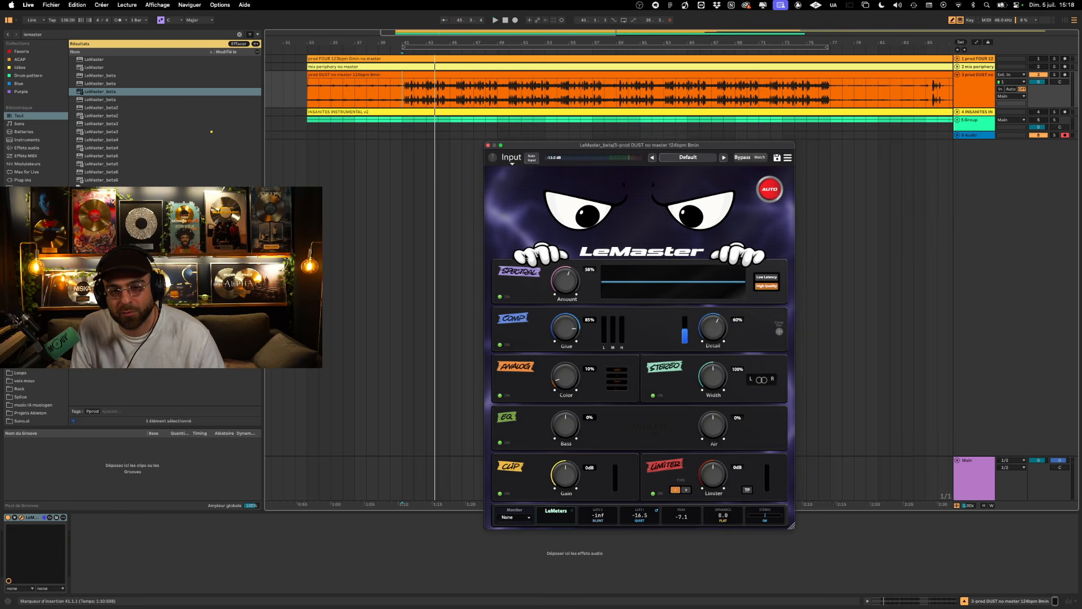
# - Audition the Analog Color at 100% on the DUST track's loud section and return it to 0%
pyautogui.press('space')
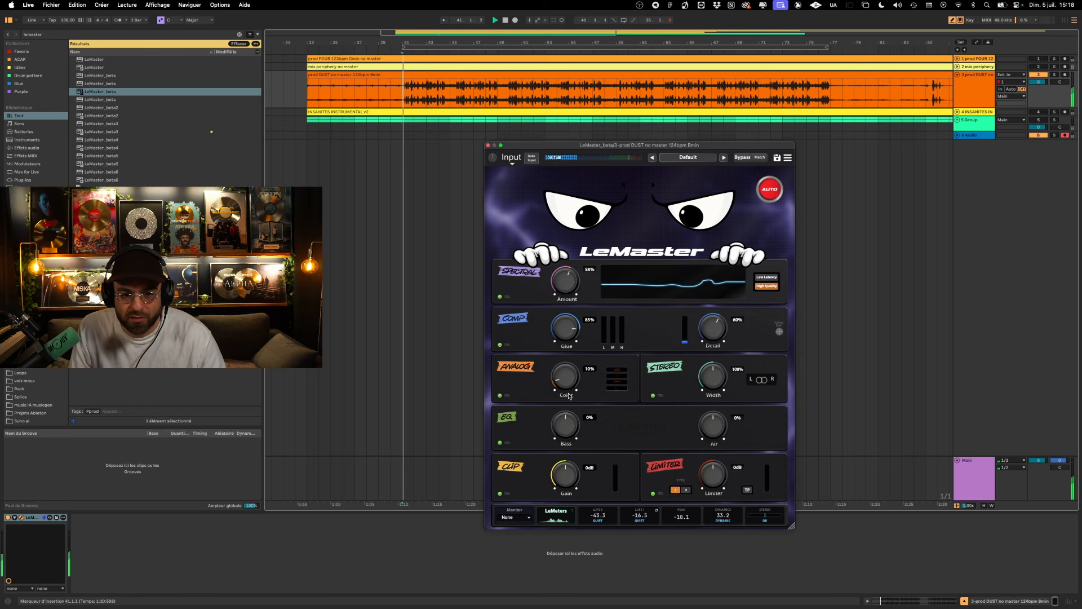
pyautogui.moveTo(568, 385); pyautogui.dragTo(589, 243)
pyautogui.press('space')
pyautogui.press('space')
pyautogui.press('space')
pyautogui.press('space')
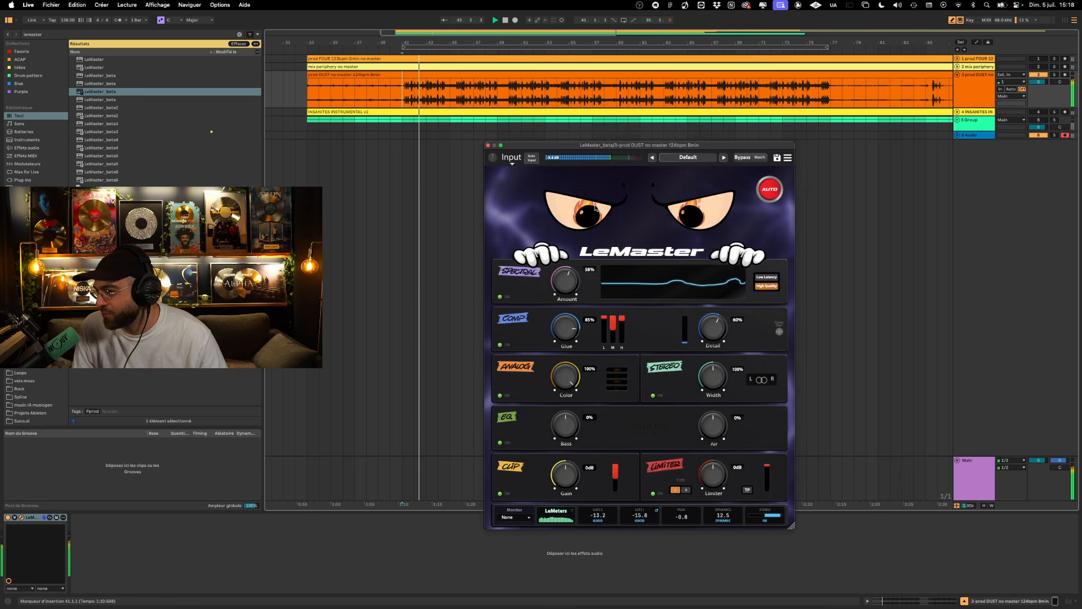
pyautogui.press('space')
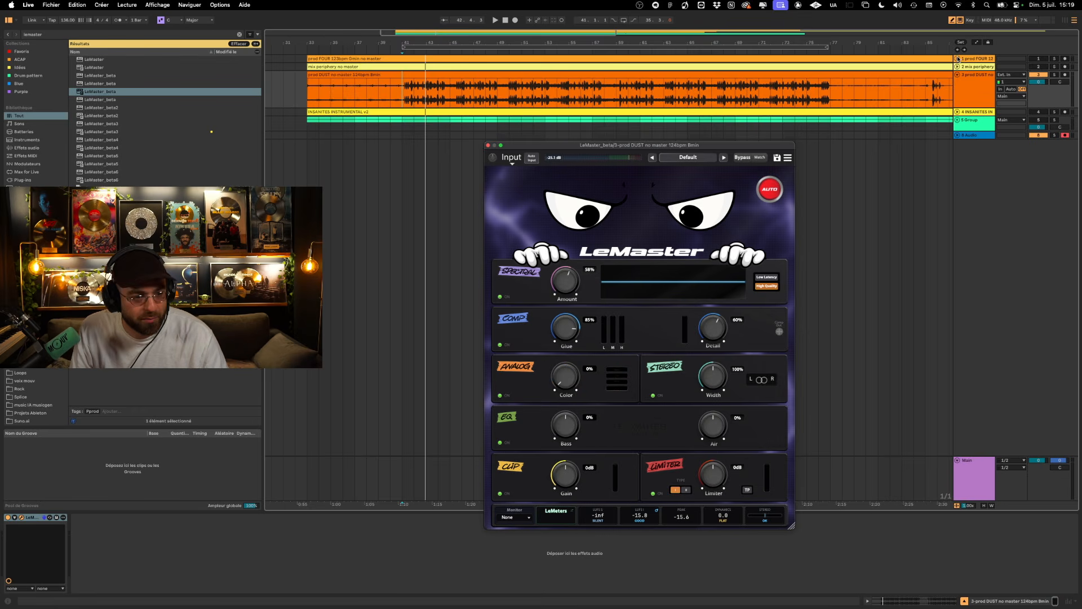
# - Unfold and solo the FOUR track, move LeMaster onto it and set the Comp Glue to 48%
pyautogui.click(957, 58)
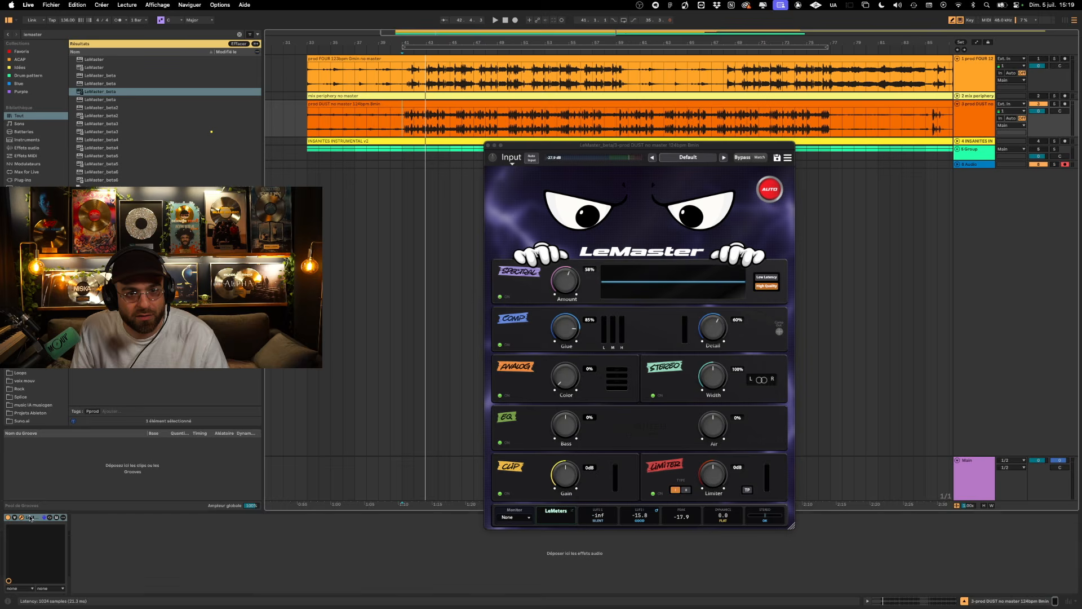
pyautogui.click(413, 73)
pyautogui.click(1054, 59)
pyautogui.press('space')
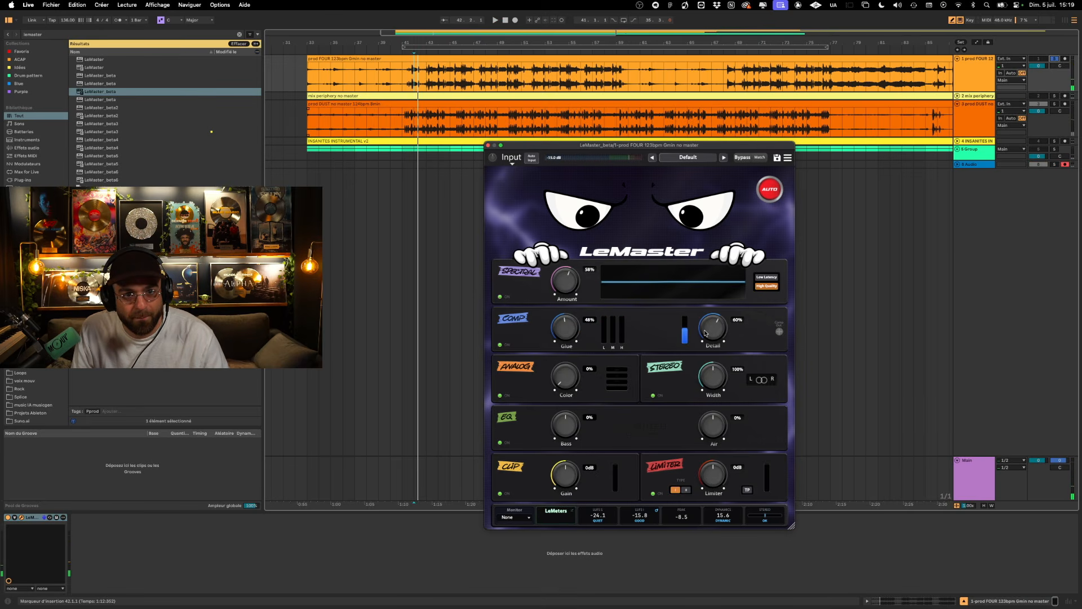
# - Play the FOUR track from bar 41, setting Comp Detail to 29% and Analog Color to 100% and adjusting the Input level
pyautogui.click(402, 79)
pyautogui.press('space')
pyautogui.press('space')
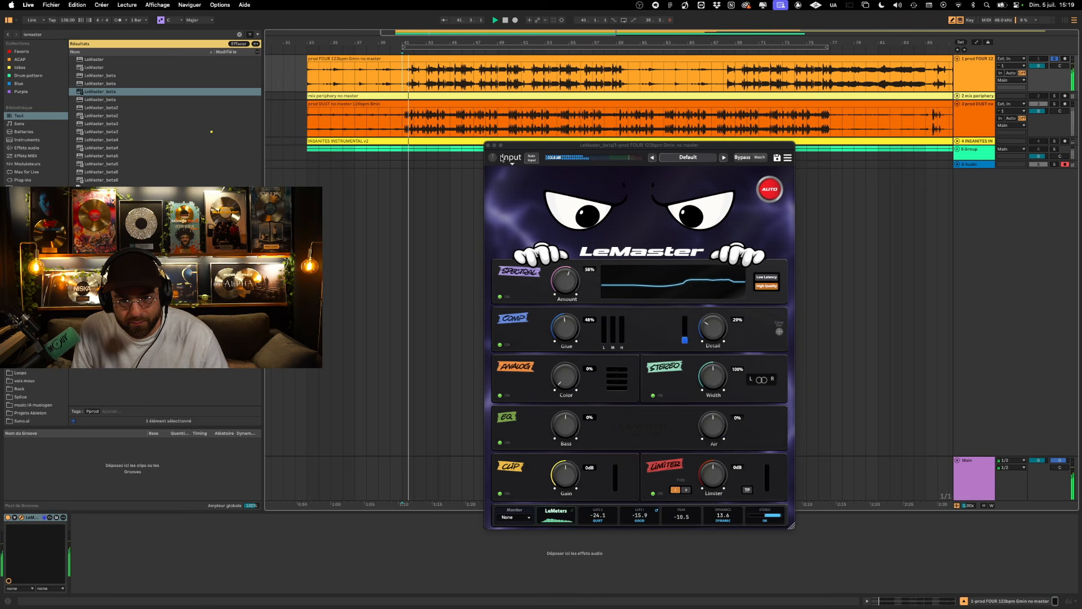
pyautogui.moveTo(493, 157); pyautogui.dragTo(491, 148)
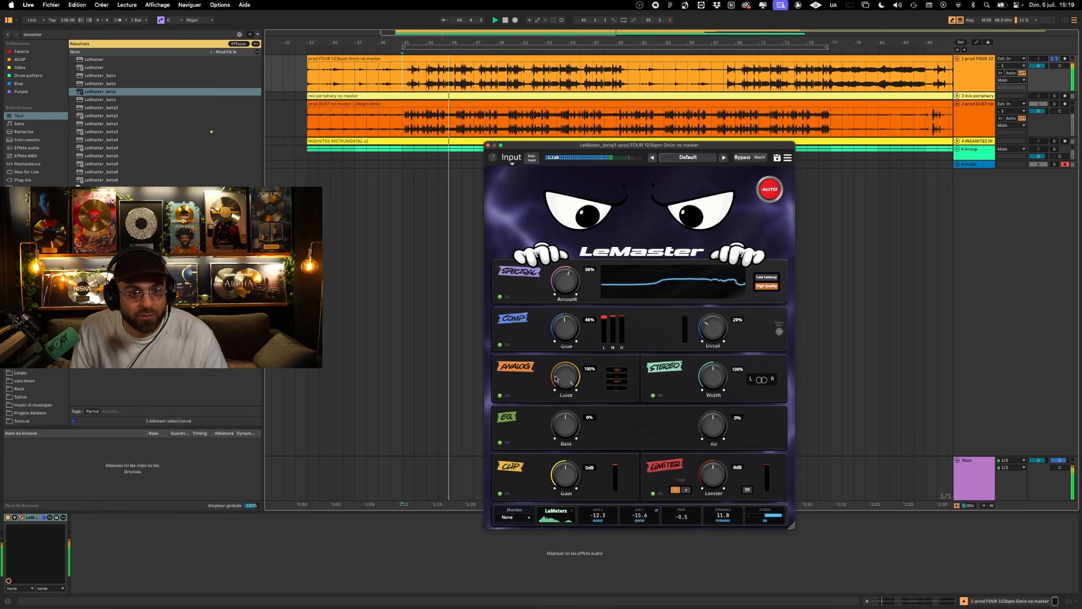
# - Unfold the INSANITES INSTRUMENTAL track, move LeMaster onto it and switch off its Spectral, Comp, EQ and Clip modules
pyautogui.click(958, 142)
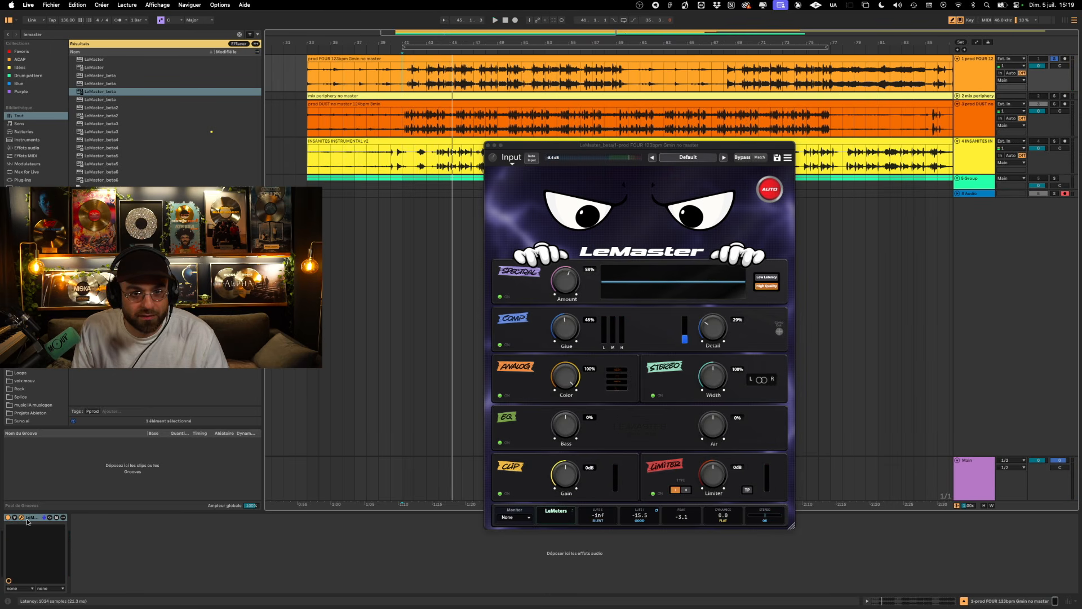
pyautogui.click(411, 164)
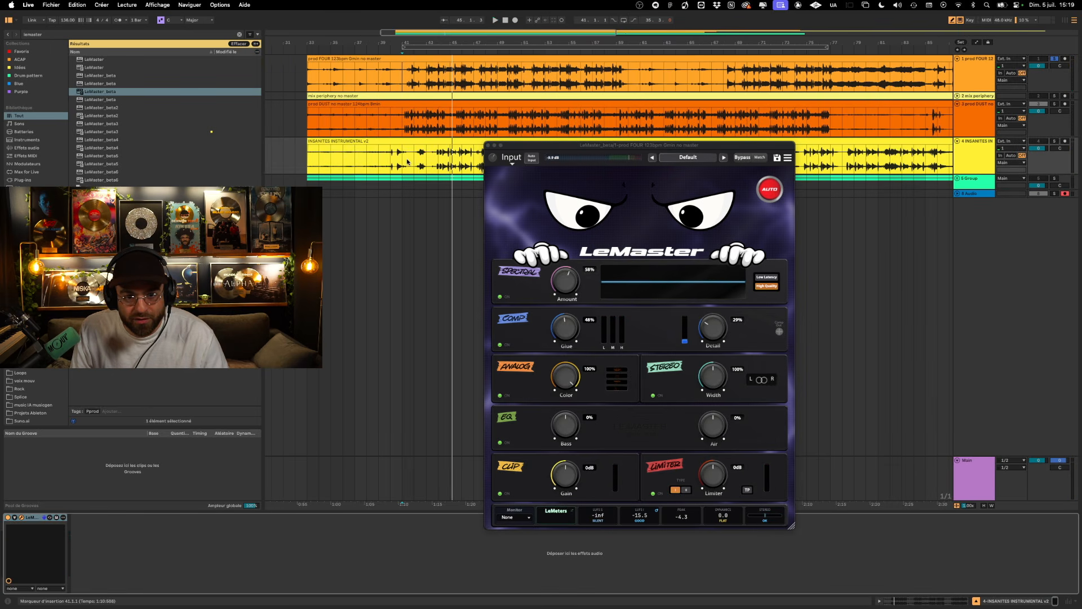
pyautogui.click(503, 321)
pyautogui.click(503, 297)
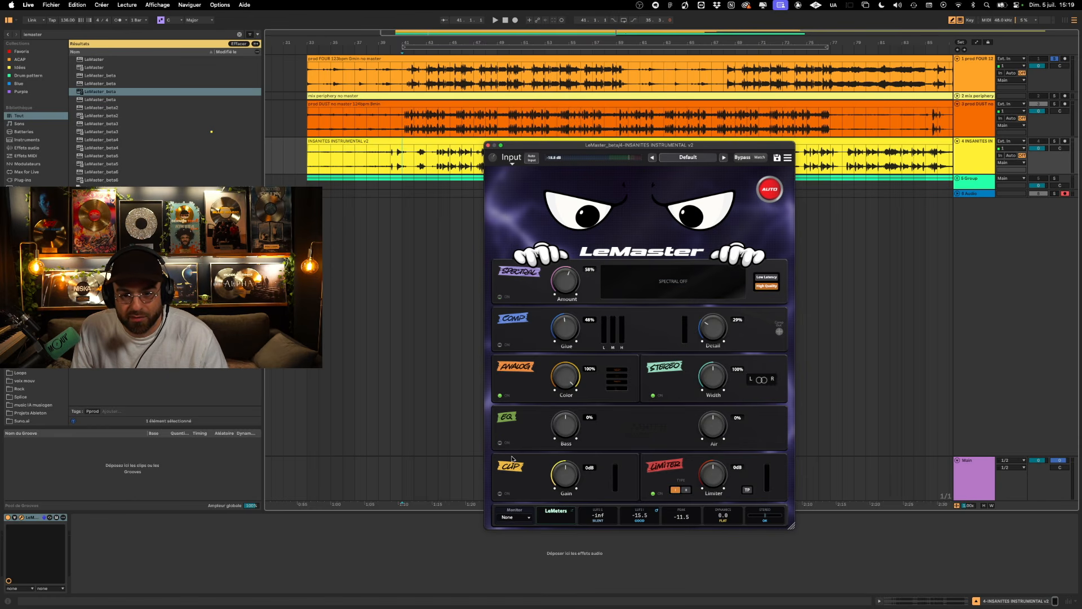
# - Reset the Analog Color to 0% and play only INSANITES INSTRUMENTAL by activating it, unsoloing FOUR and deactivating DUST
pyautogui.press('space')
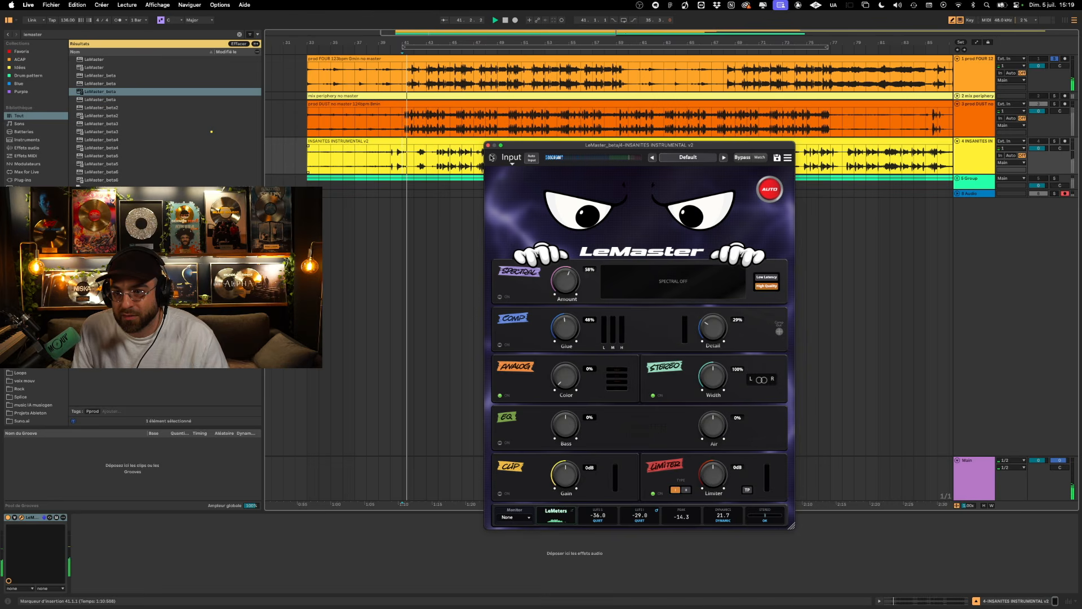
pyautogui.press('space')
pyautogui.click(1045, 142)
pyautogui.click(1054, 58)
pyautogui.press('space')
pyautogui.press('space')
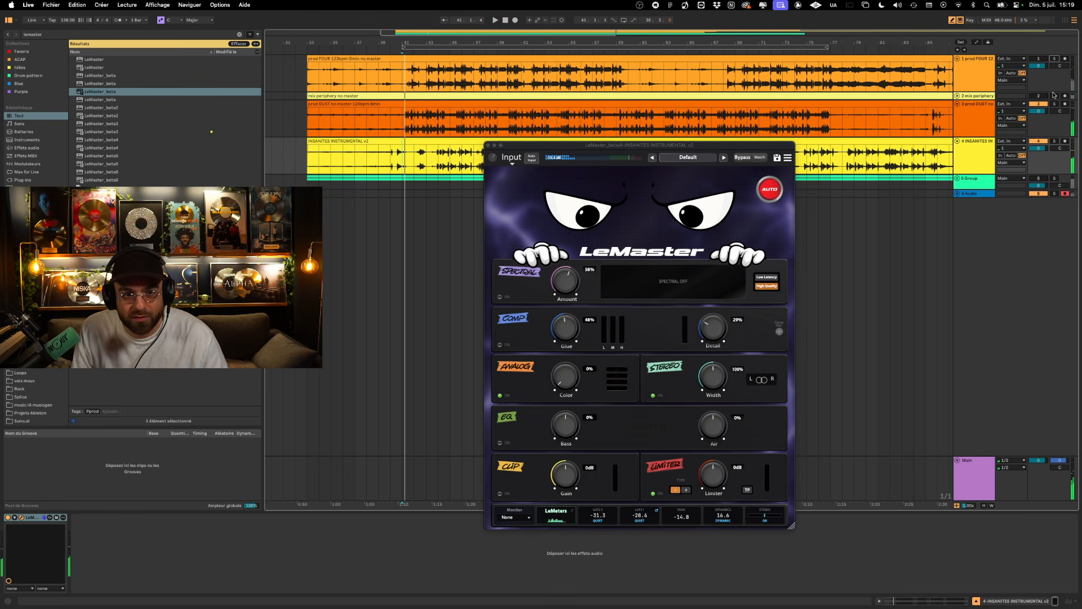
pyautogui.click(1039, 104)
pyautogui.press('space')
# - Move the LeMaster window aside and raise the Analog Color to 100% while INSANITES INSTRUMENTAL plays
pyautogui.moveTo(564, 145); pyautogui.dragTo(590, 155)
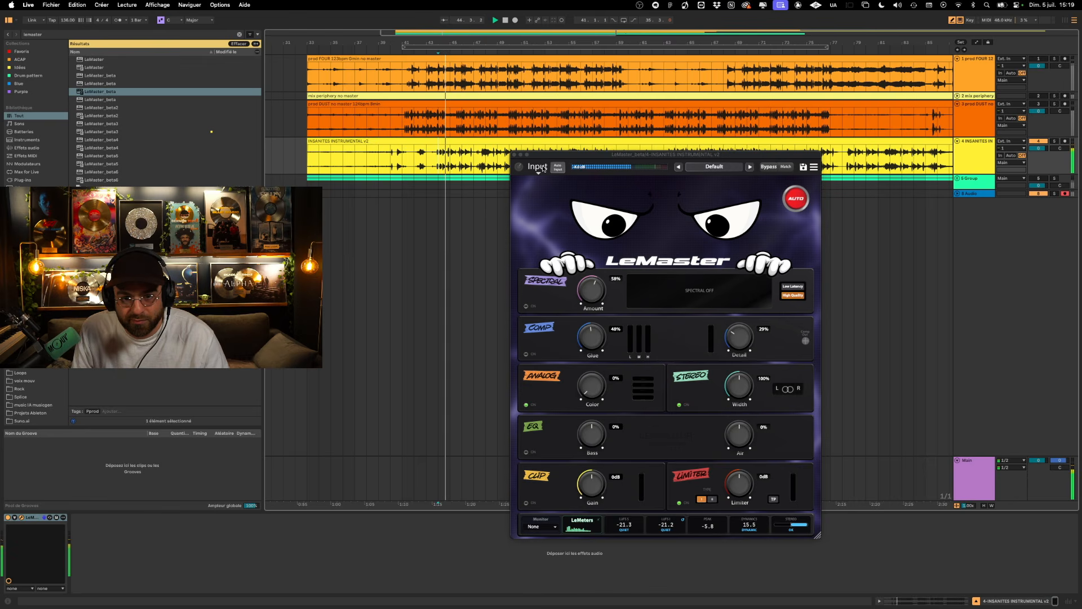
pyautogui.click(520, 167)
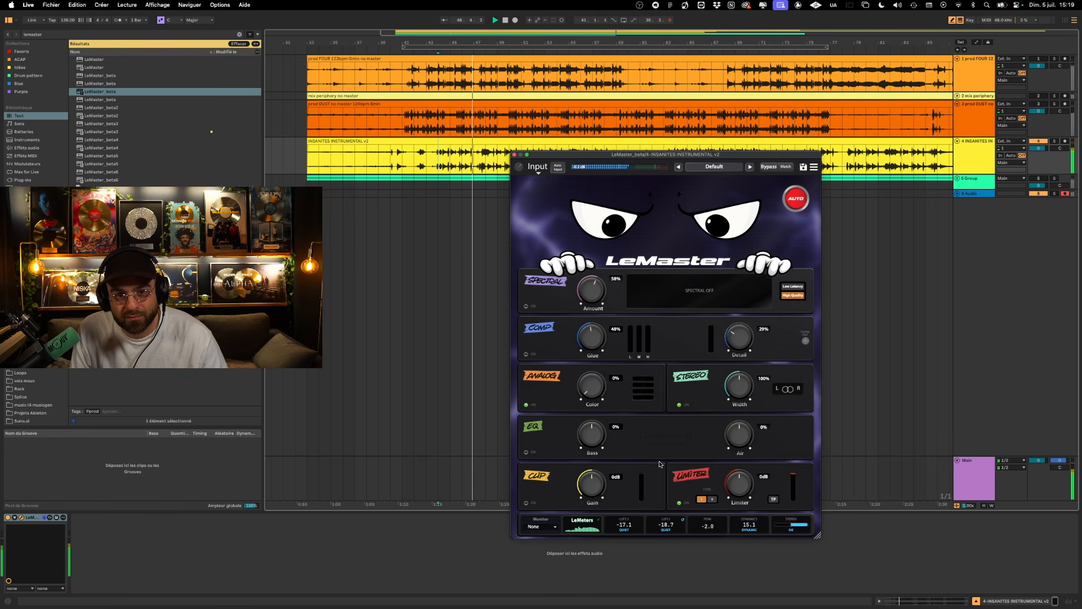
pyautogui.moveTo(590, 397); pyautogui.dragTo(600, 303)
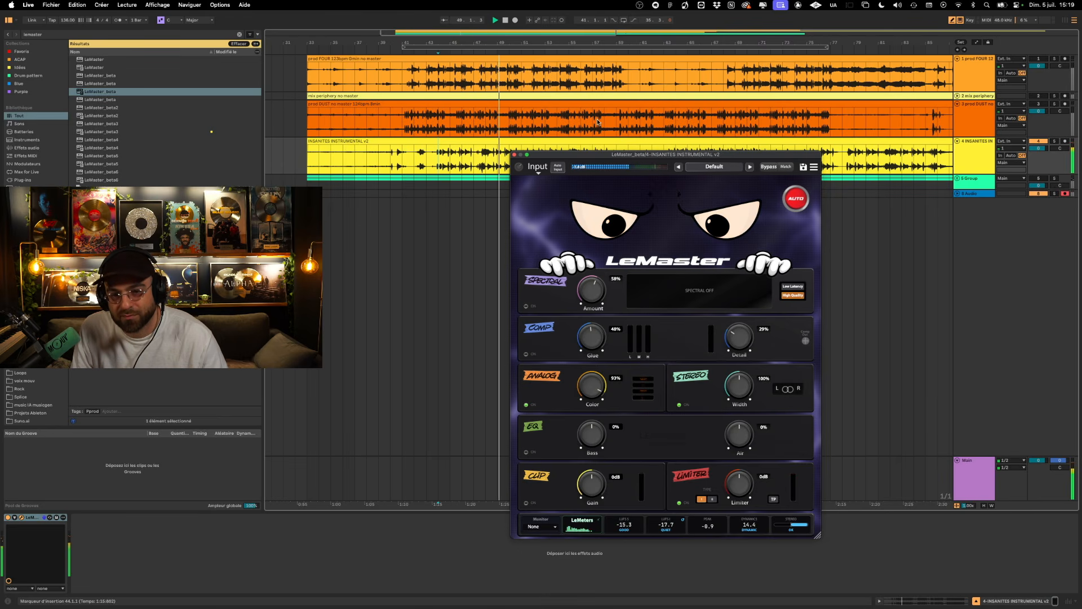
pyautogui.moveTo(633, 154); pyautogui.dragTo(745, 160)
pyautogui.moveTo(709, 396); pyautogui.dragTo(712, 354)
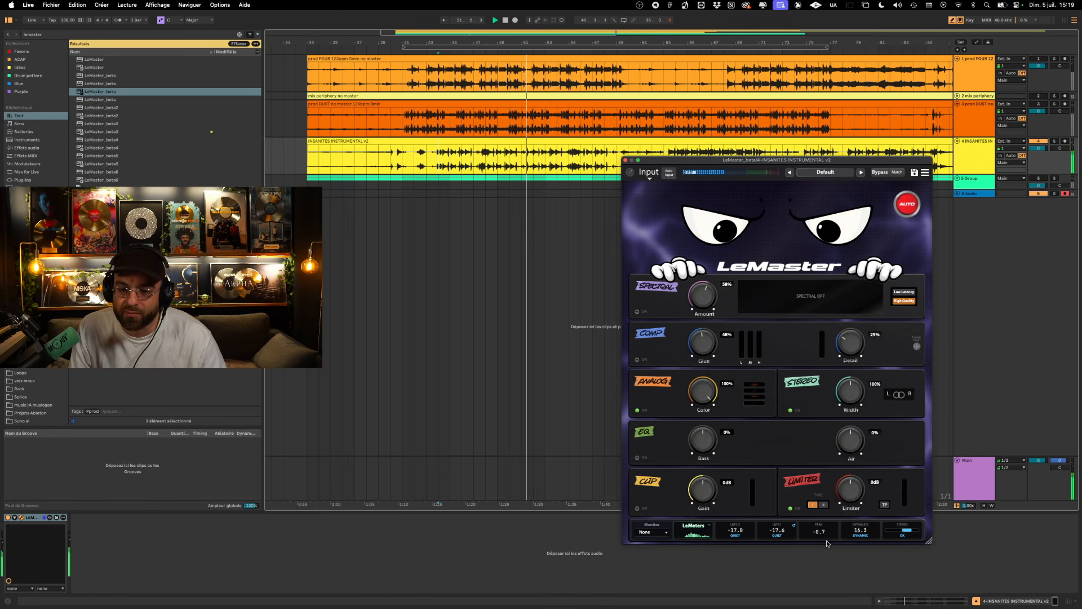
# - Set the Limiter to +4 dB and lower the Analog Color to 0% during playback
pyautogui.moveTo(852, 490); pyautogui.dragTo(855, 469)
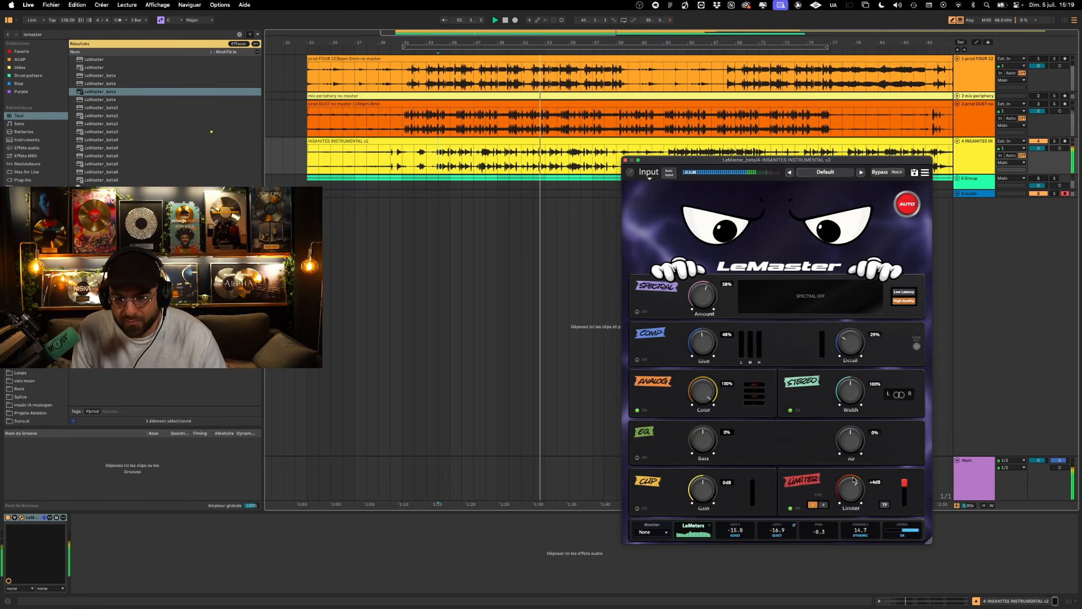
pyautogui.moveTo(710, 394); pyautogui.dragTo(684, 574)
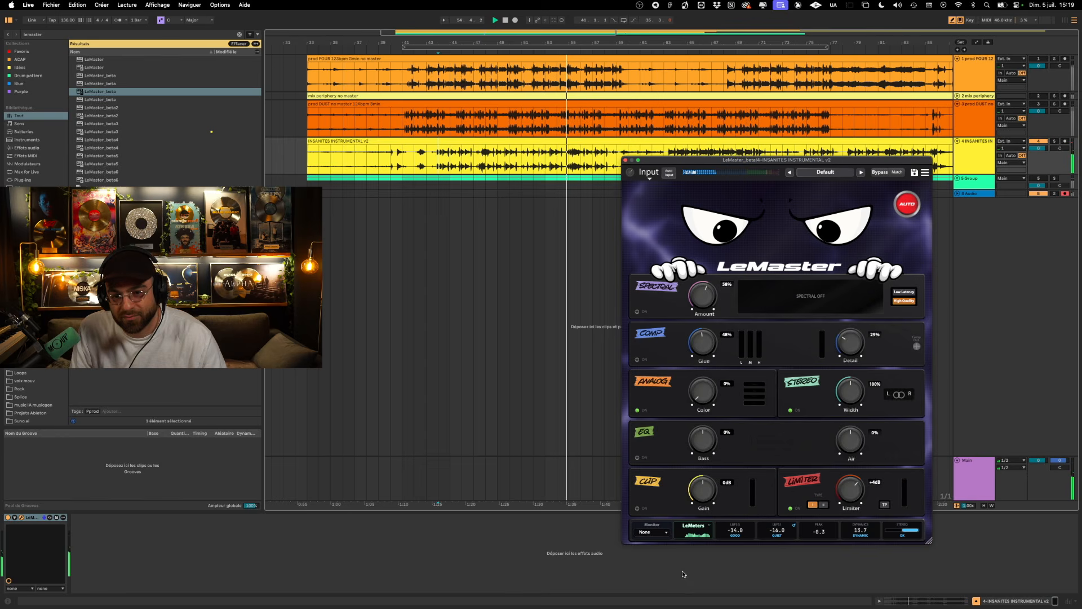
# - Raise the Analog Color to 100% during playback and move the LeMaster window away from the tracks
pyautogui.moveTo(684, 574); pyautogui.dragTo(712, 377)
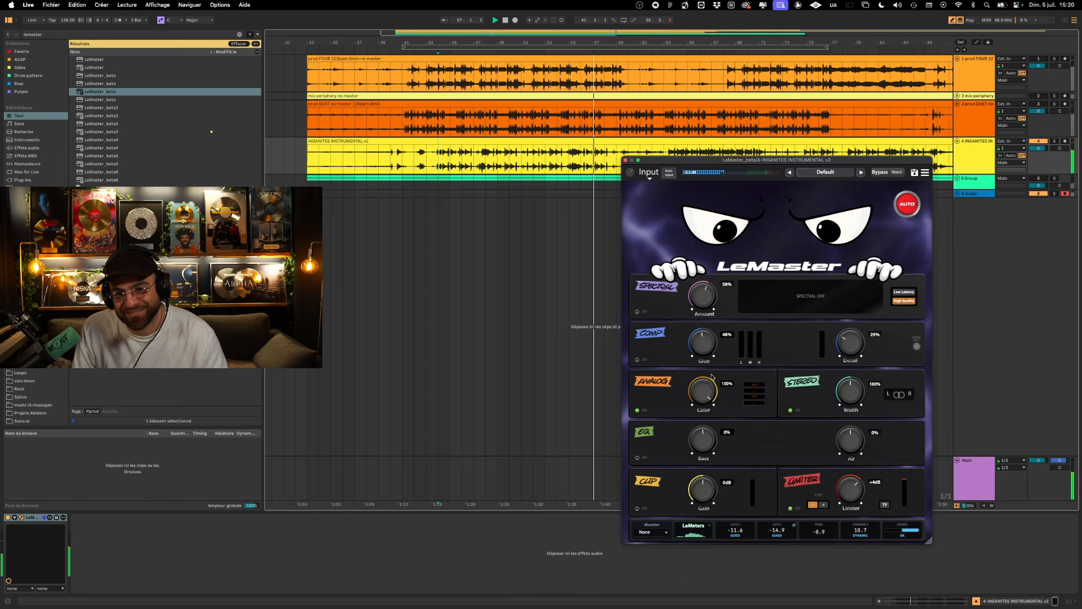
pyautogui.moveTo(711, 163); pyautogui.dragTo(770, 225)
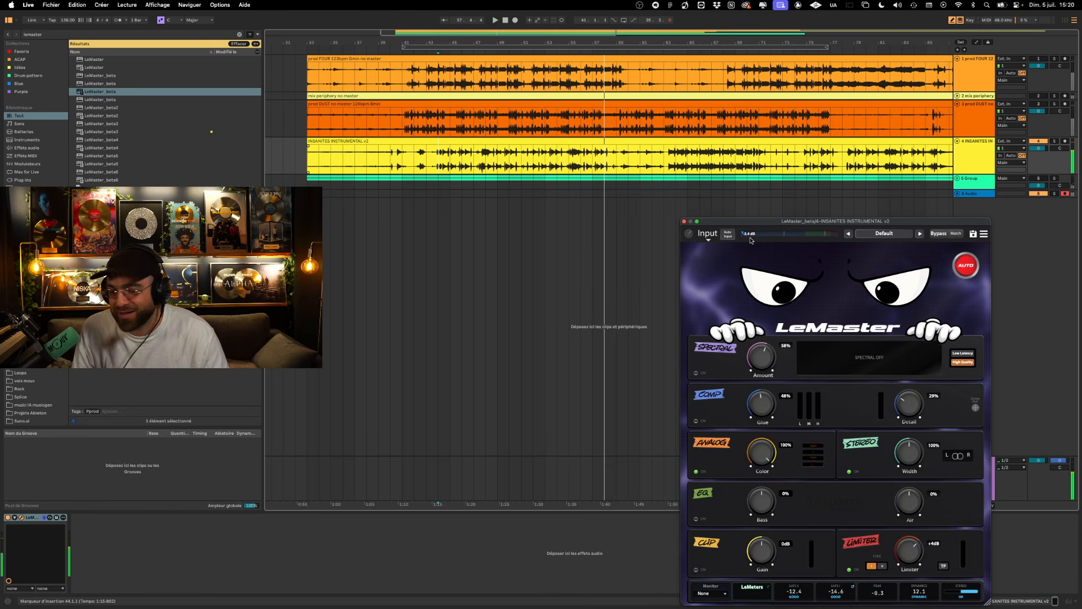
# - Play INSANITES INSTRUMENTAL from bar 63 with the Analog Color reset to 0% and the Limiter at +4 dB
pyautogui.click(451, 164)
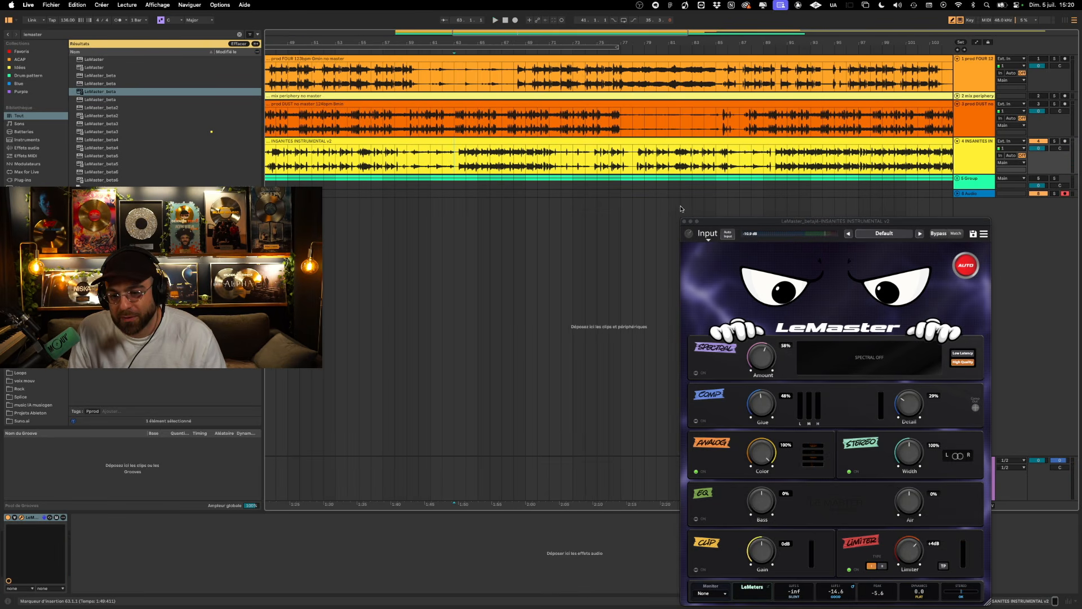
pyautogui.click(763, 459)
pyautogui.press('space')
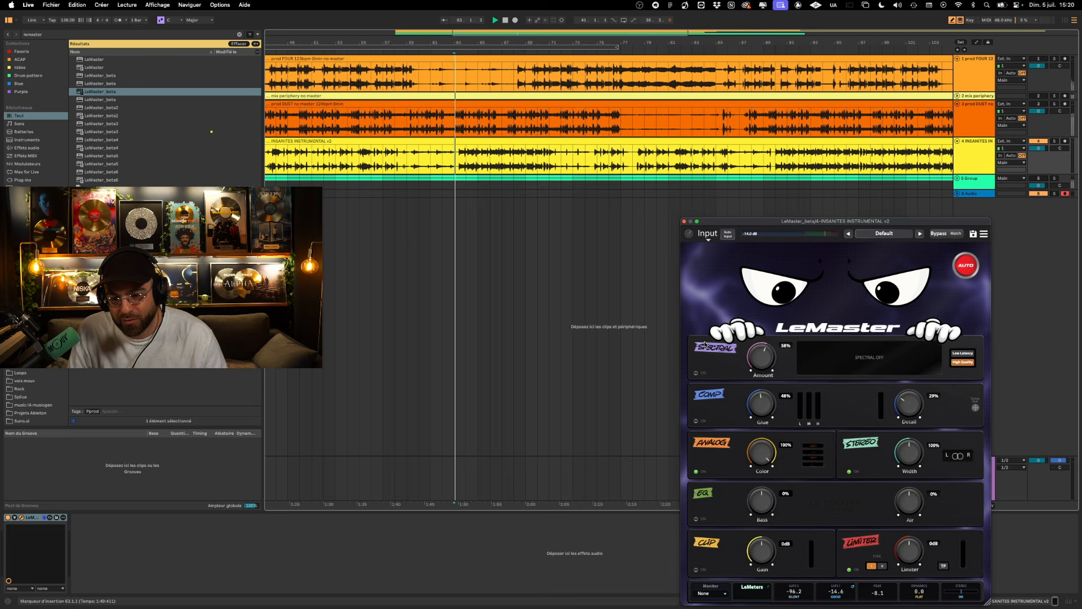
pyautogui.doubleClick(763, 459)
pyautogui.moveTo(909, 555); pyautogui.dragTo(909, 536)
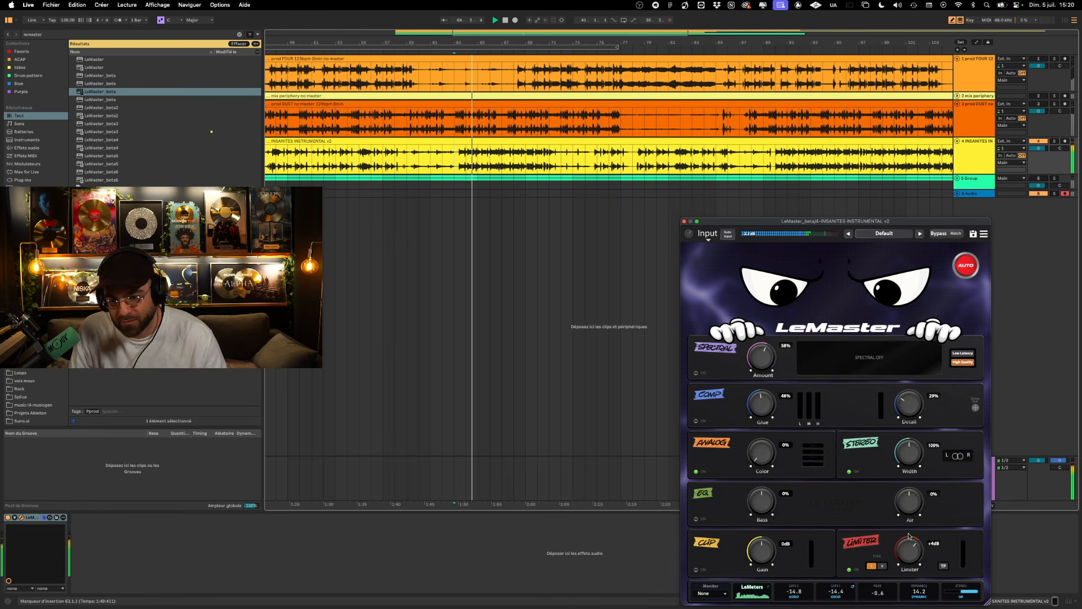
# - Compare the Analog Color at 100% and 0% during playback, and move the LeMaster window slightly up
pyautogui.moveTo(763, 455); pyautogui.dragTo(769, 357)
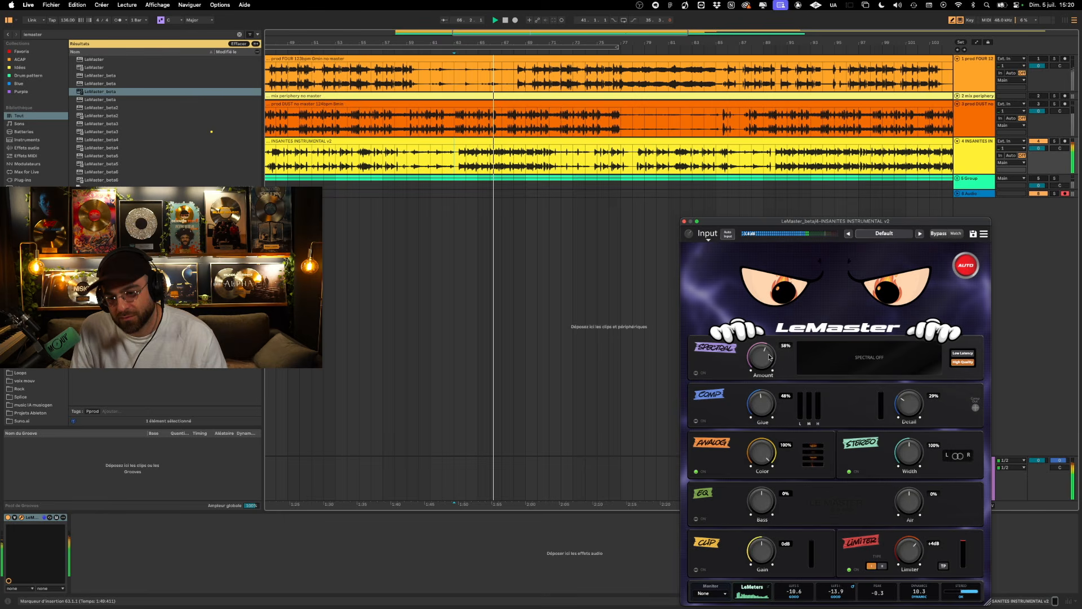
pyautogui.moveTo(770, 357); pyautogui.dragTo(760, 458)
pyautogui.moveTo(824, 219); pyautogui.dragTo(828, 176)
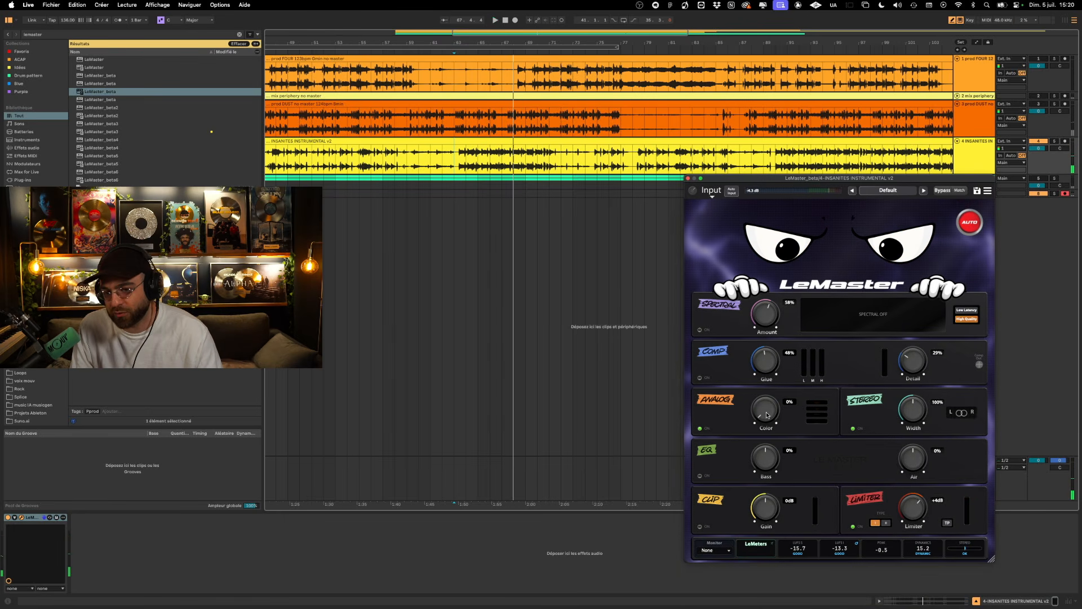
# - Sweep the Analog Color up to 100% and back to 0% with playback stopped
pyautogui.moveTo(763, 377); pyautogui.dragTo(777, 282)
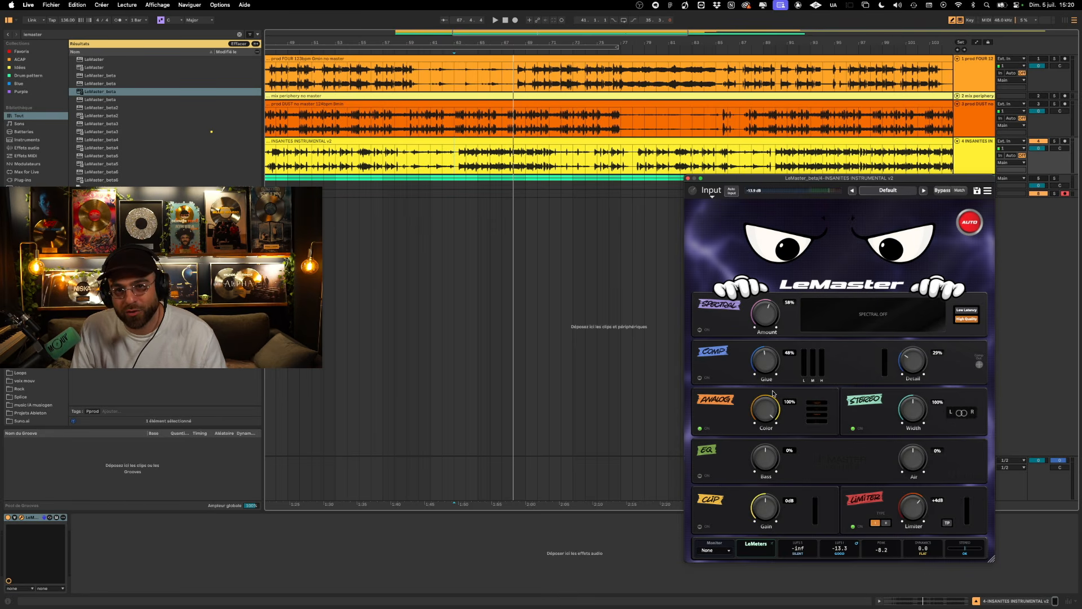
pyautogui.press('-')
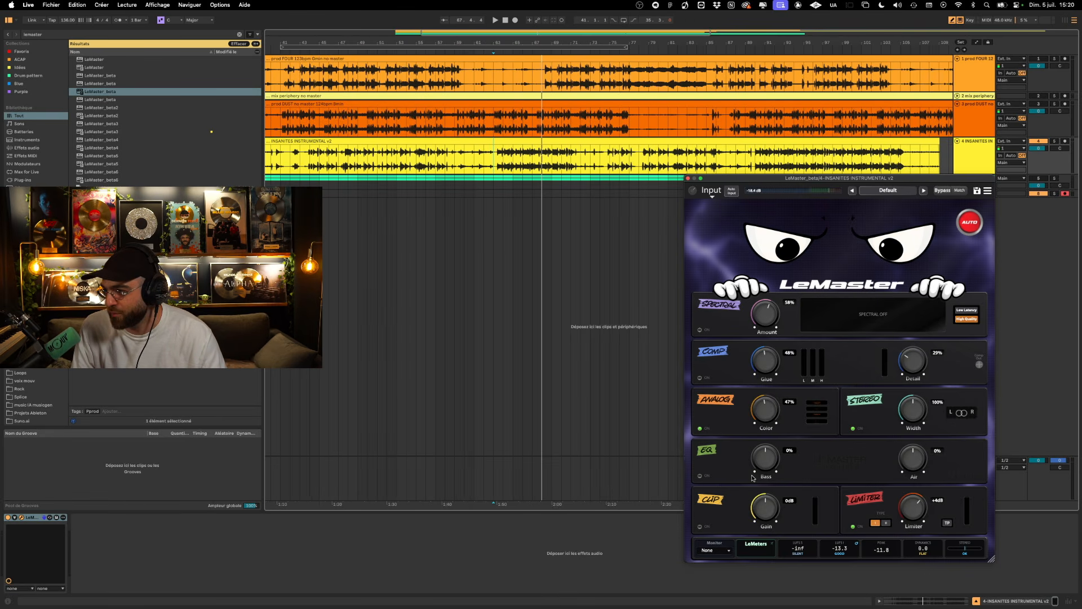
pyautogui.moveTo(753, 478); pyautogui.dragTo(783, 302)
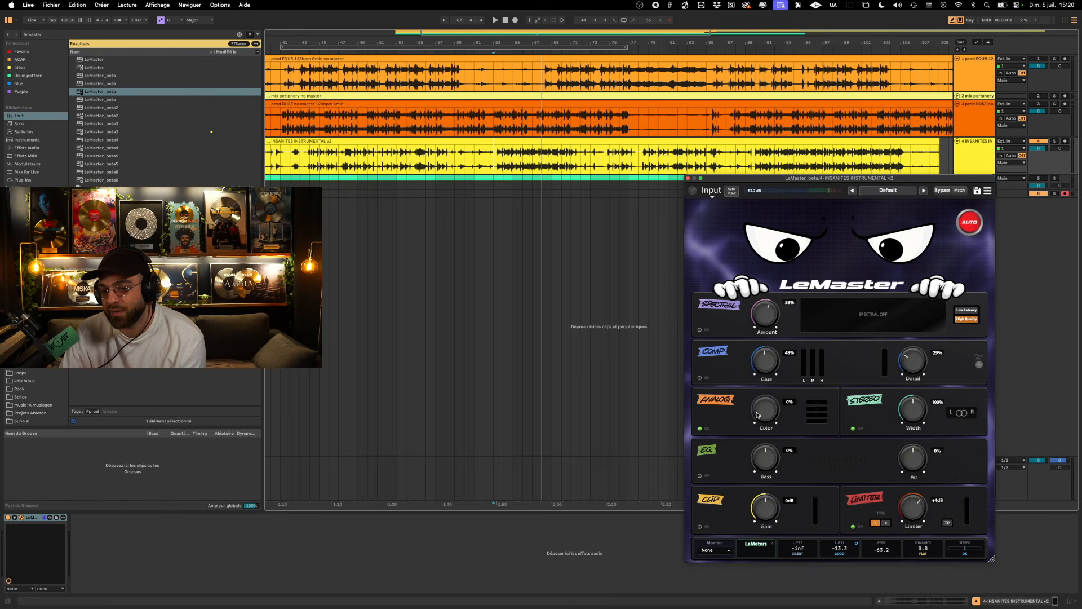
pyautogui.moveTo(769, 360); pyautogui.dragTo(747, 461)
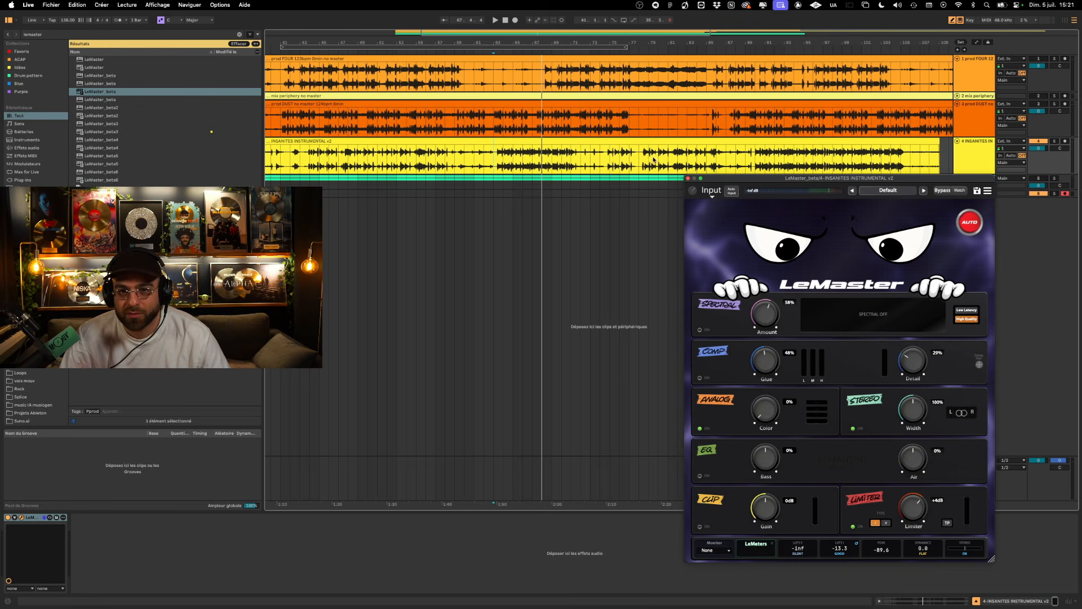
# - Lower the Analog Color from 100% to 0% during playback and restart INSANITES INSTRUMENTAL from bar 78
pyautogui.press('space')
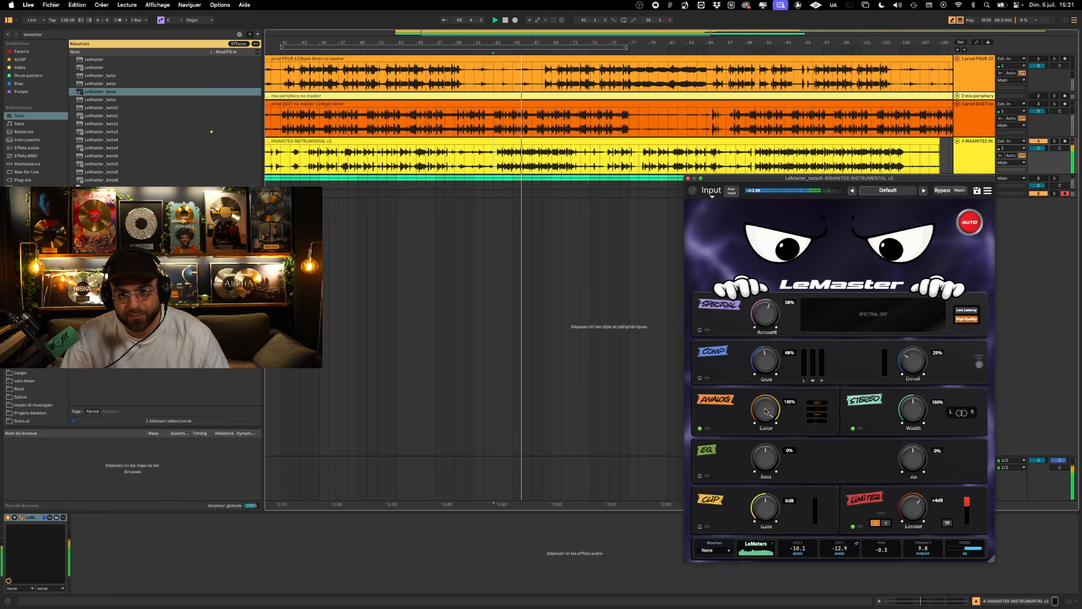
pyautogui.moveTo(765, 412); pyautogui.dragTo(765, 485)
pyautogui.click(657, 163)
pyautogui.press('space')
pyautogui.press('space')
pyautogui.click(638, 164)
pyautogui.press('space')
pyautogui.press('space')
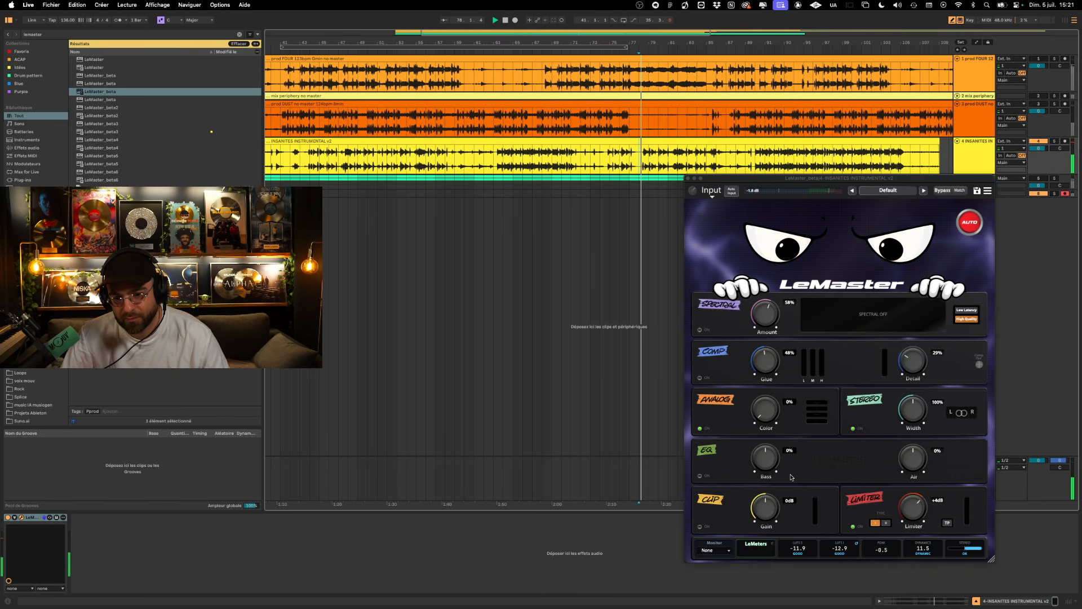
# - Raise the Analog Color to 100% during playback, return it to 0% and stop playback
pyautogui.moveTo(770, 411); pyautogui.dragTo(781, 322)
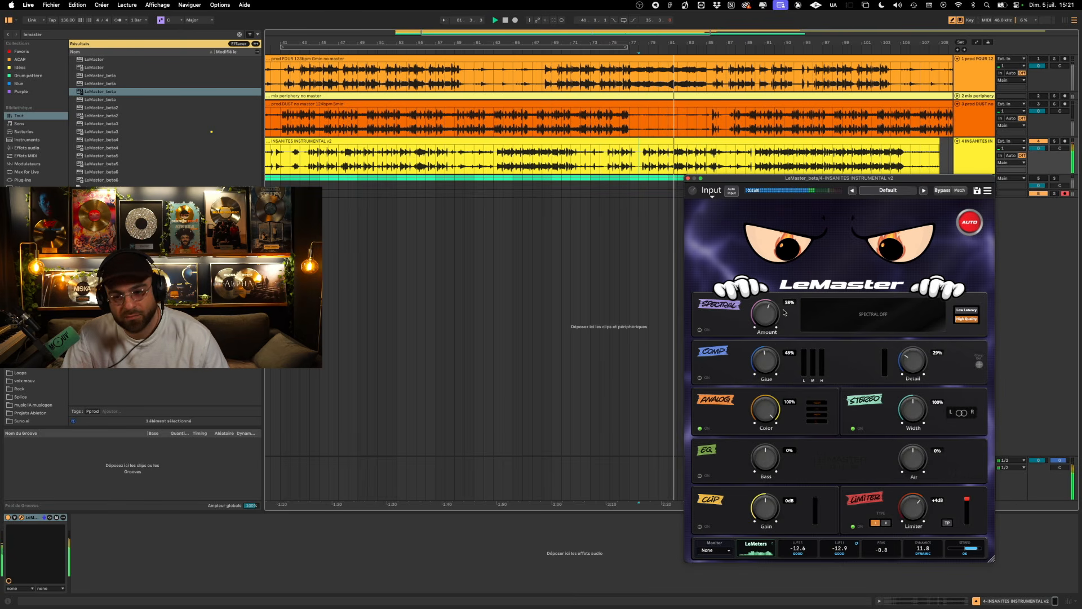
pyautogui.moveTo(784, 312); pyautogui.dragTo(760, 570)
pyautogui.press('space')
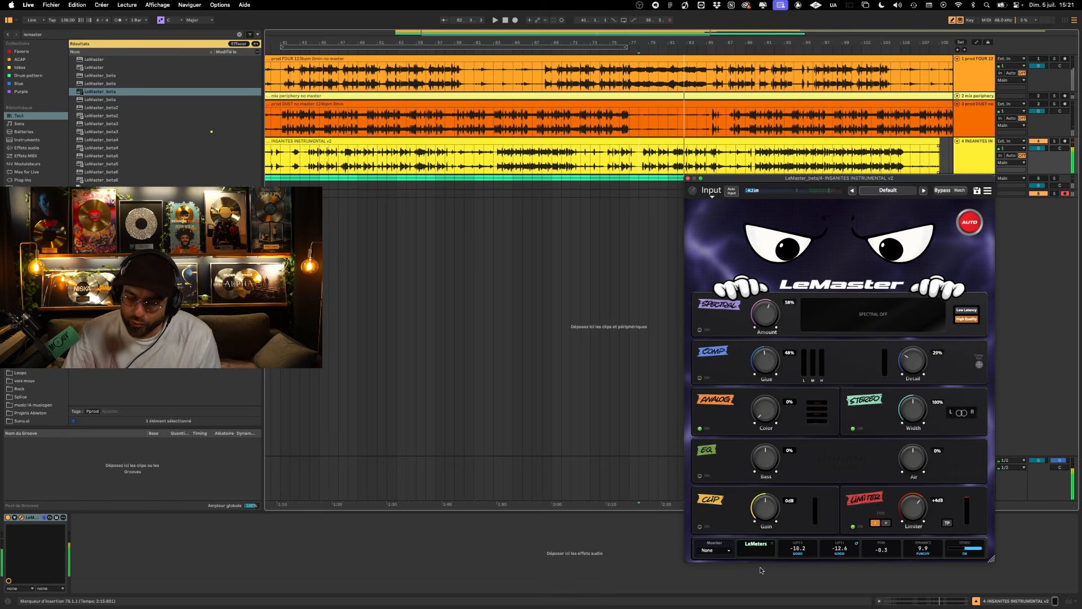
# - Switch off the Analog module and play INSANITES INSTRUMENTAL from bar 90 while adjusting the Stereo Width
pyautogui.hscroll(-5, 609, 163)
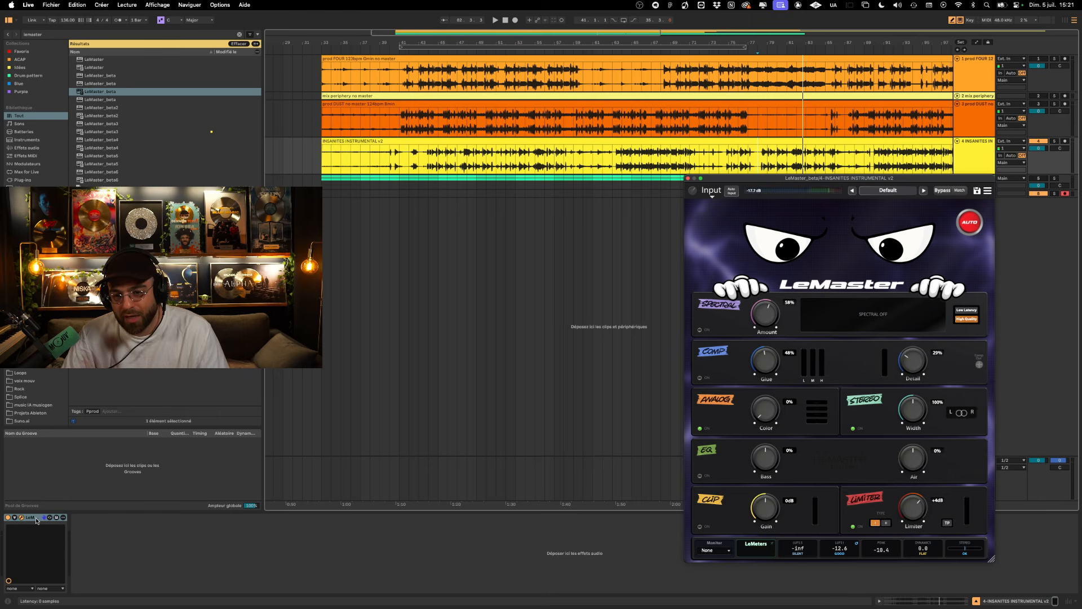
pyautogui.press('space')
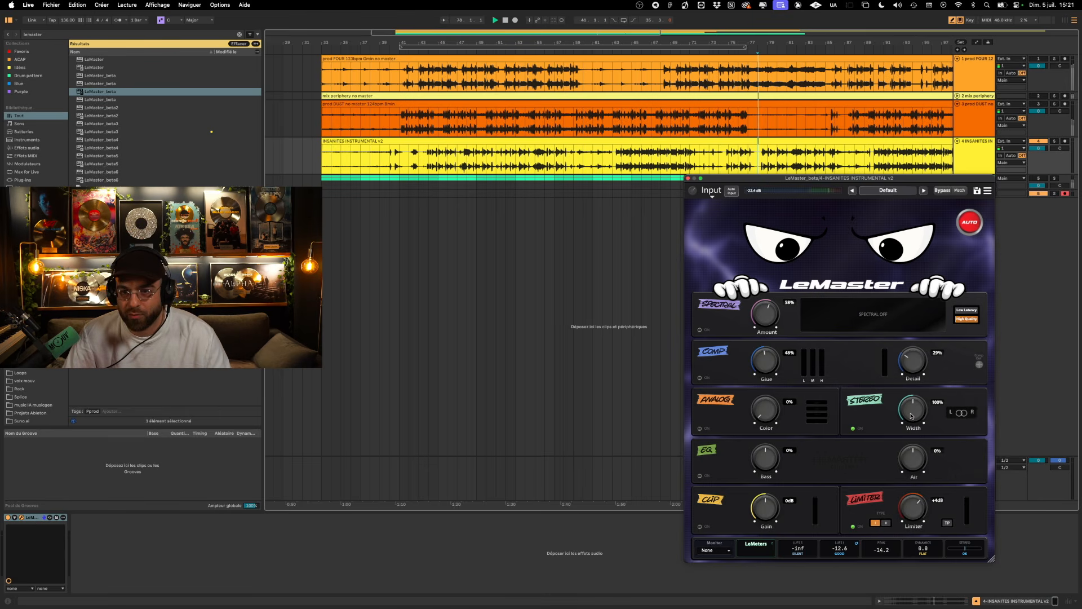
pyautogui.click(875, 159)
pyautogui.press('space')
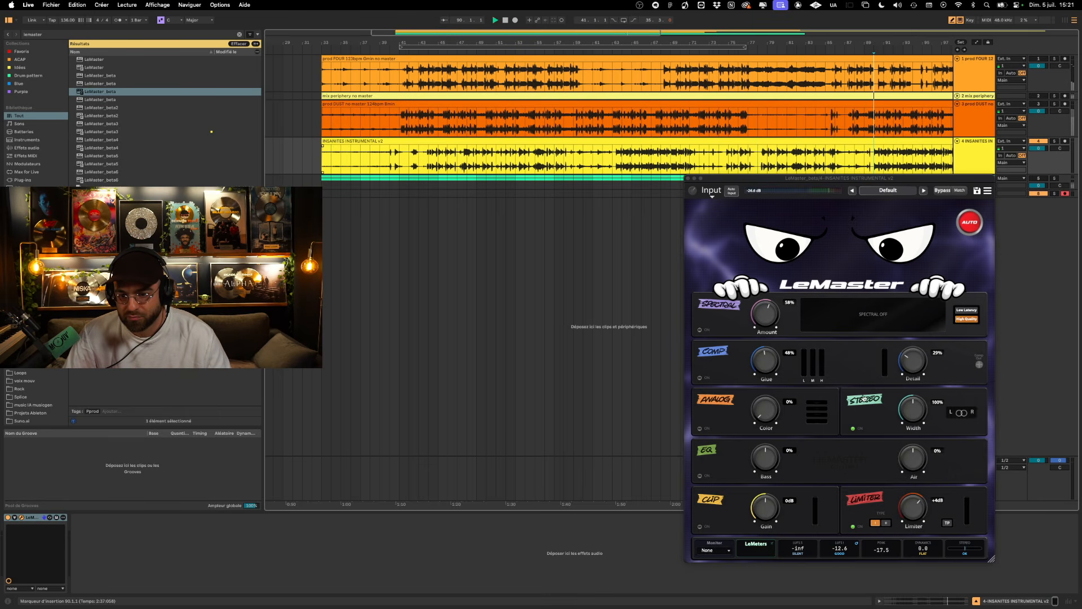
pyautogui.moveTo(914, 411)
pyautogui.mouseDown()
pyautogui.moveTo(915, 353)
pyautogui.moveTo(905, 512)
pyautogui.moveTo(909, 323)
pyautogui.mouseUp()
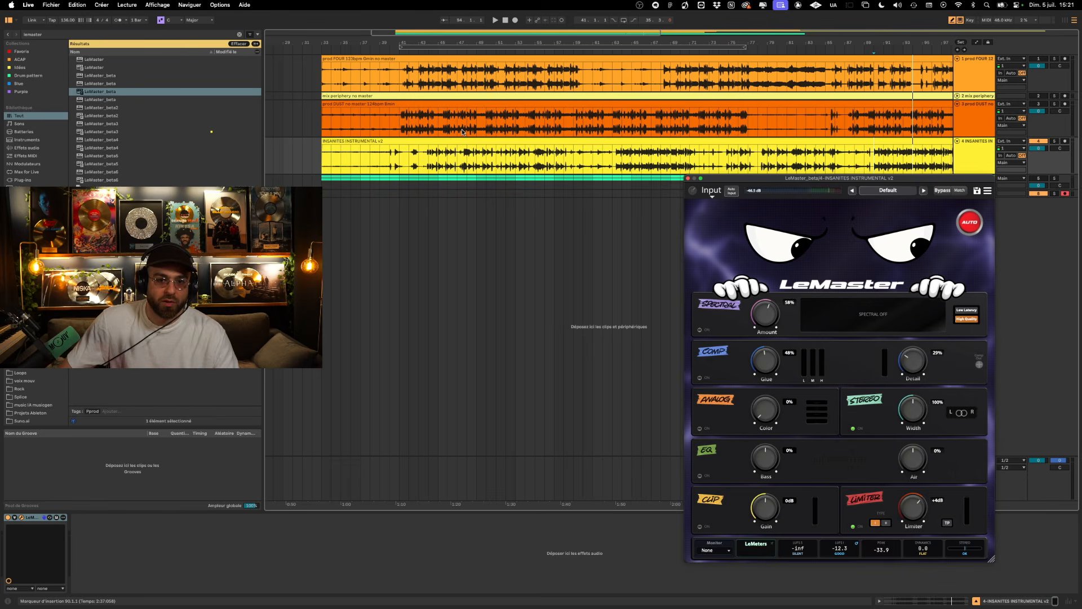
# - Place the playback start at bar 44, swap the active Stereo module for the EQ module and reset its Bass to 0%
pyautogui.click(426, 156)
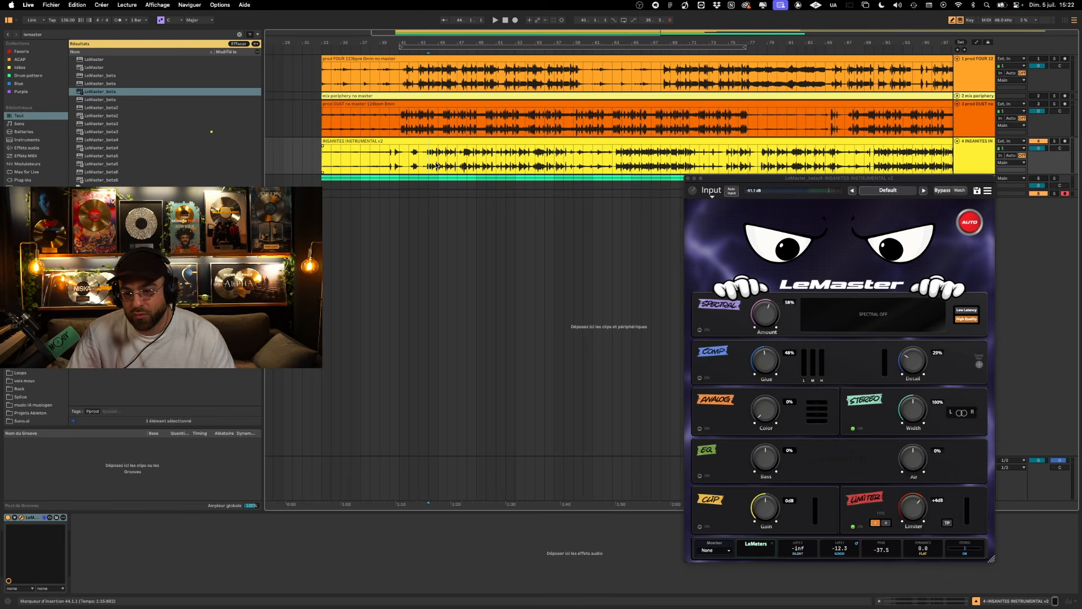
pyautogui.click(853, 429)
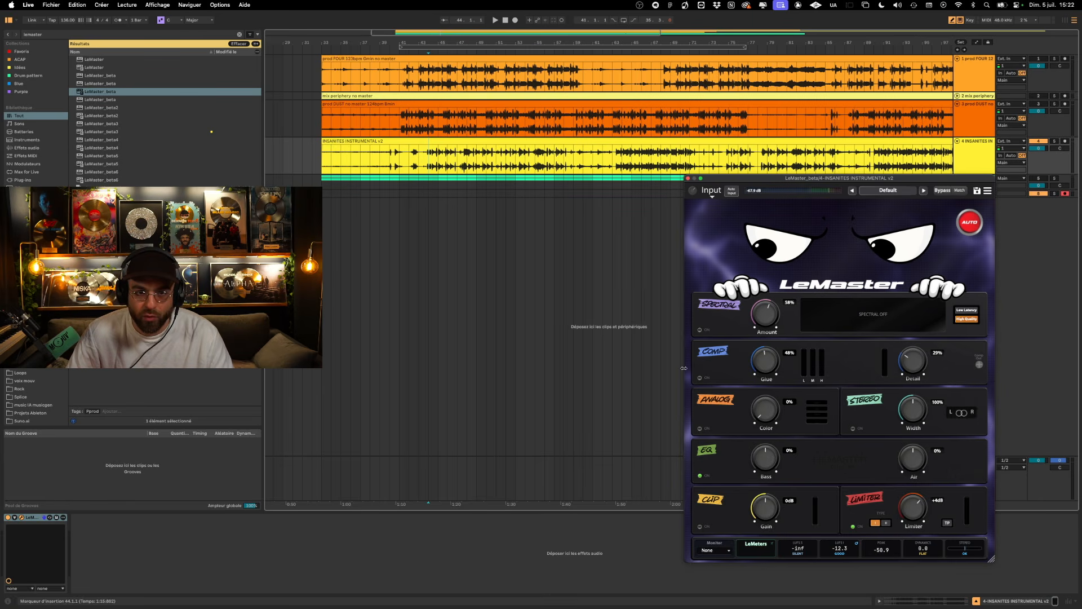
pyautogui.hscroll(-1, 614, 158)
pyautogui.hscroll(1, 758, 435)
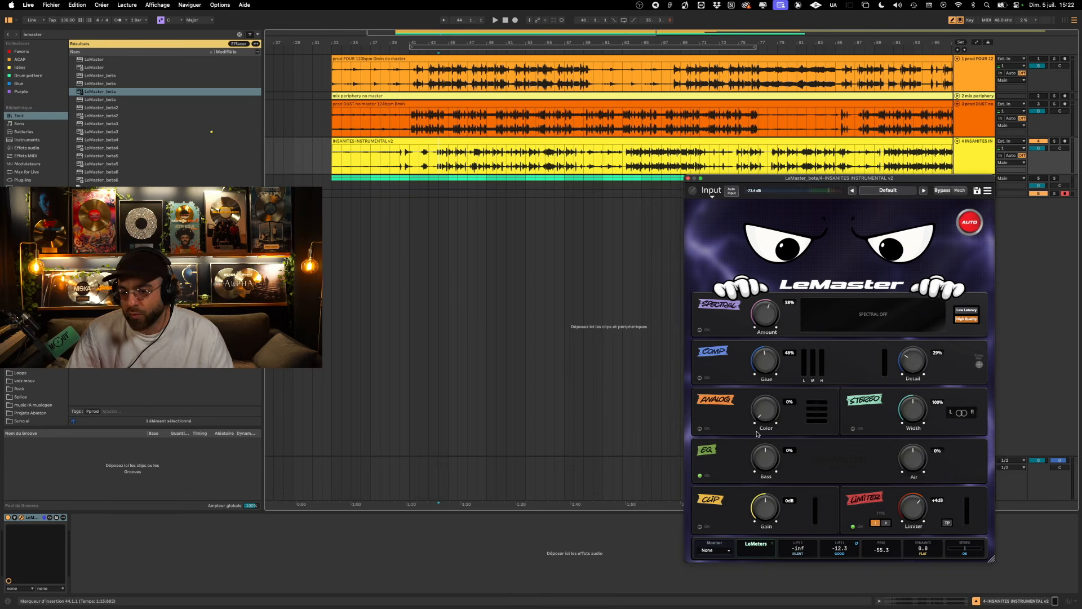
pyautogui.doubleClick(766, 467)
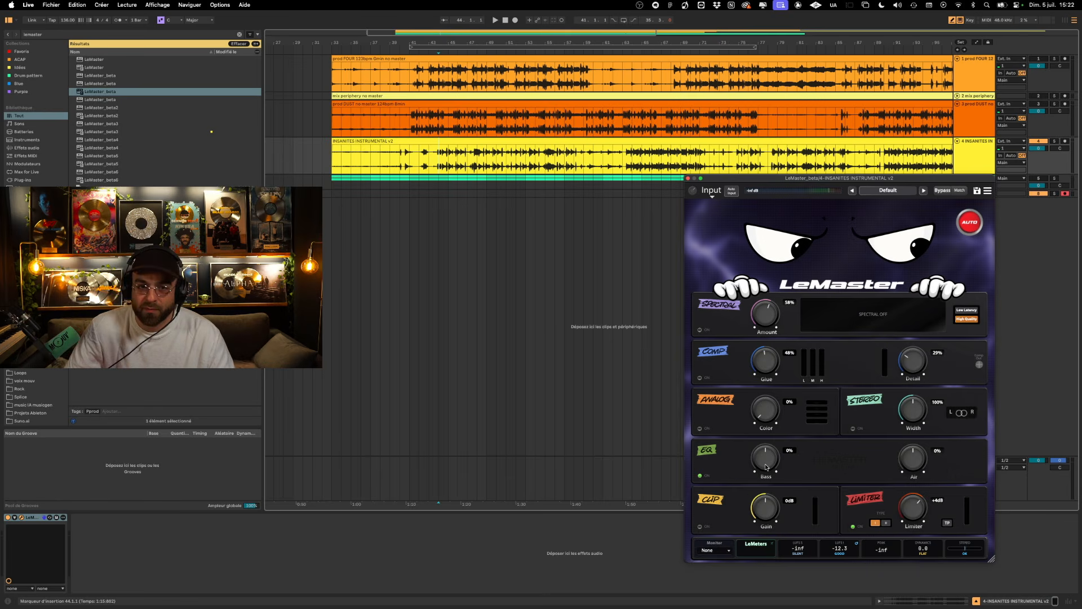
# - Audition INSANITES INSTRUMENTAL, FOUR and DUST by switching solos during playback, ending with only FOUR soloed
pyautogui.press('space')
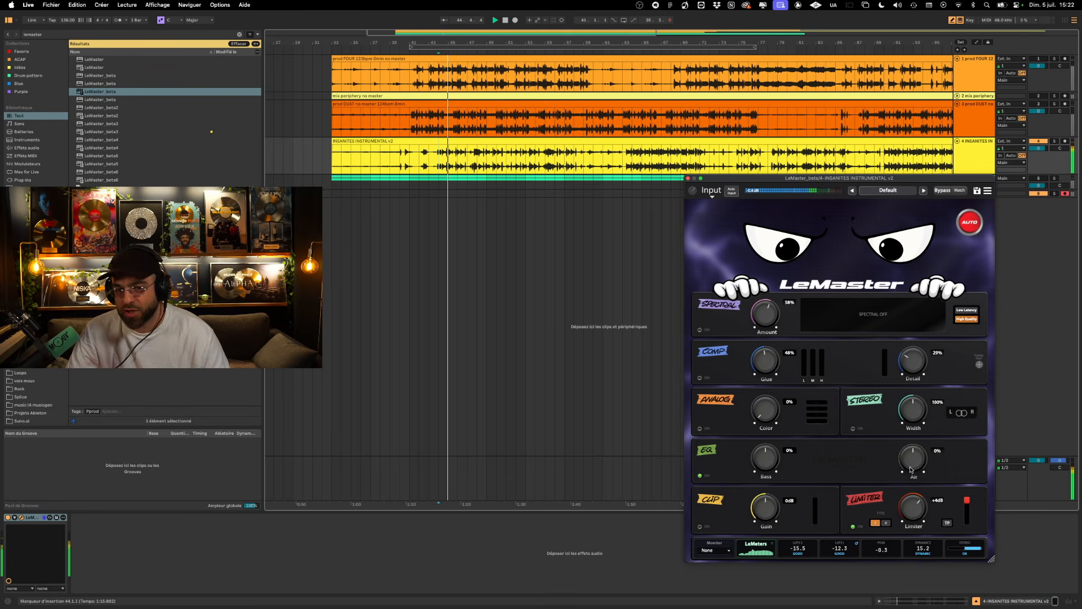
pyautogui.click(1055, 59)
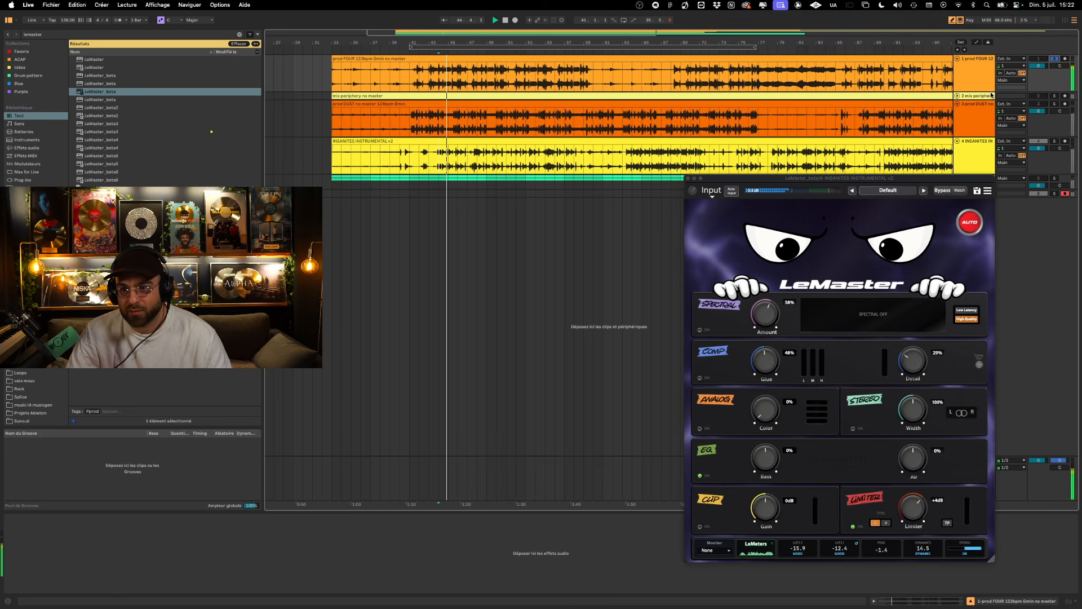
pyautogui.click(1054, 104)
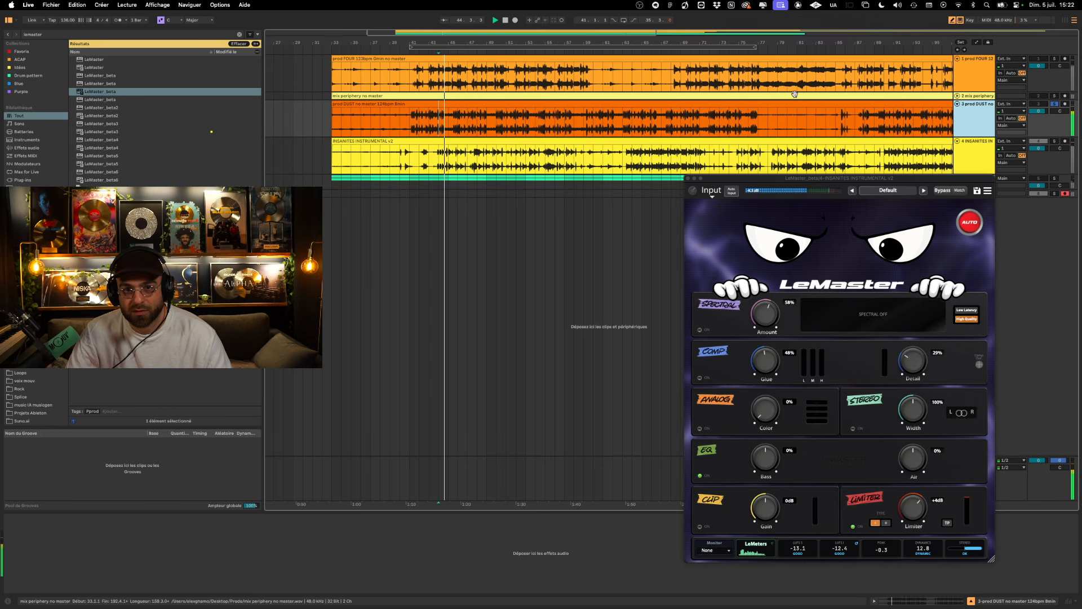
pyautogui.click(469, 121)
pyautogui.click(468, 79)
pyautogui.press('space')
pyautogui.click(1054, 59)
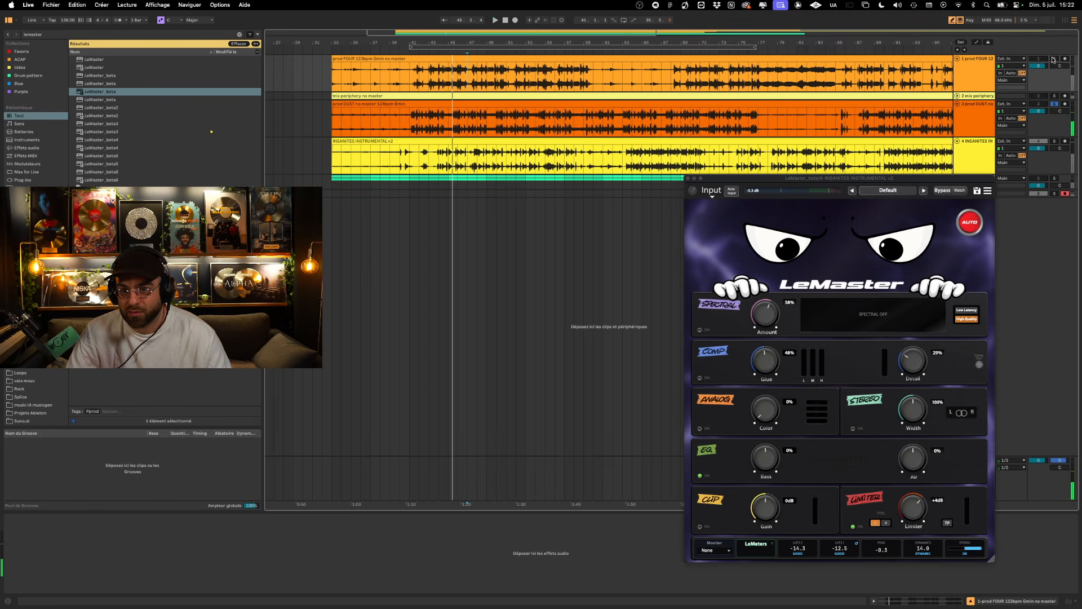
# - Move LeMaster from INSANITES INSTRUMENTAL to the FOUR track and play it
pyautogui.click(953, 160)
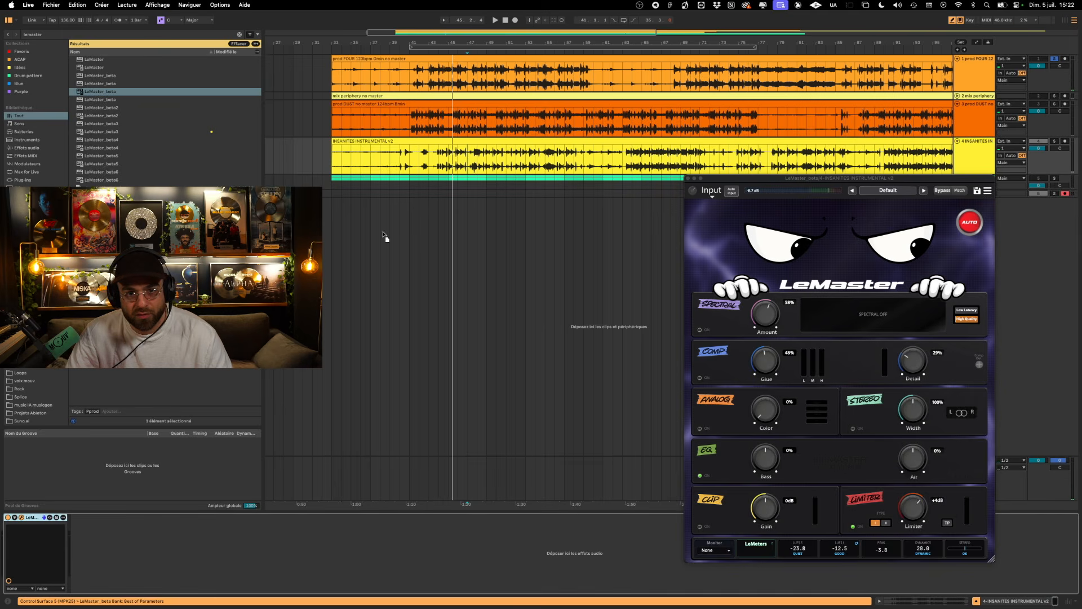
pyautogui.click(469, 68)
pyautogui.press('space')
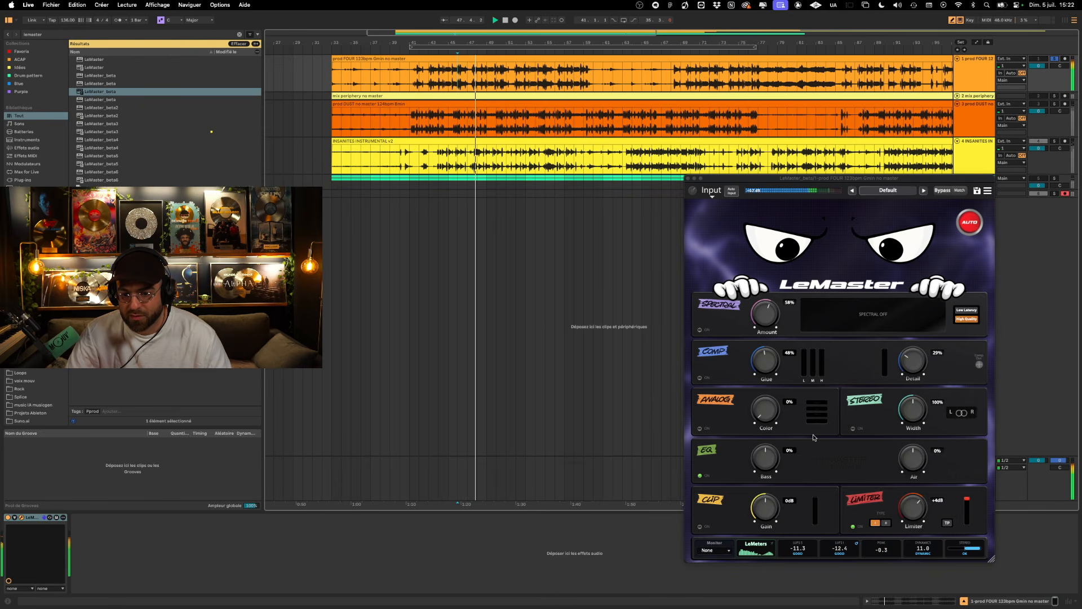
# - Reset the Limiter to 0 dB, raise the EQ Air to +37% during playback and stop playback
pyautogui.doubleClick(912, 508)
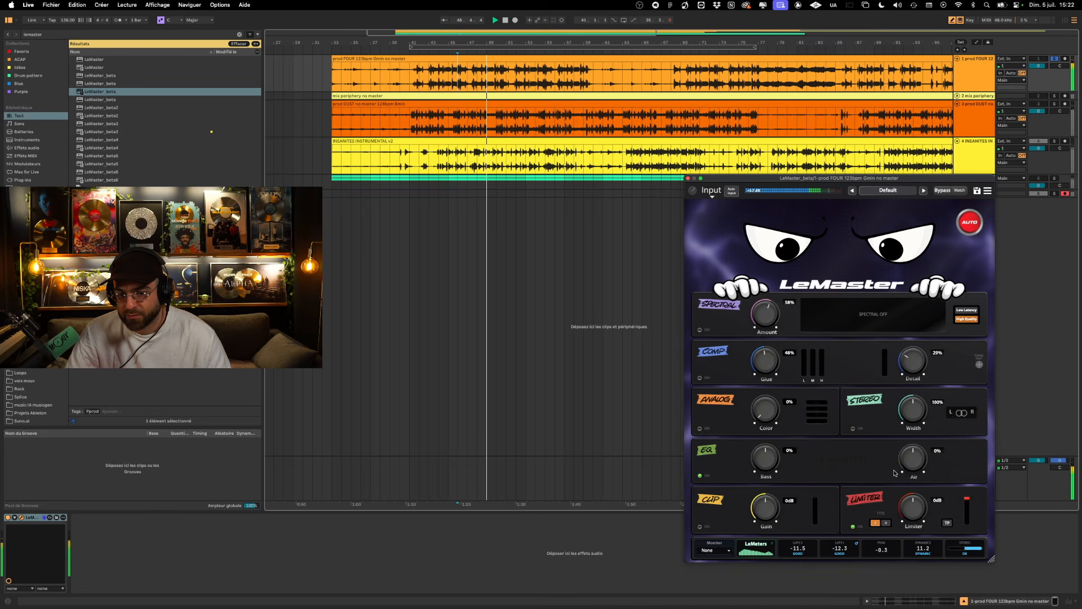
pyautogui.moveTo(913, 460)
pyautogui.mouseDown()
pyautogui.moveTo(914, 428)
pyautogui.moveTo(915, 463)
pyautogui.mouseUp()
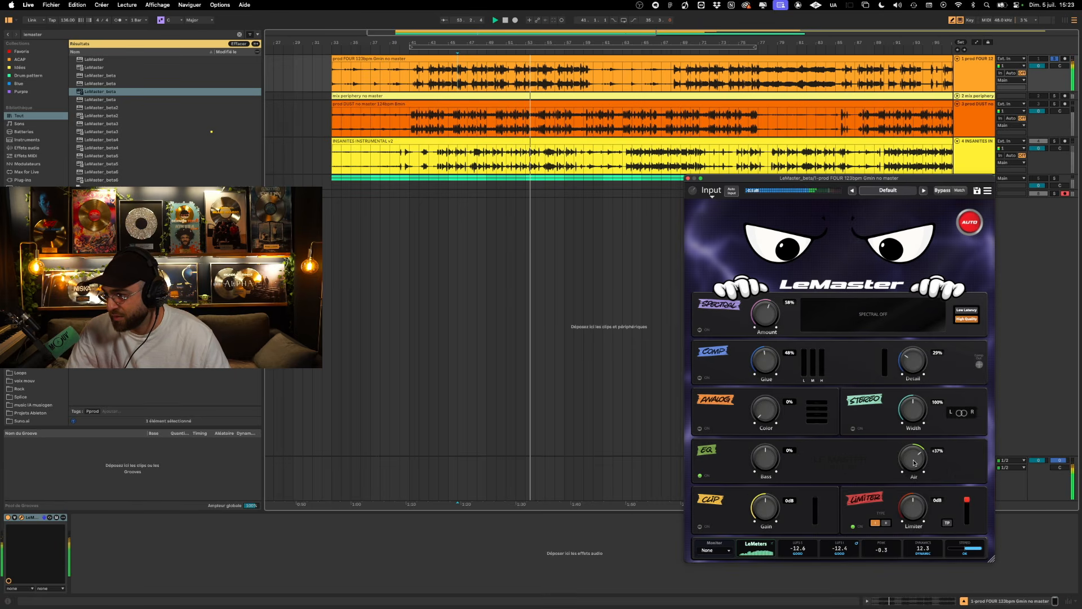
pyautogui.press('space')
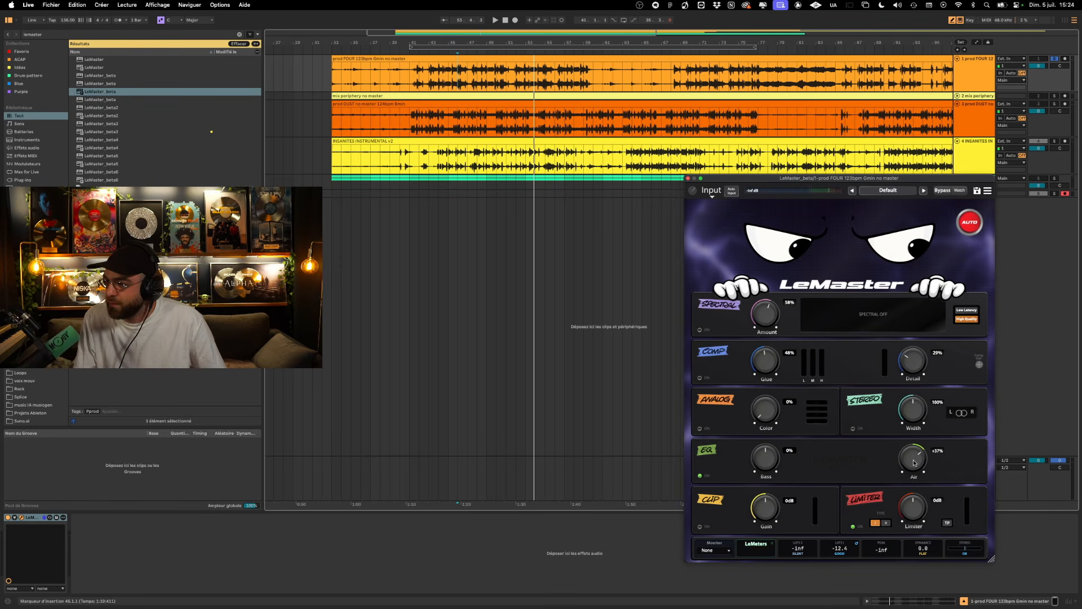
# - Raise the EQ Air to +42%, restart playback of FOUR and lower the Air to -1%
pyautogui.scroll(2, 914, 462)
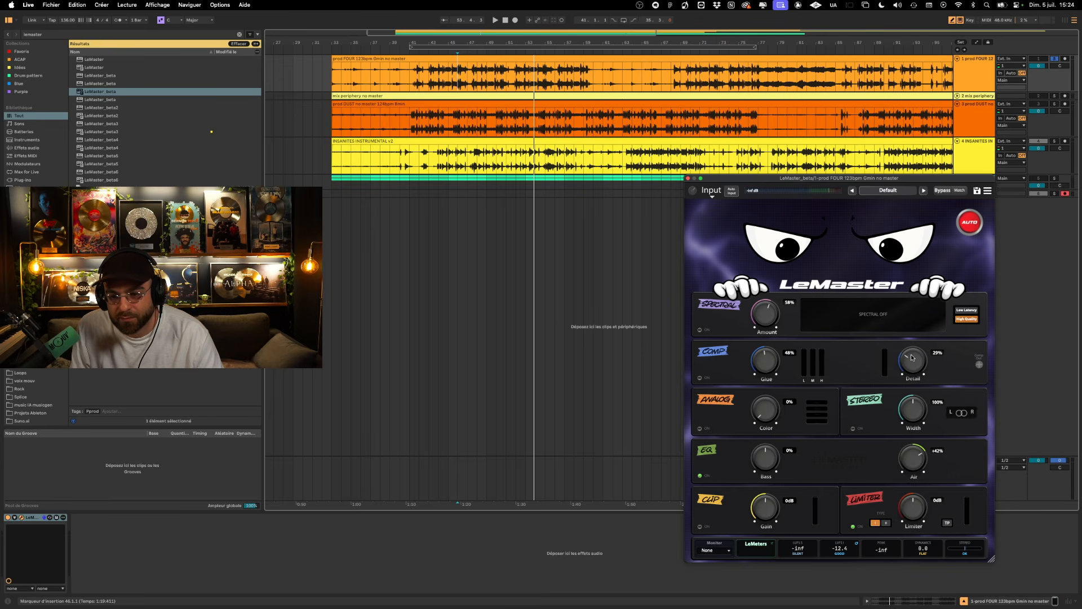
pyautogui.press('space')
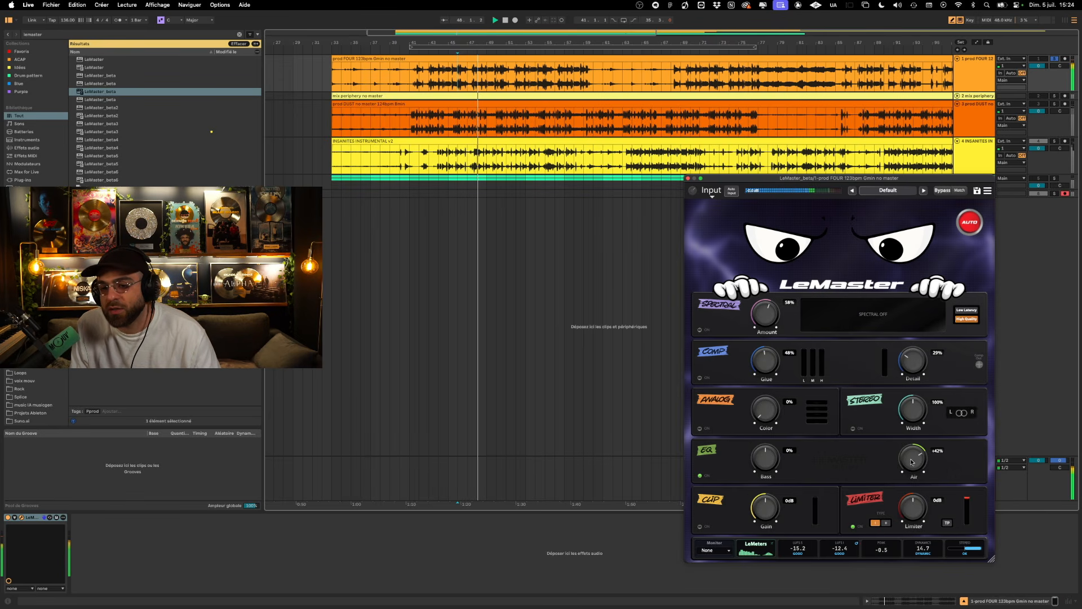
pyautogui.scroll(5, 915, 454)
pyautogui.moveTo(915, 454); pyautogui.dragTo(890, 481)
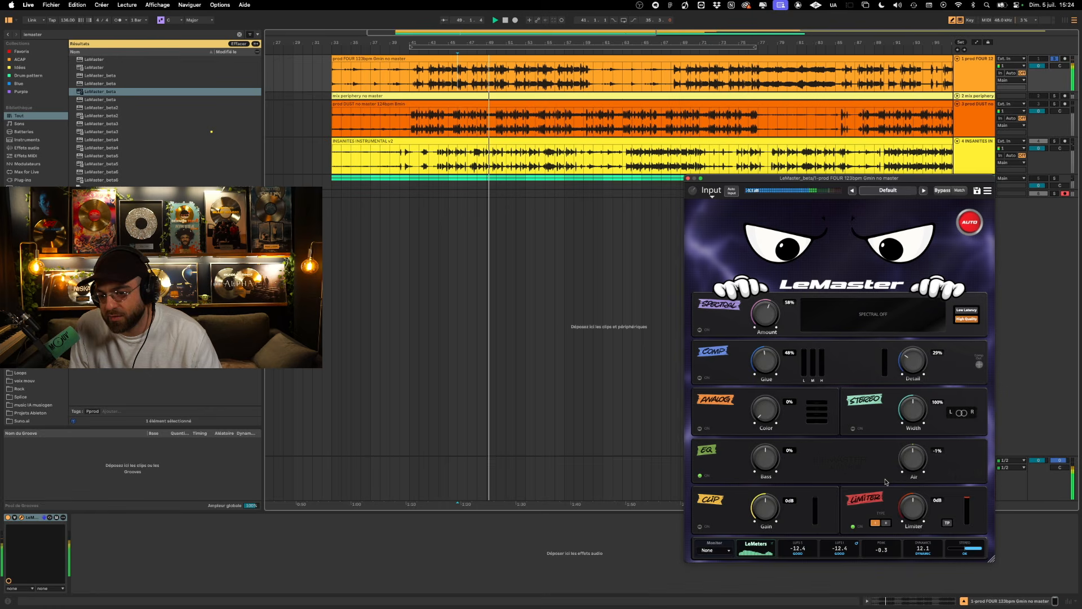
# - Raise the EQ Air to +72% while FOUR plays, reset it to 0% and stop playback
pyautogui.moveTo(897, 469); pyautogui.dragTo(916, 424)
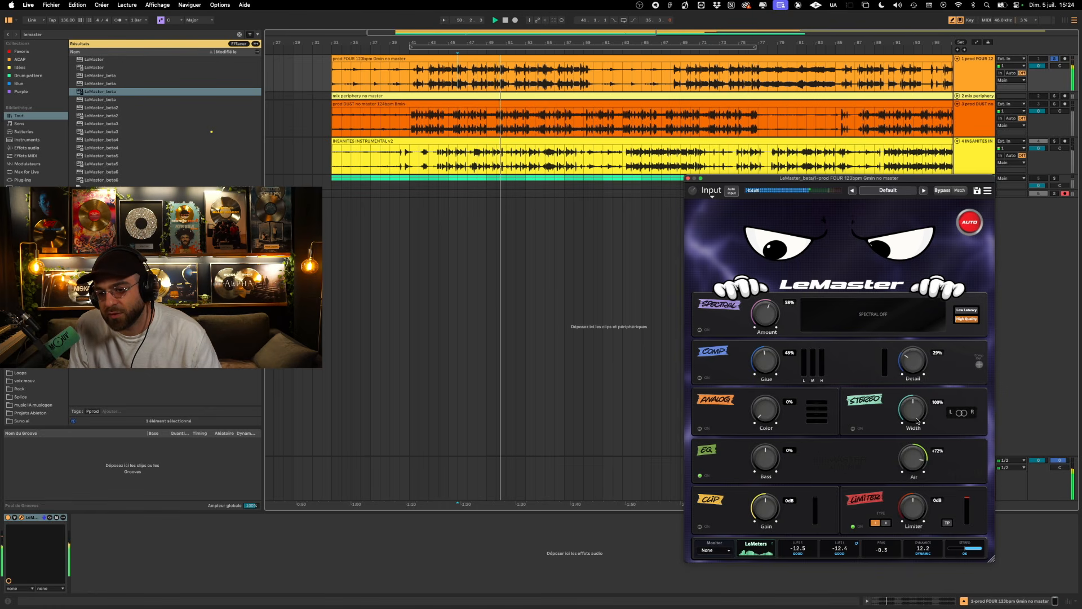
pyautogui.doubleClick(907, 452)
pyautogui.press('space')
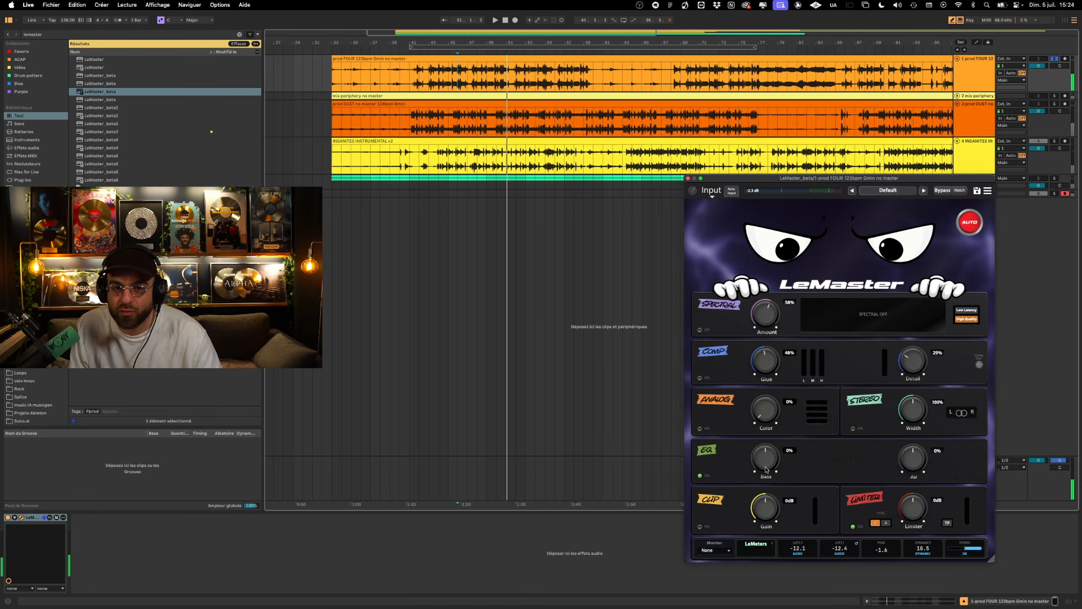
# - Audition a boosted EQ Bass while FOUR plays and reset the Bass to 0%
pyautogui.moveTo(767, 461); pyautogui.dragTo(767, 459)
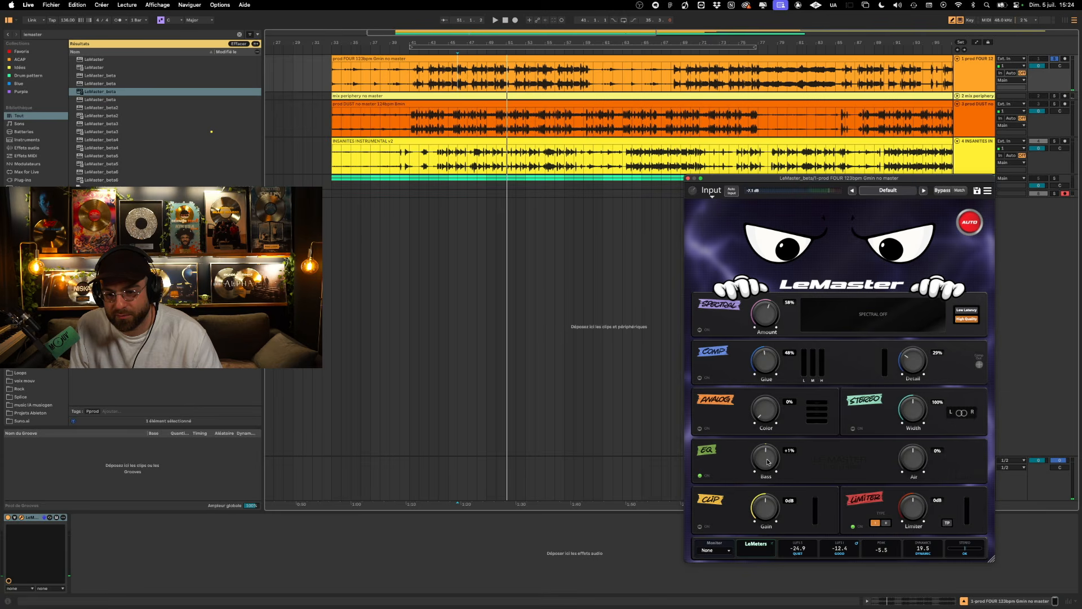
pyautogui.press('space')
pyautogui.moveTo(767, 460); pyautogui.dragTo(771, 401)
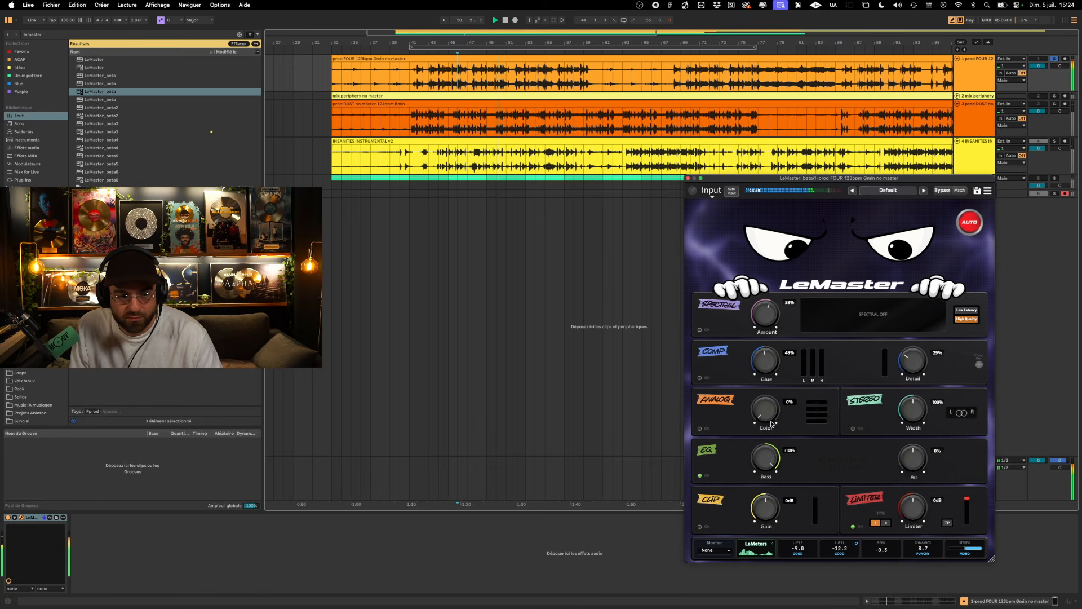
pyautogui.doubleClick(765, 457)
# - Move LeMaster from FOUR to the mix periphery track, unfold and solo that track, and play it from bar 46
pyautogui.moveTo(32, 518); pyautogui.dragTo(420, 95)
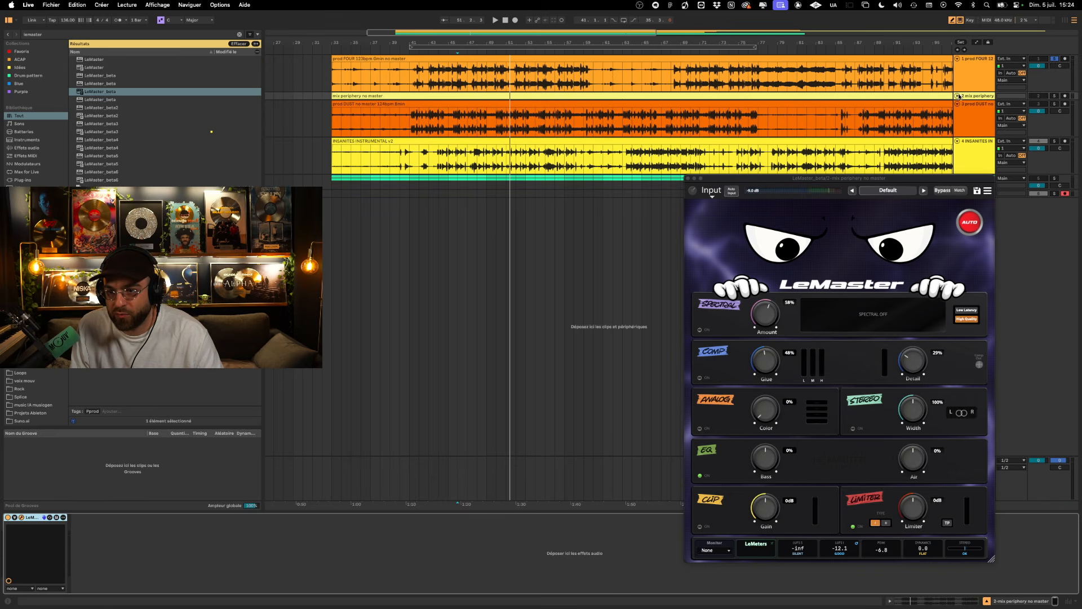
pyautogui.click(958, 96)
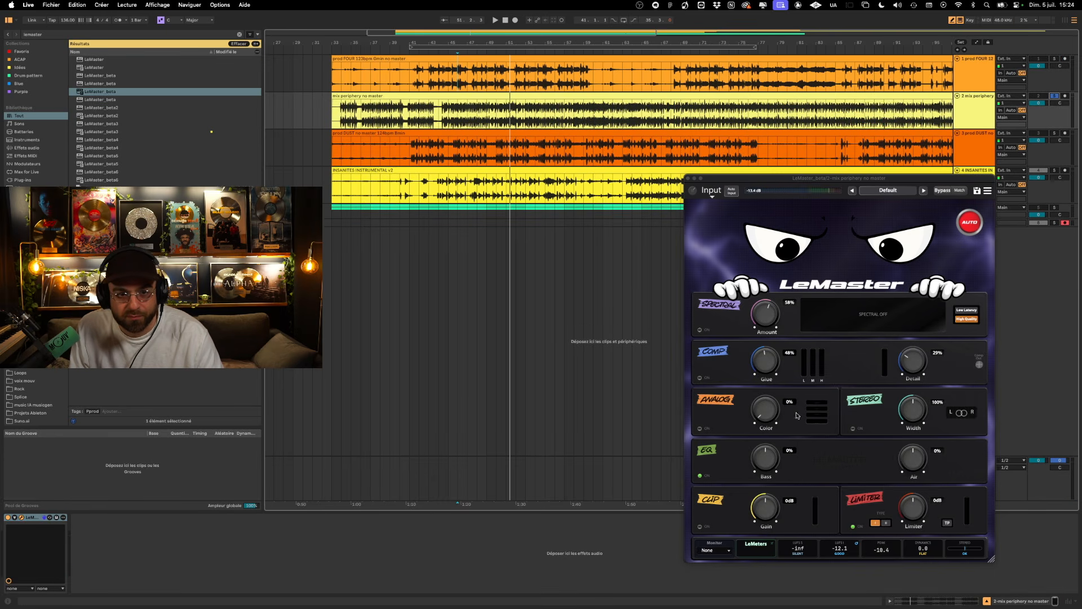
pyautogui.press('space')
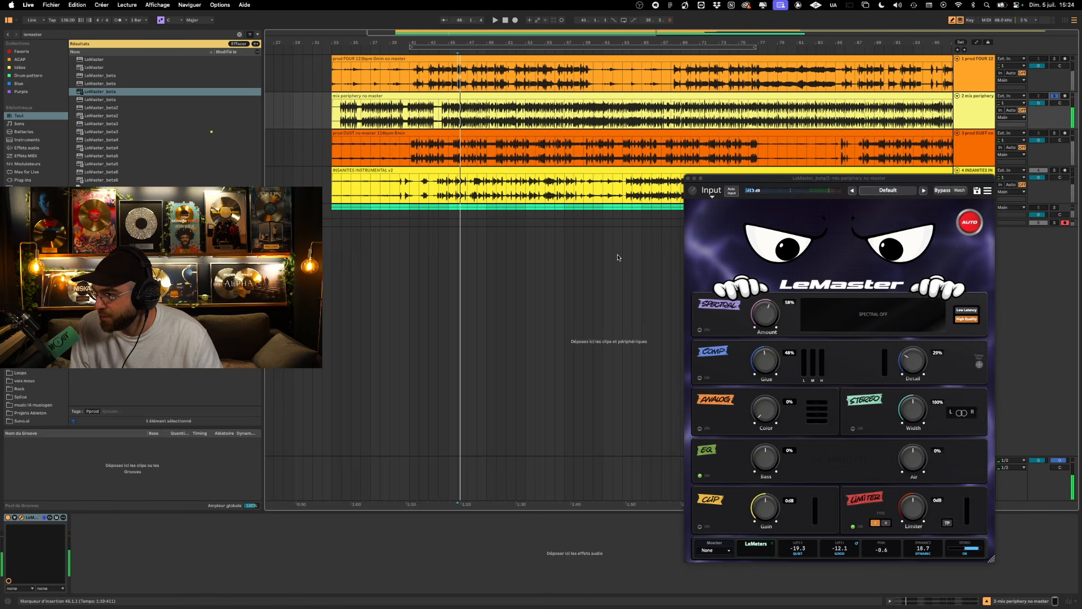
pyautogui.press('space')
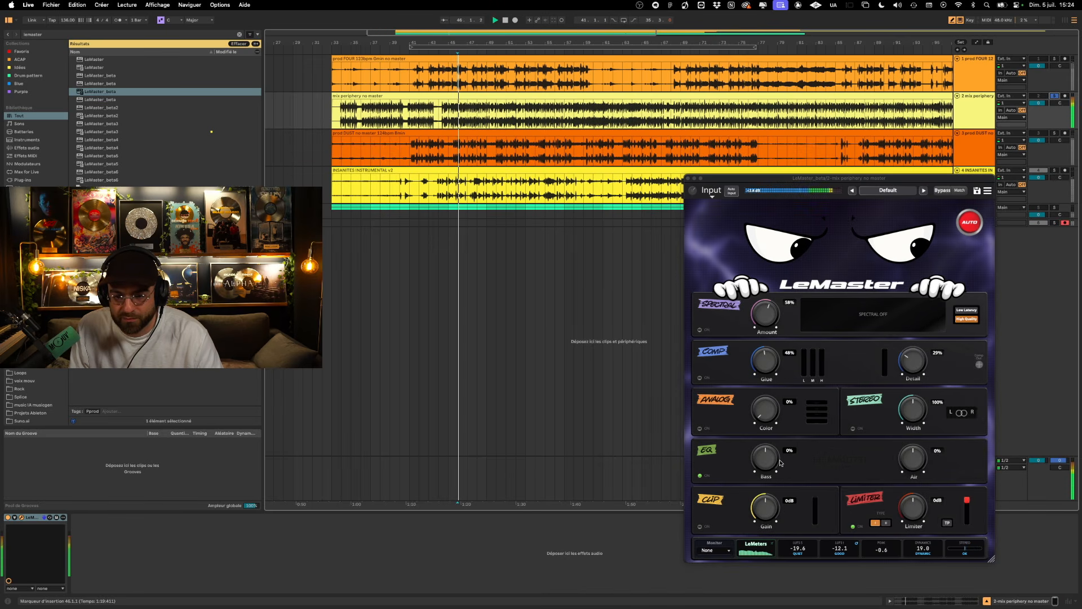
# - Audition EQ Bass and Air changes on mix periphery, reset both to 0% and stop playback
pyautogui.moveTo(771, 460)
pyautogui.mouseDown()
pyautogui.moveTo(773, 424)
pyautogui.moveTo(773, 457)
pyautogui.mouseUp()
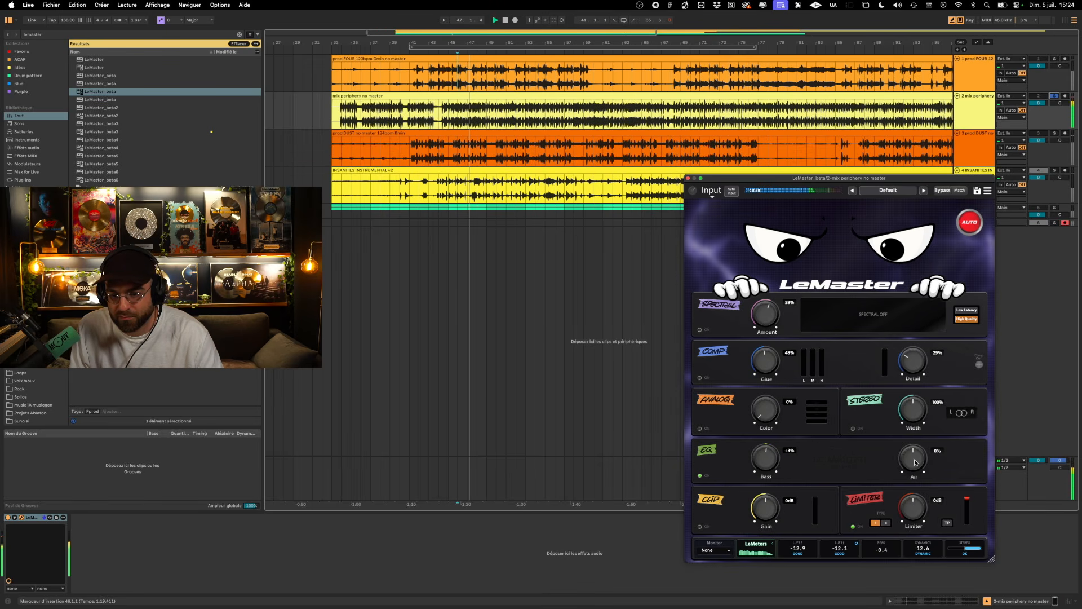
pyautogui.moveTo(918, 460)
pyautogui.mouseDown()
pyautogui.moveTo(920, 422)
pyautogui.moveTo(911, 456)
pyautogui.mouseUp()
pyautogui.doubleClick(911, 457)
pyautogui.press('space')
pyautogui.doubleClick(760, 463)
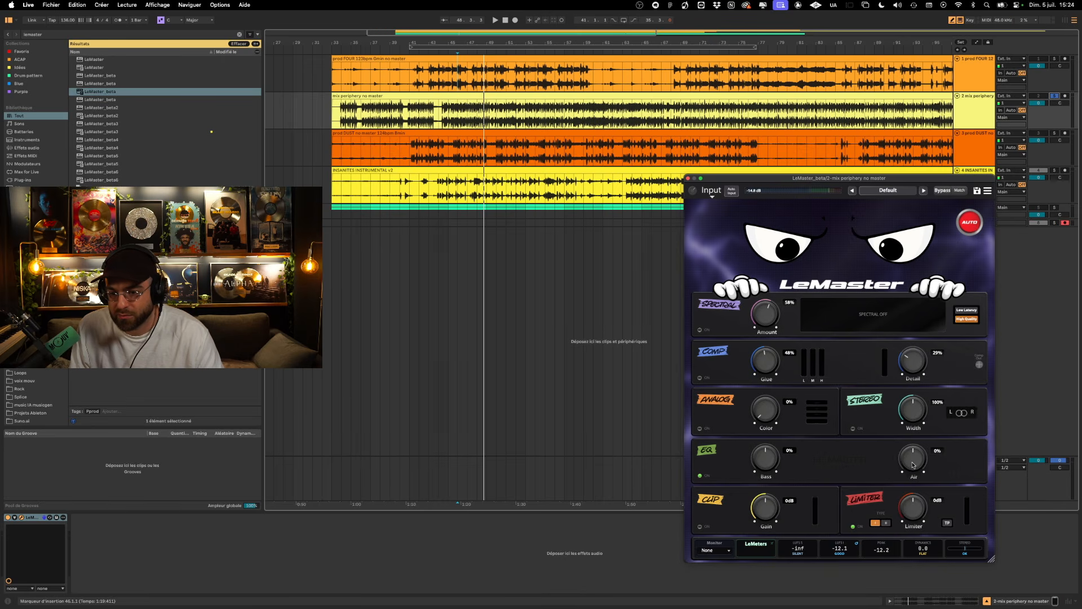
# - Raise the EQ Air to +53% while mix periphery plays and stop playback
pyautogui.press('space')
pyautogui.moveTo(914, 464); pyautogui.dragTo(909, 434)
pyautogui.press('space')
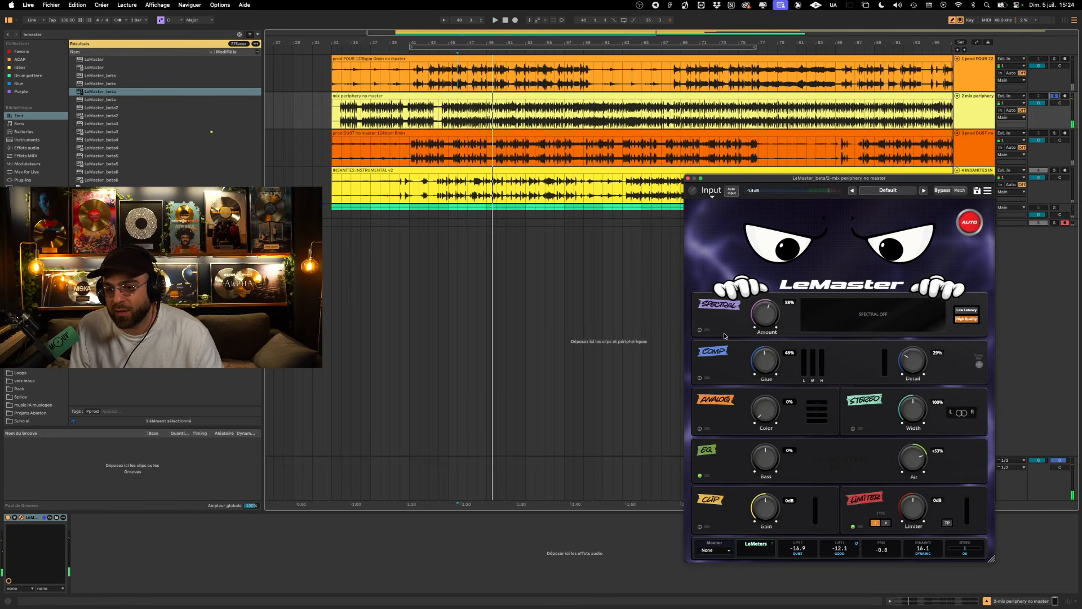
# - Turn Spectral on with its Amount reset to 0%, play mix periphery and raise the Amount to 74%
pyautogui.doubleClick(765, 314)
pyautogui.click(700, 330)
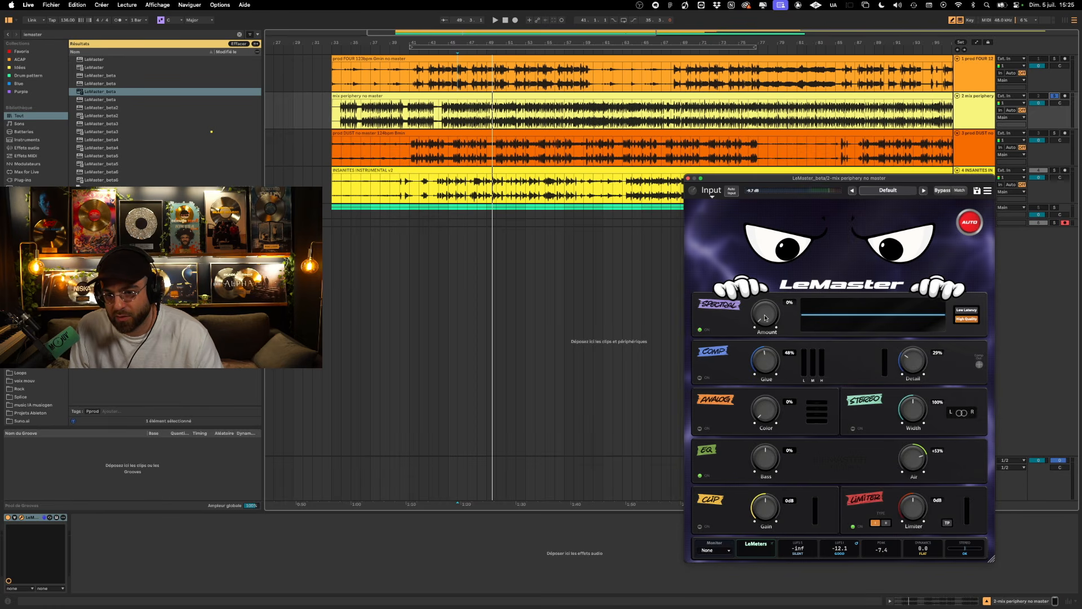
pyautogui.press('space')
pyautogui.moveTo(765, 317); pyautogui.dragTo(767, 241)
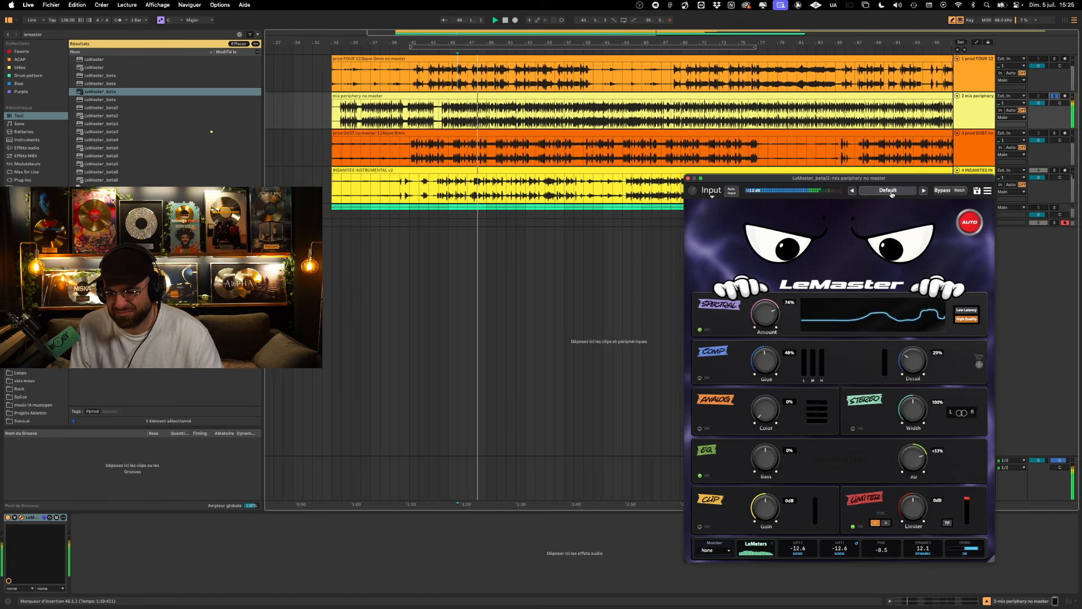
# - Compare mix periphery with and without LeMaster by toggling its bypass twice during playback
pyautogui.click(946, 192)
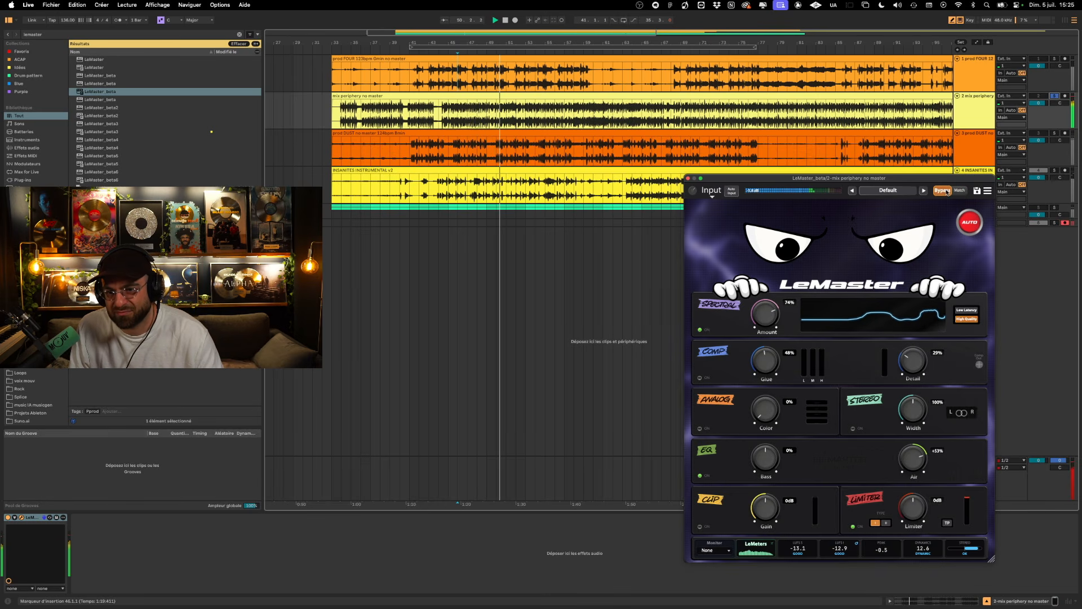
pyautogui.click(946, 191)
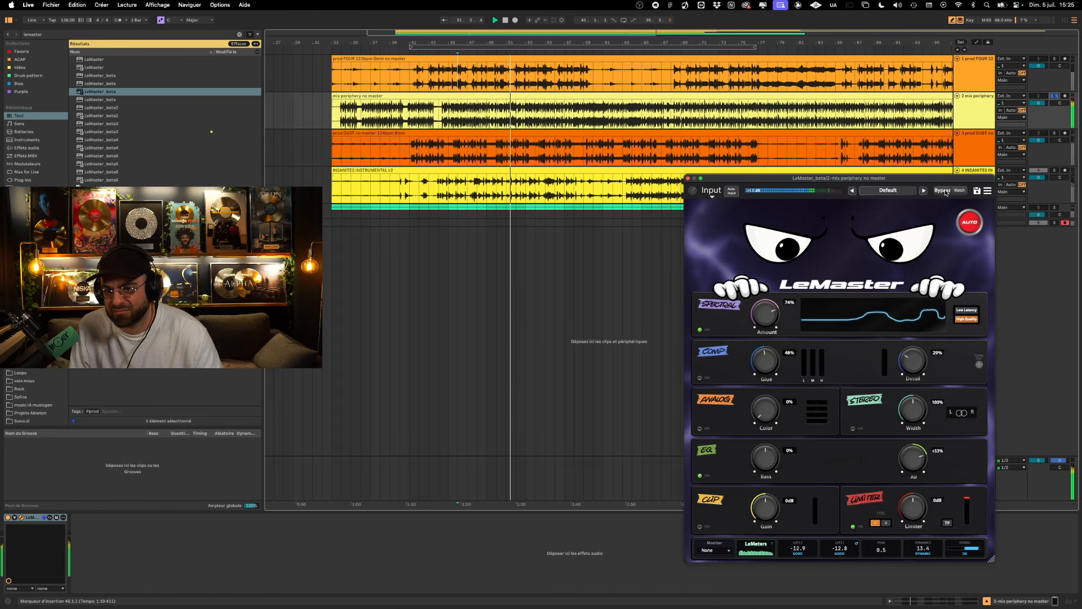
pyautogui.click(946, 191)
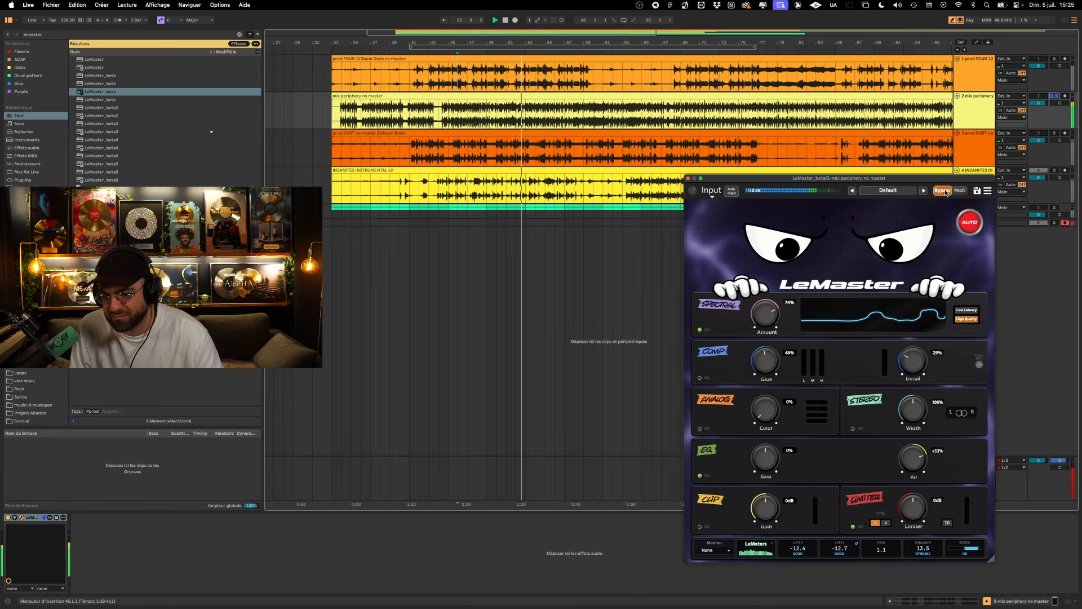
pyautogui.click(946, 191)
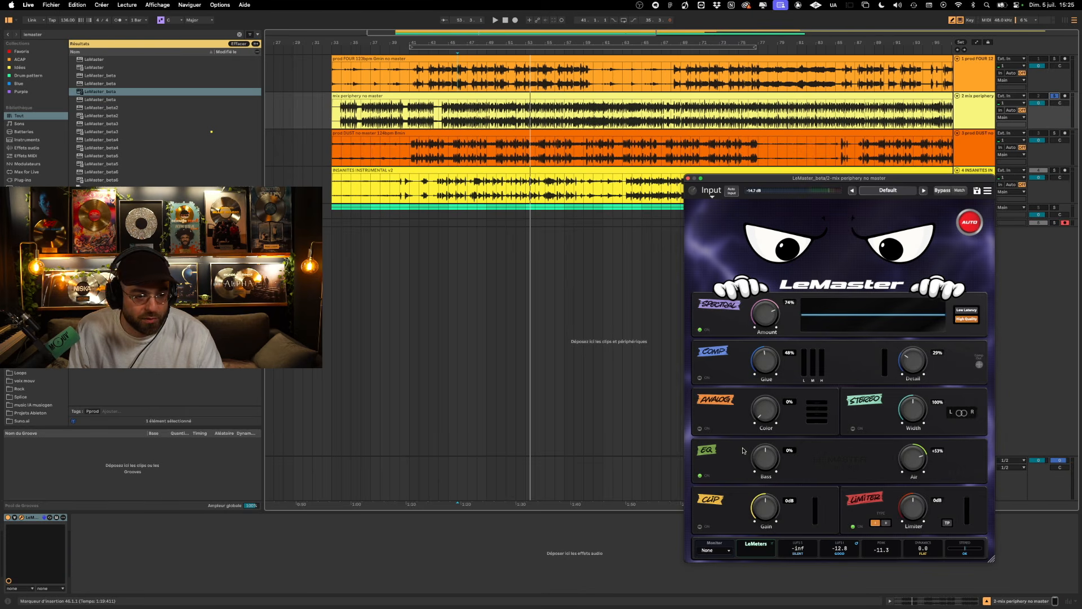
# - Move LeMaster from mix periphery to INSANITES INSTRUMENTAL, turn EQ and Spectral off and turn Comp on
pyautogui.click(30, 516)
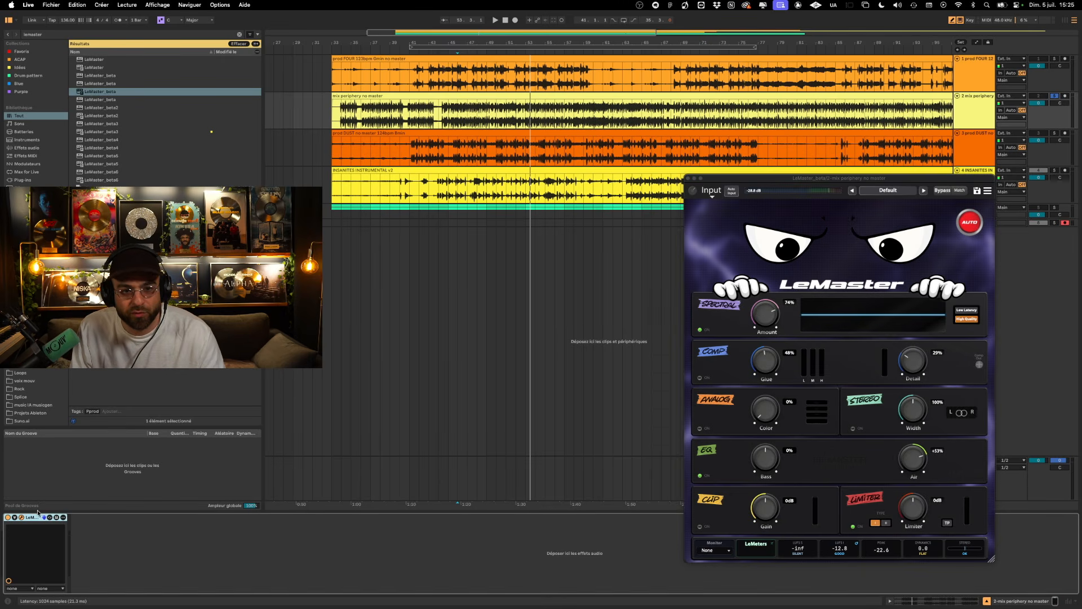
pyautogui.click(447, 189)
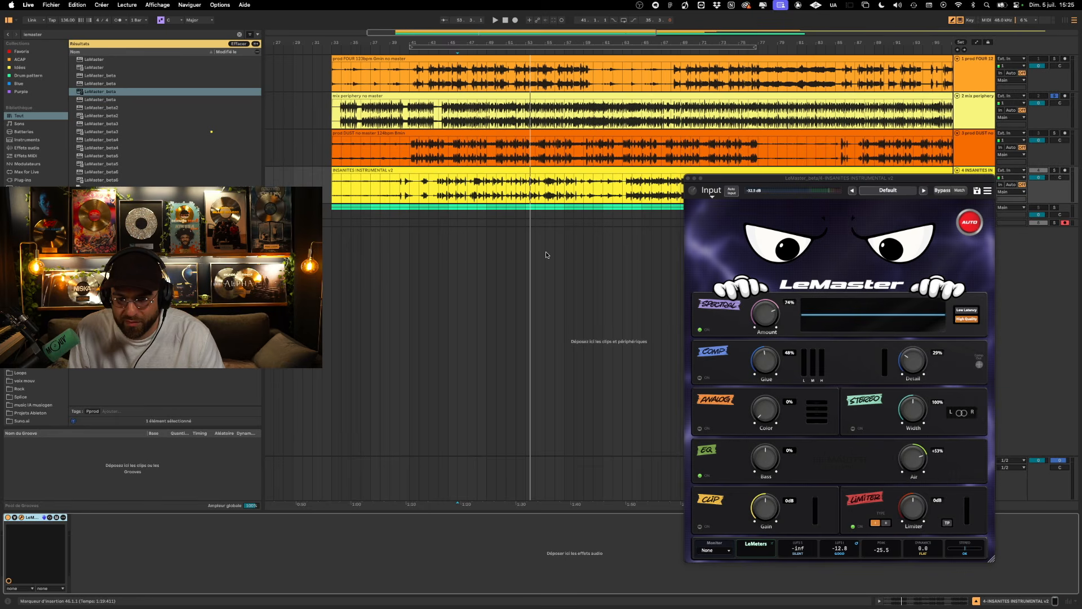
pyautogui.click(700, 476)
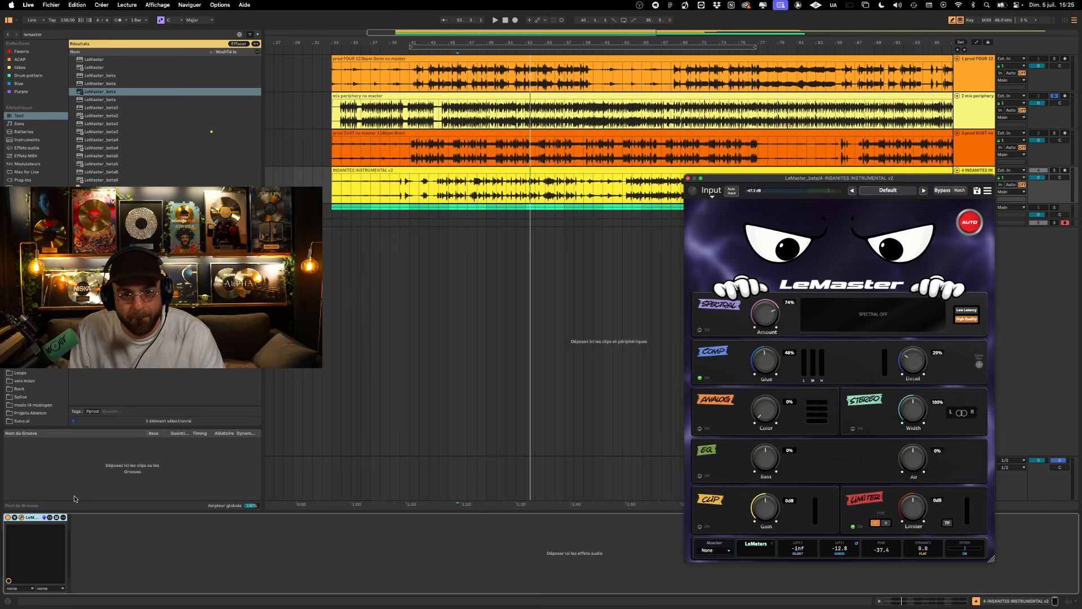
# - Play INSANITES INSTRUMENTAL from bar 44 and solo its track
pyautogui.click(438, 189)
pyautogui.press('space')
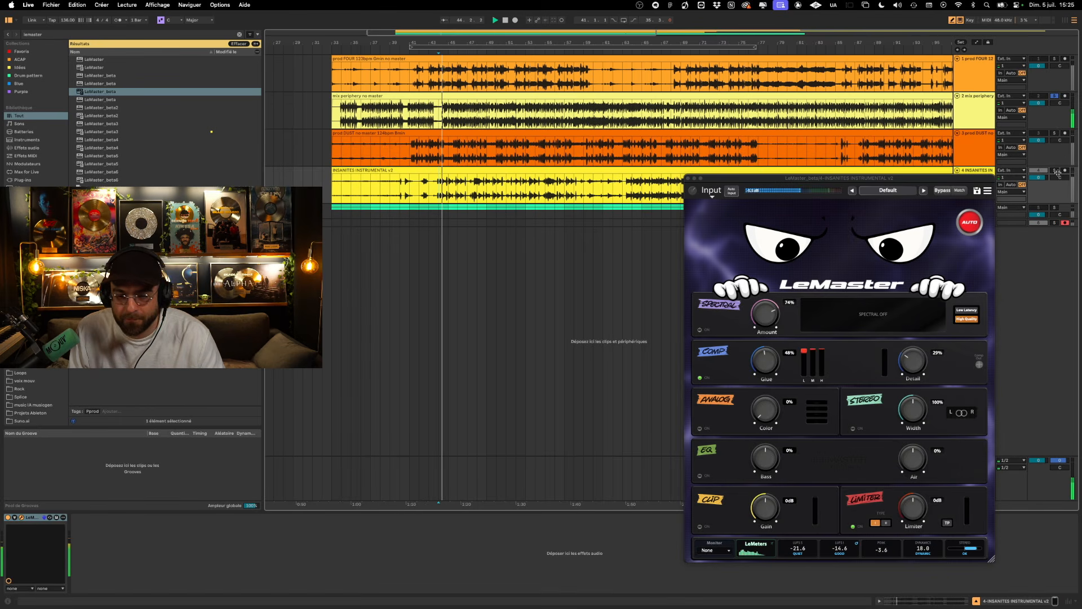
pyautogui.click(1057, 173)
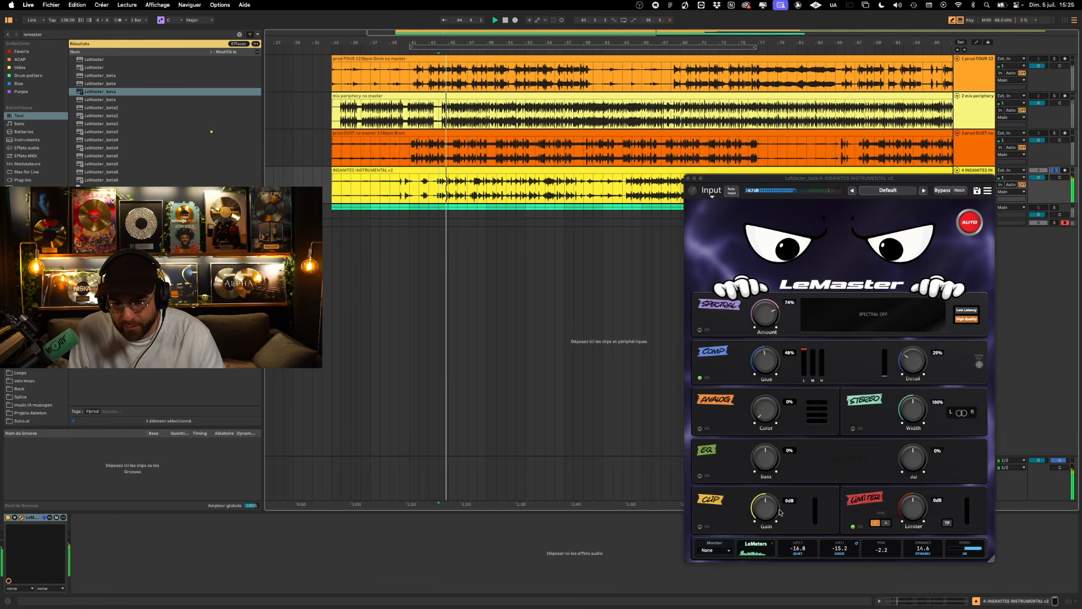
# - Turn Clip on and Comp off, and raise the Clip Gain to +10 dB during playback of INSANITES INSTRUMENTAL
pyautogui.click(701, 527)
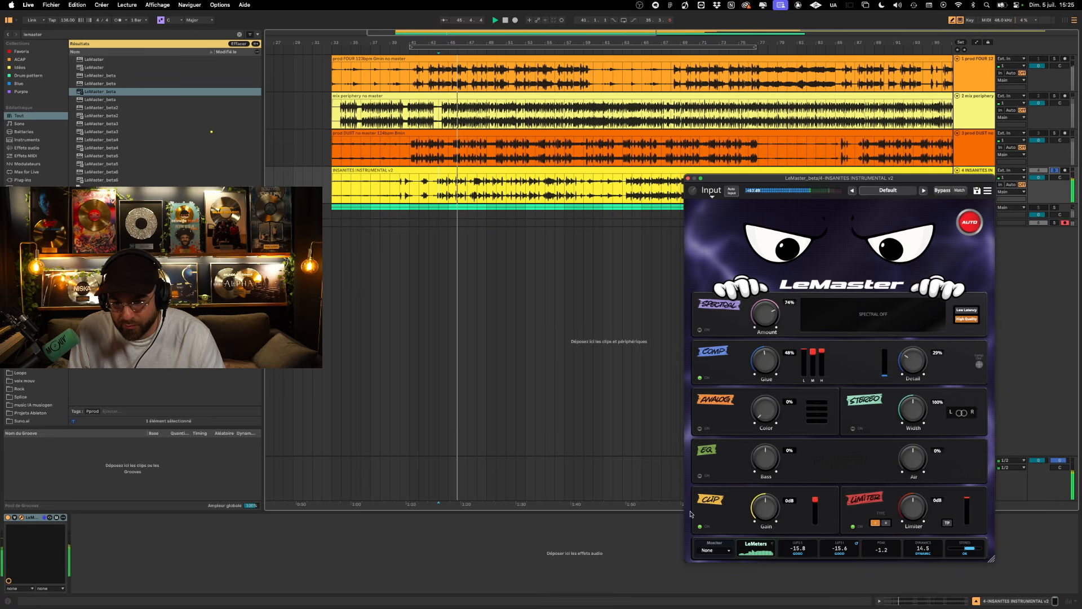
pyautogui.moveTo(770, 514); pyautogui.dragTo(761, 511)
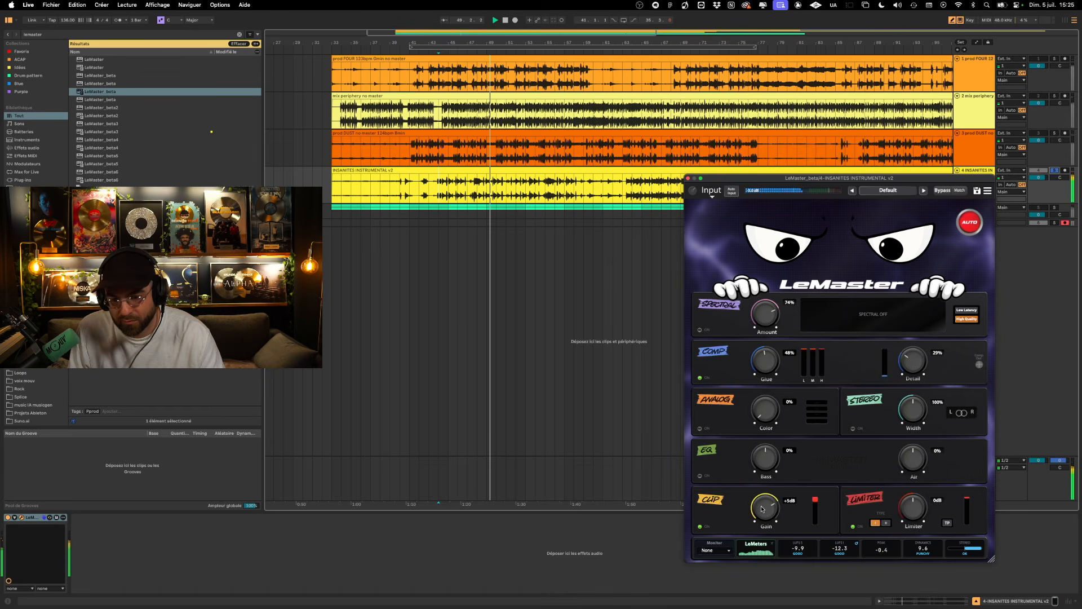
pyautogui.moveTo(761, 511); pyautogui.dragTo(763, 503)
pyautogui.click(706, 380)
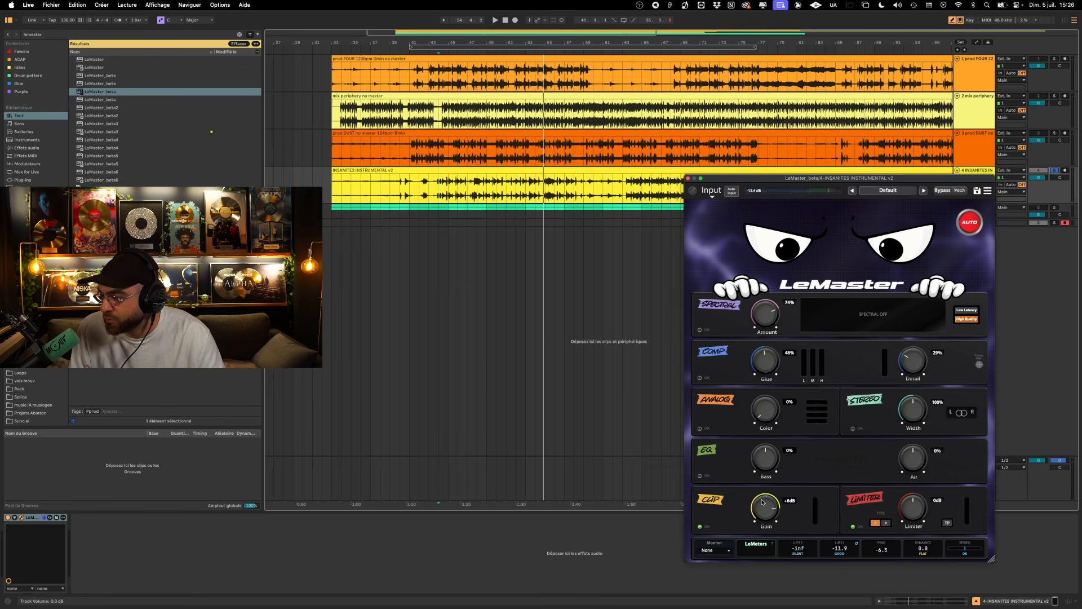
pyautogui.press('space')
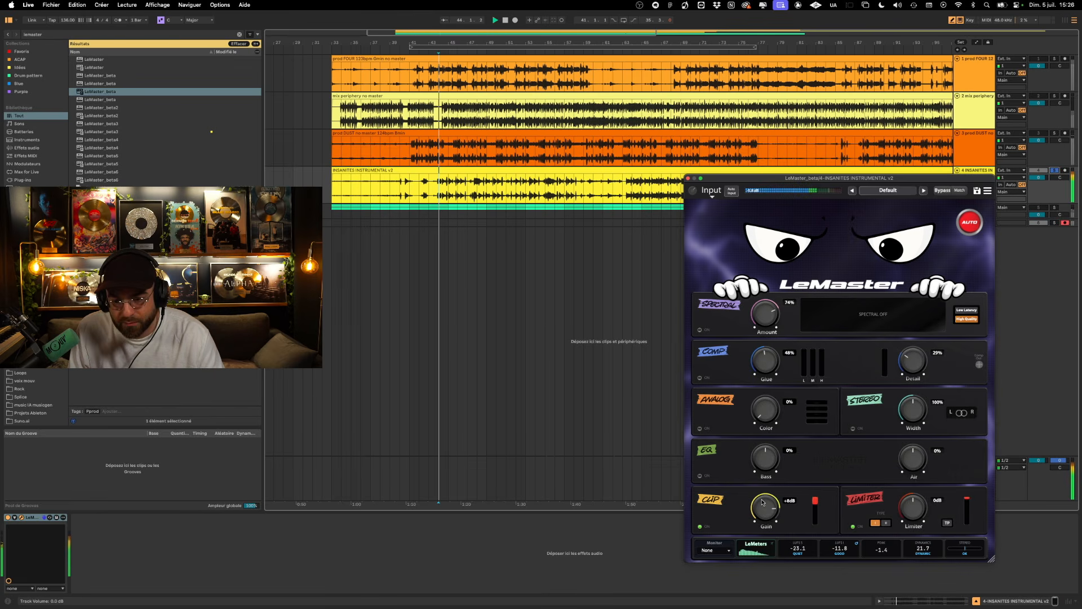
pyautogui.moveTo(763, 502); pyautogui.dragTo(761, 496)
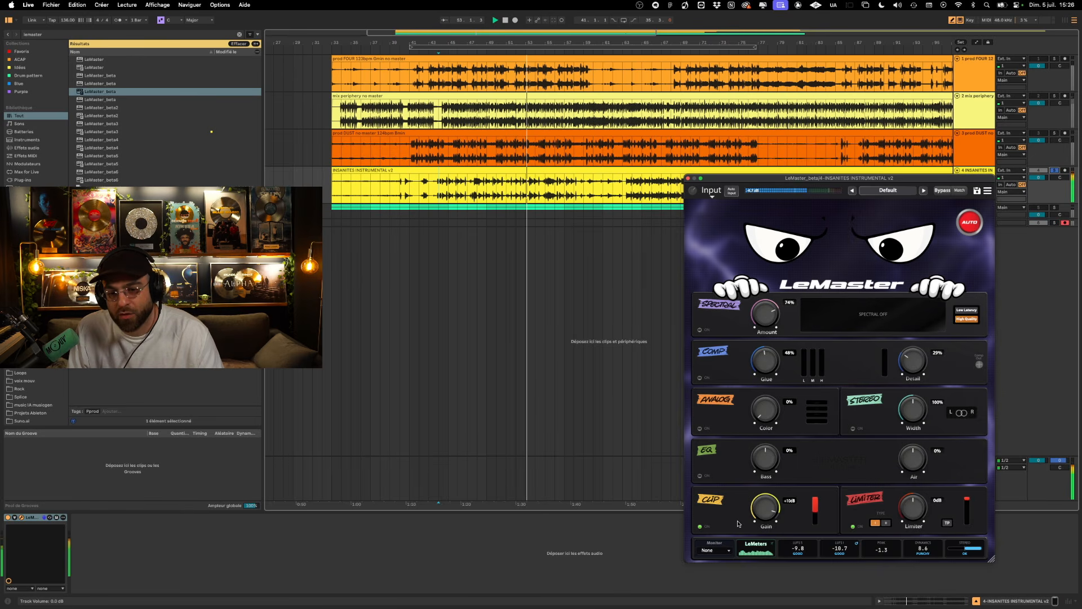
# - Open LeMeters, reset its loudness history, place its window beside LeMaster and restart playback
pyautogui.click(756, 543)
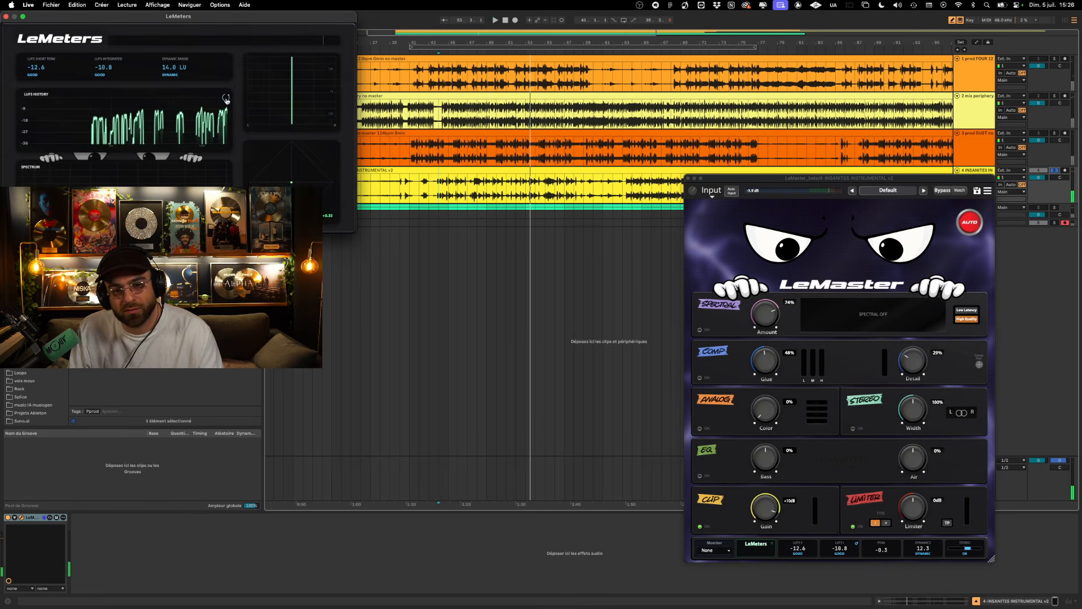
pyautogui.press('space')
pyautogui.moveTo(193, 20)
pyautogui.mouseDown()
pyautogui.moveTo(461, 248)
pyautogui.moveTo(464, 232)
pyautogui.mouseUp()
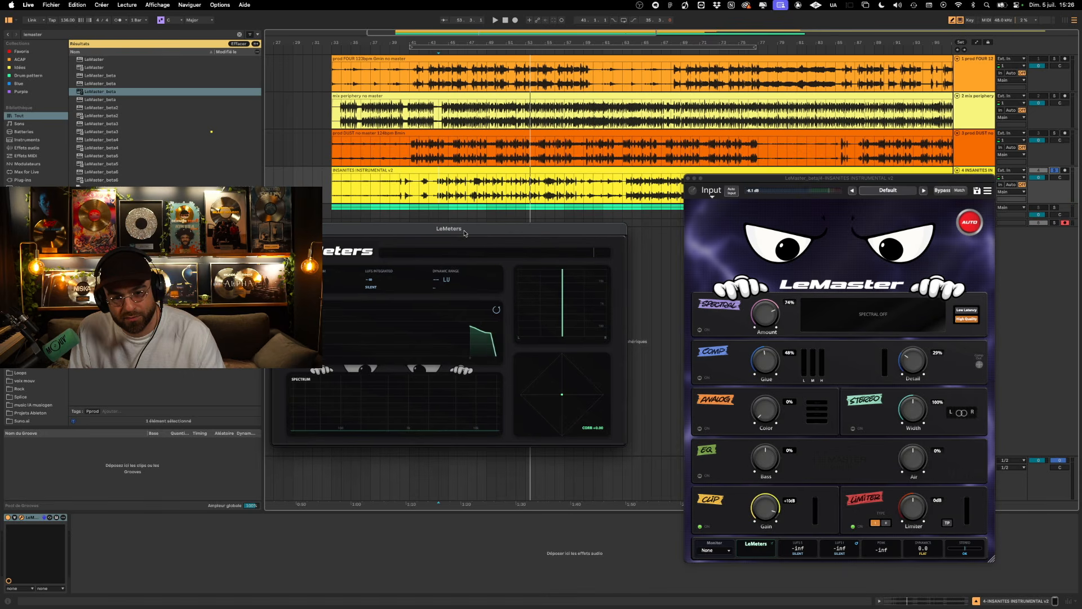
pyautogui.press('space')
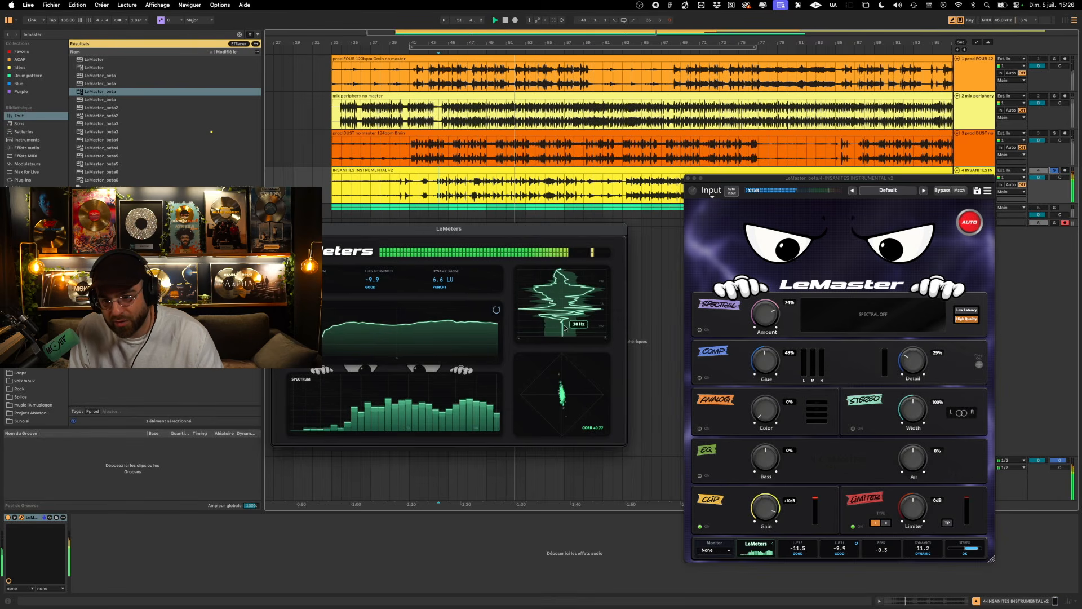
# - Turn Stereo on, replay INSANITES INSTRUMENTAL with LeMeters open and stop playback
pyautogui.click(851, 429)
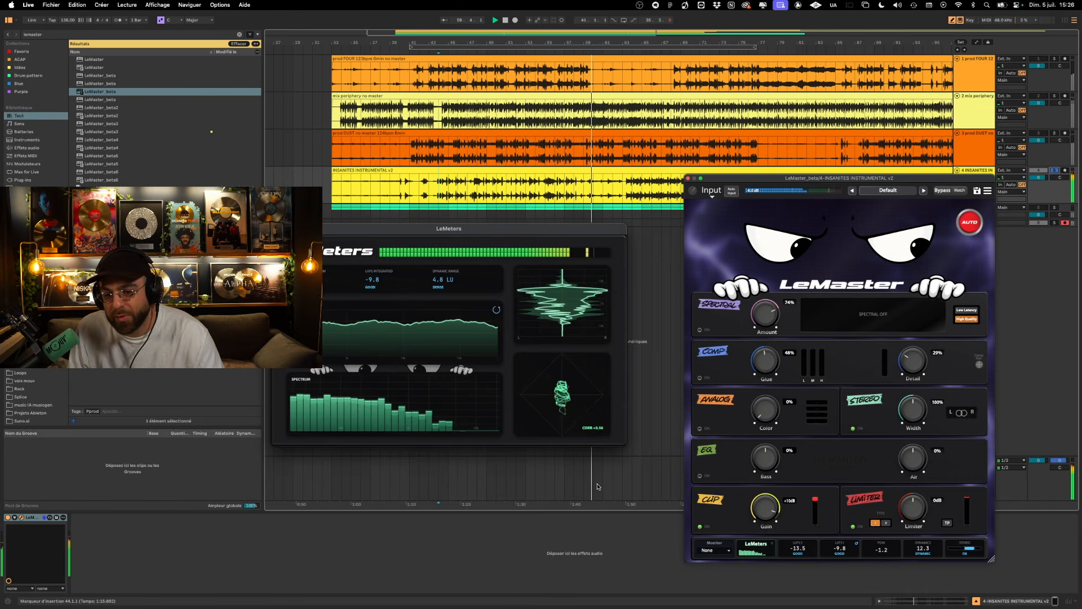
pyautogui.press('space')
pyautogui.press('space')
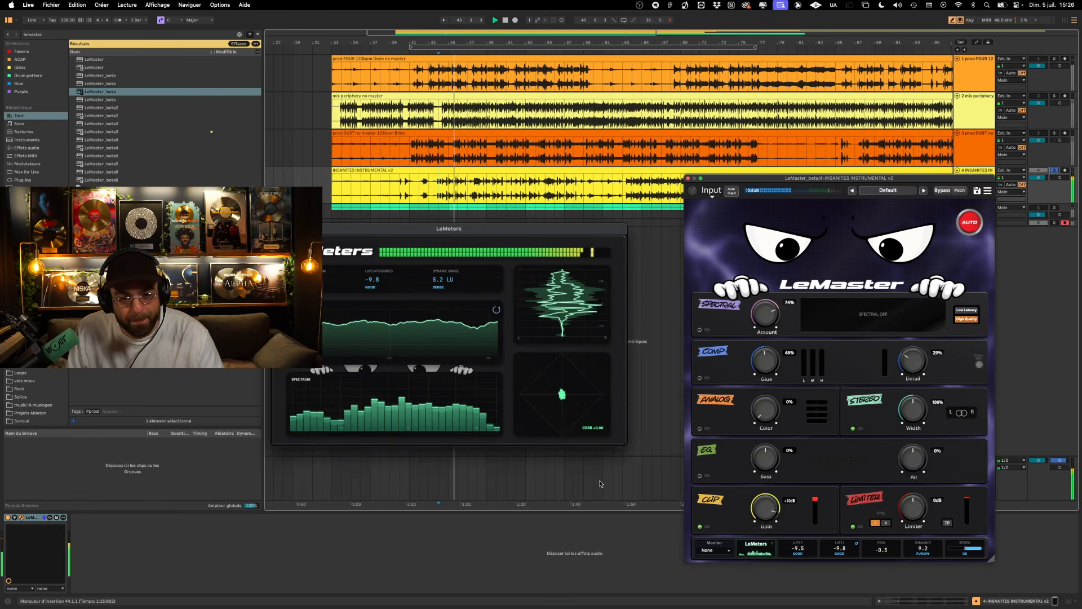
pyautogui.press('space')
# - Reset the Clip Gain to 0 dB, turn Clip off and set the playback start of INSANITES INSTRUMENTAL to bar 44
pyautogui.doubleClick(766, 513)
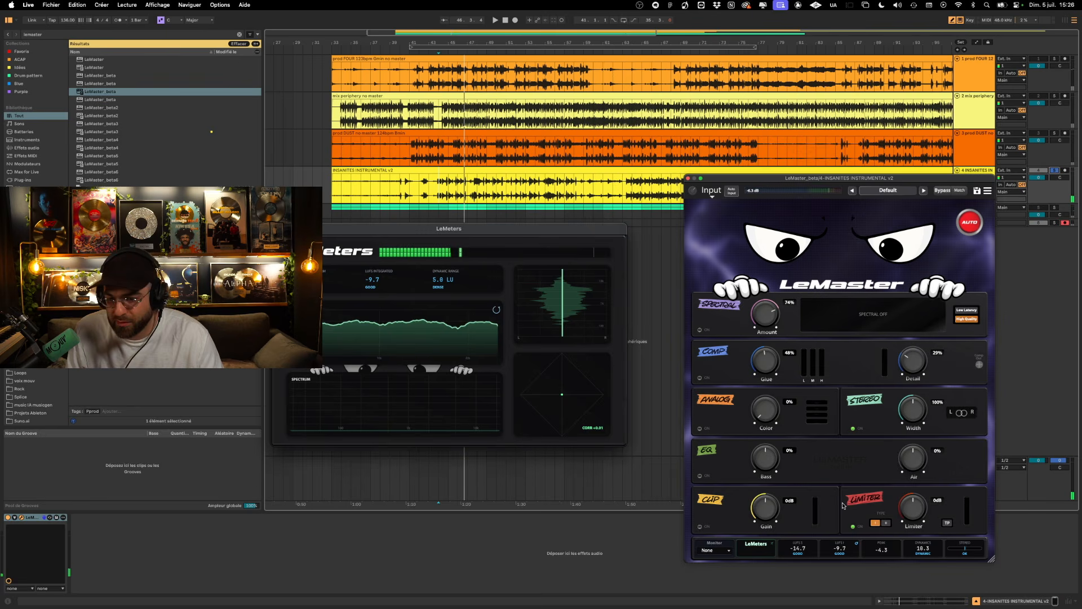
pyautogui.click(876, 524)
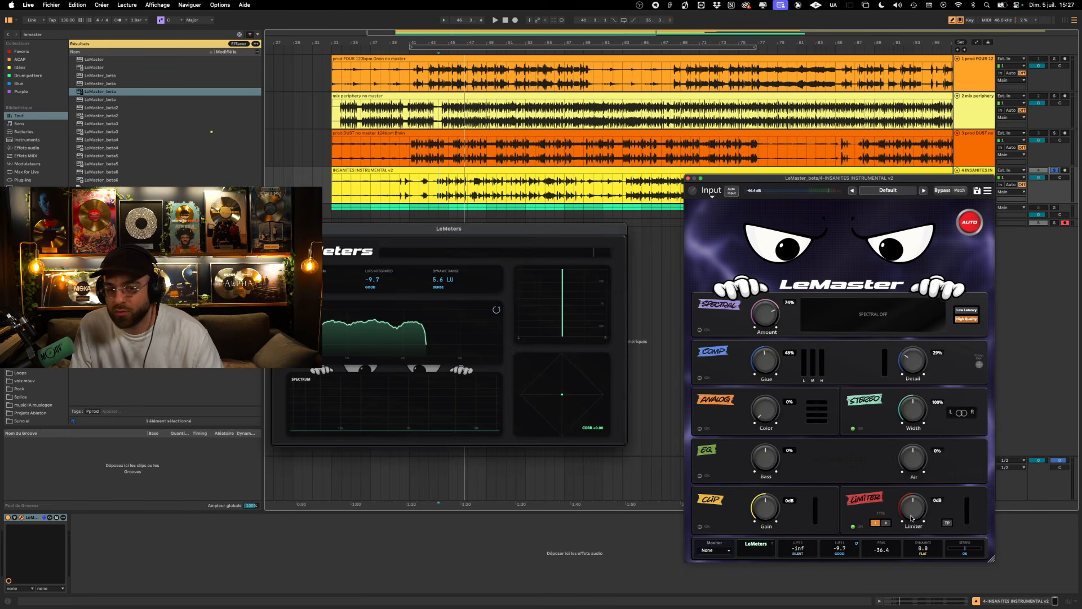
pyautogui.click(430, 193)
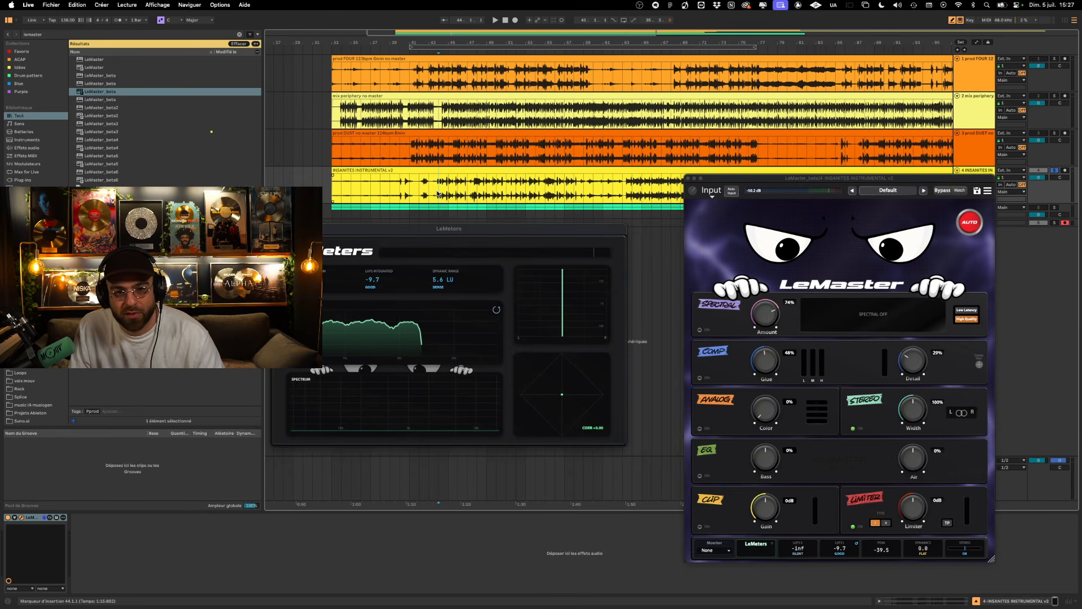
# - Play INSANITES INSTRUMENTAL from bar 44, push the Limiter up to +11 dB, return it to 0 dB and stop playback
pyautogui.scroll(5, 433, 192)
pyautogui.click(440, 190)
pyautogui.press('space')
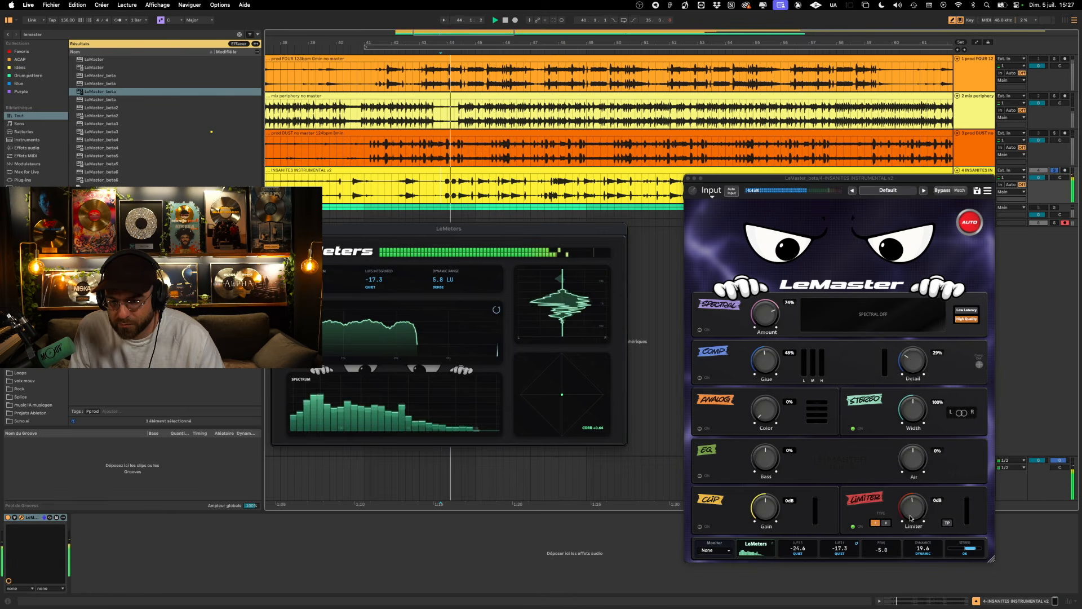
pyautogui.scroll(-1, 910, 472)
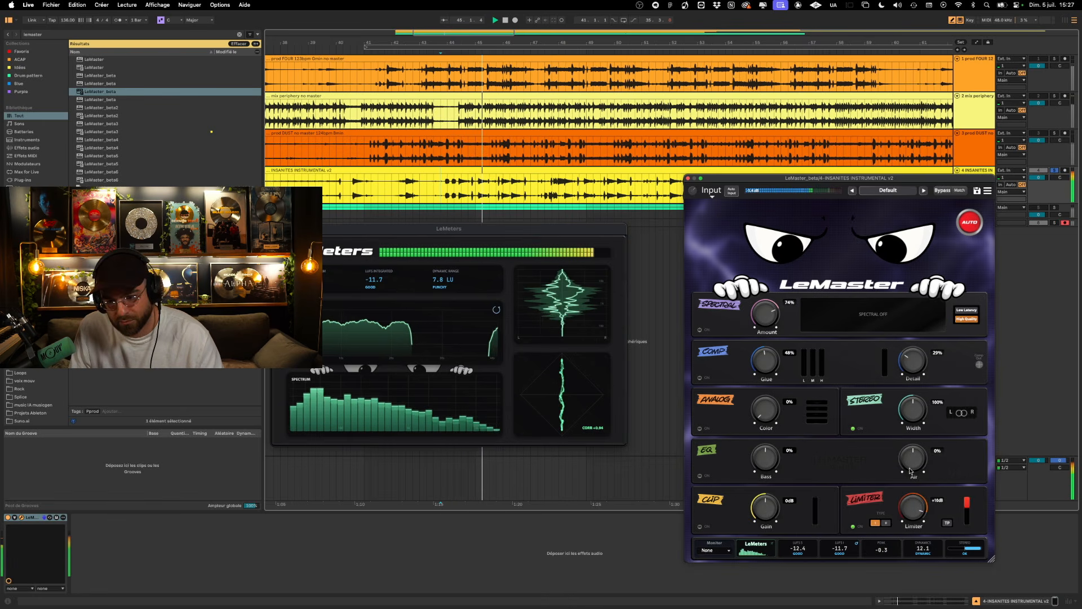
pyautogui.moveTo(923, 520); pyautogui.dragTo(925, 515)
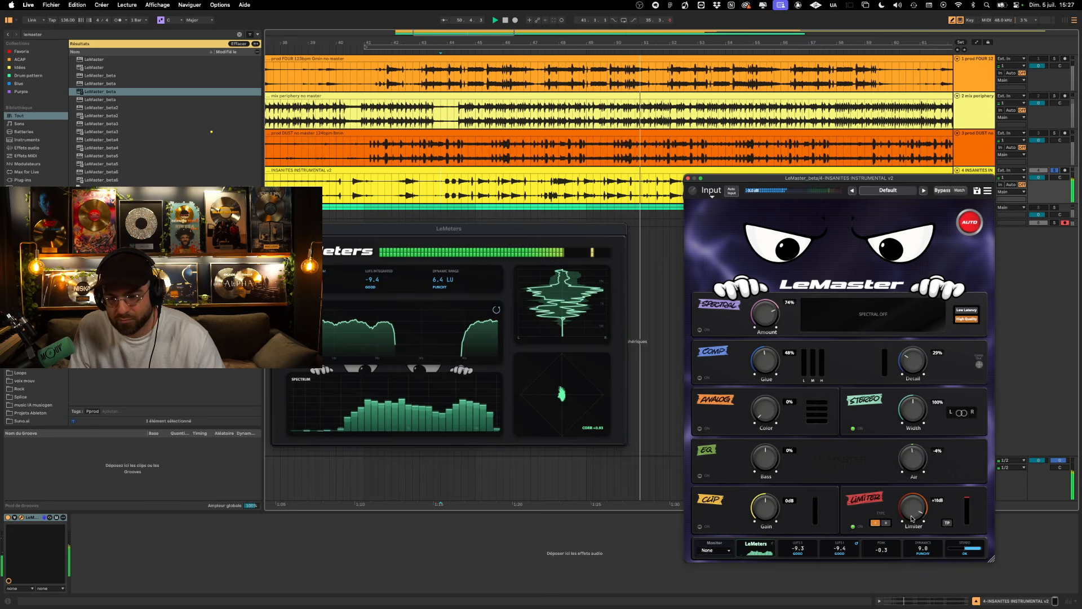
pyautogui.moveTo(912, 519); pyautogui.dragTo(913, 514)
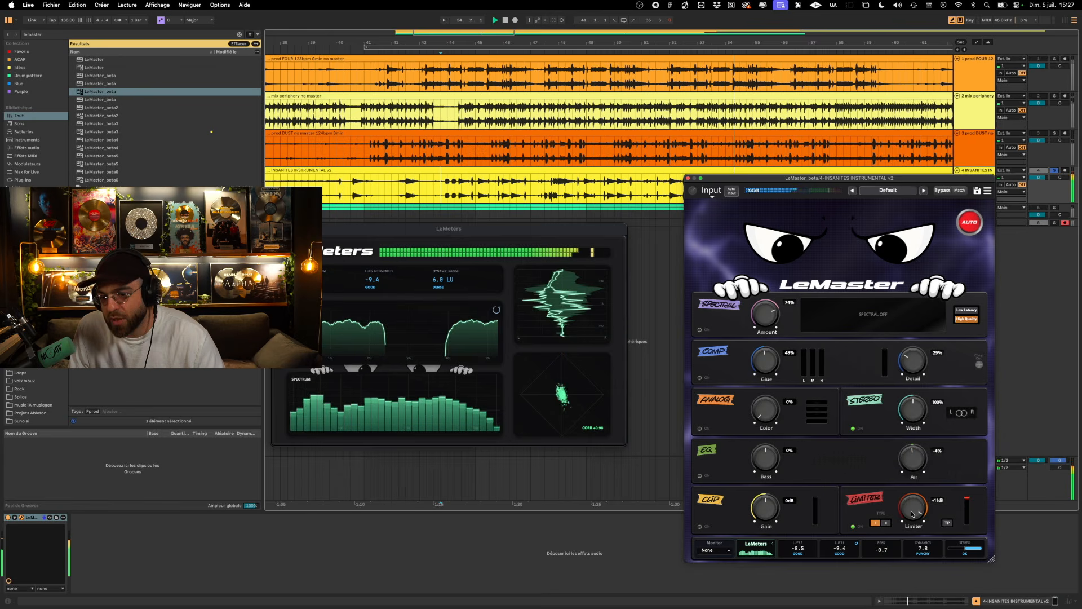
pyautogui.press('space')
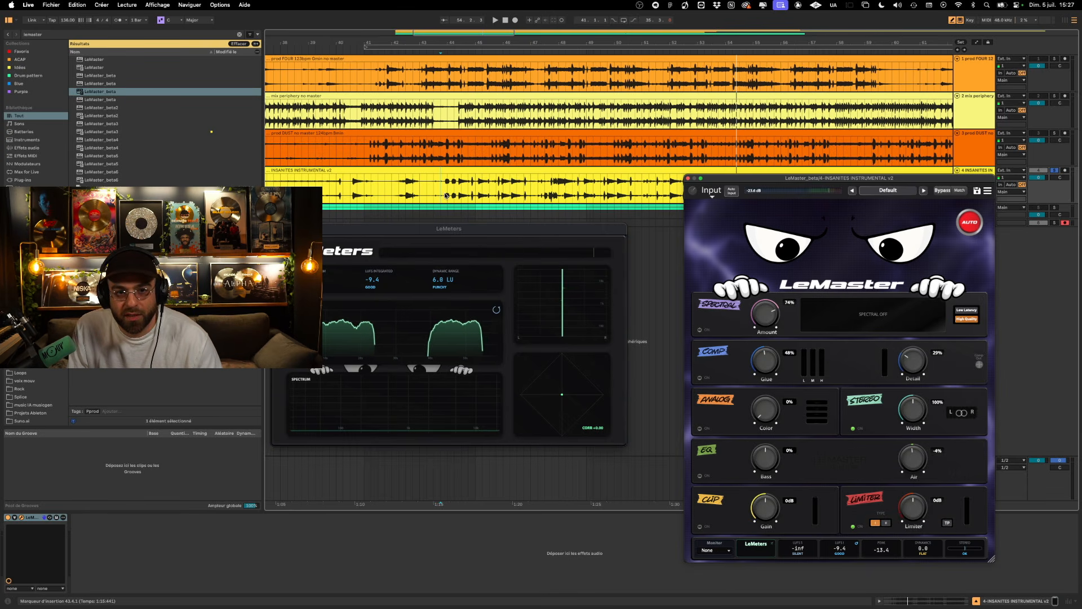
# - Remove LeMaster from the INSANITES INSTRUMENTAL track and load LeMaster_beta onto the mix periphery no master track
pyautogui.scroll(-5, 444, 190)
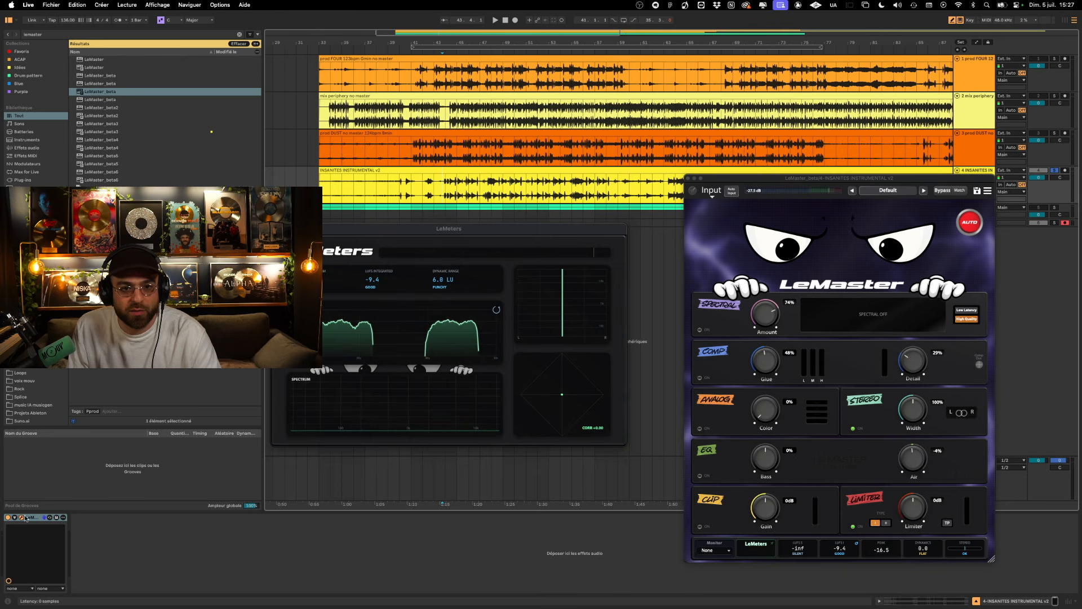
pyautogui.click(436, 206)
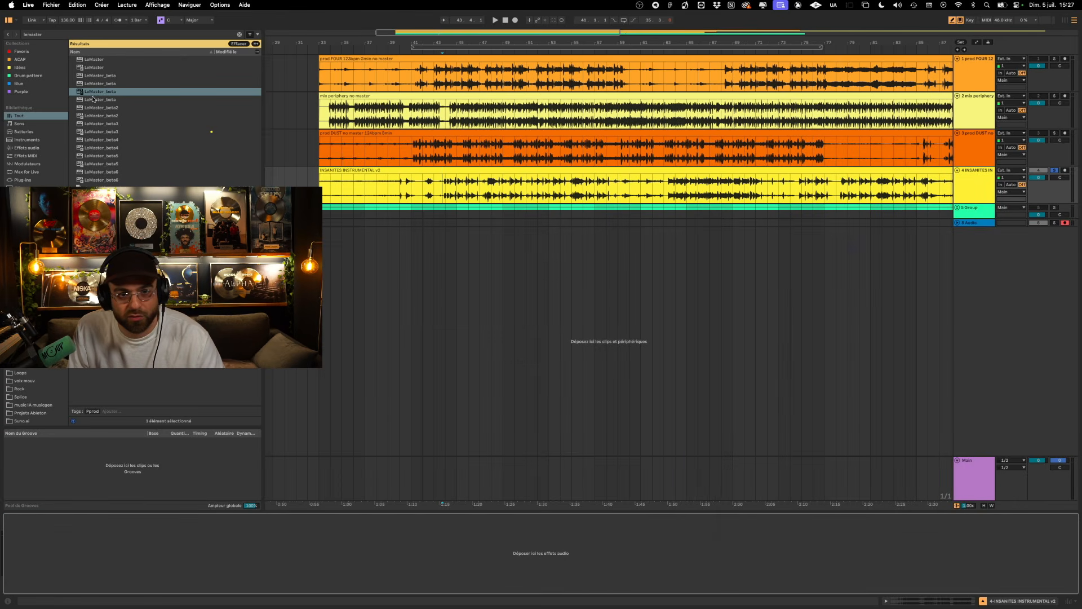
pyautogui.moveTo(92, 98); pyautogui.dragTo(446, 115)
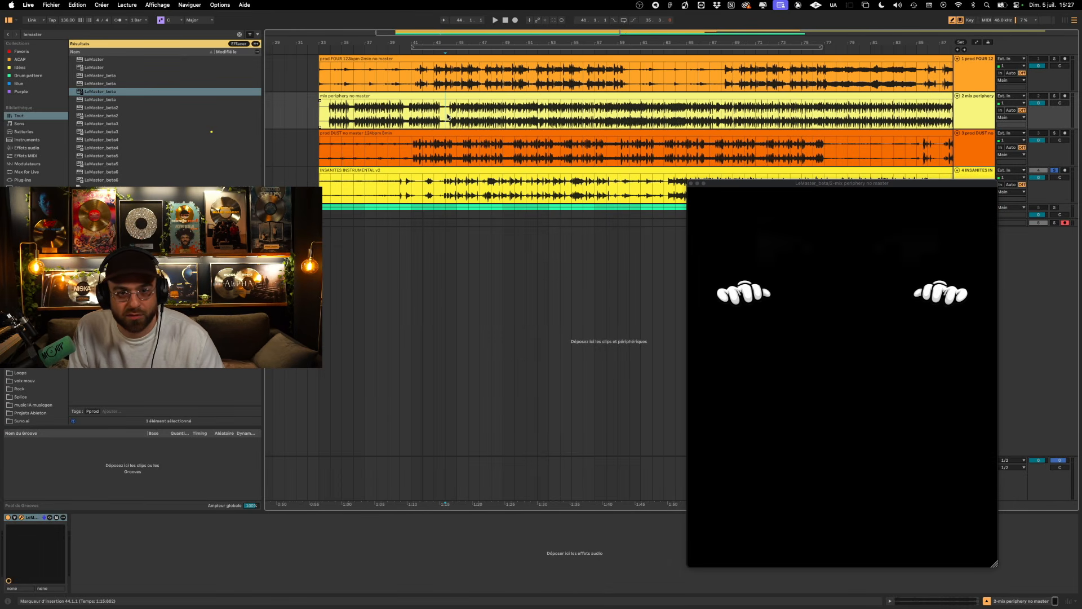
pyautogui.moveTo(745, 190); pyautogui.dragTo(479, 204)
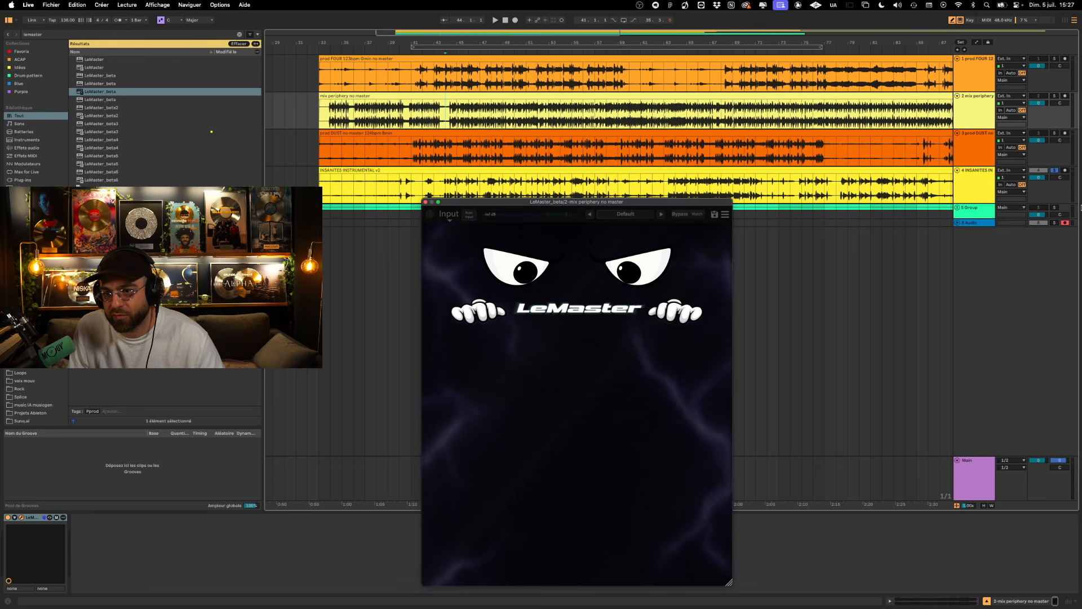
# - Solo the mix periphery track, run LeMaster's Automatic mastering analysis during playback and apply its result
pyautogui.click(1055, 96)
pyautogui.moveTo(617, 208); pyautogui.dragTo(792, 115)
pyautogui.click(812, 262)
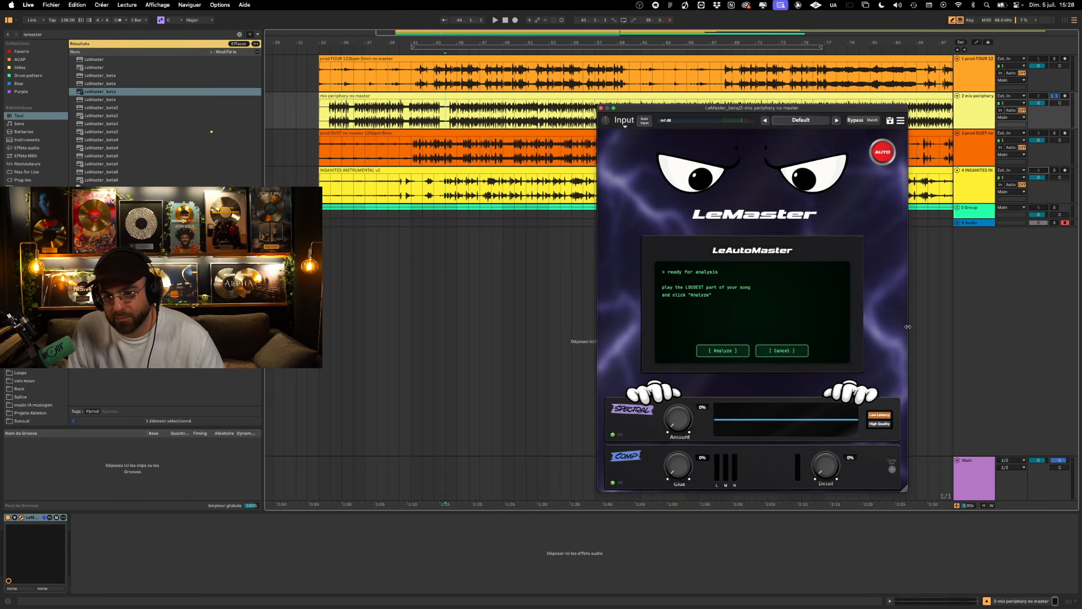
pyautogui.press('space')
pyautogui.click(731, 352)
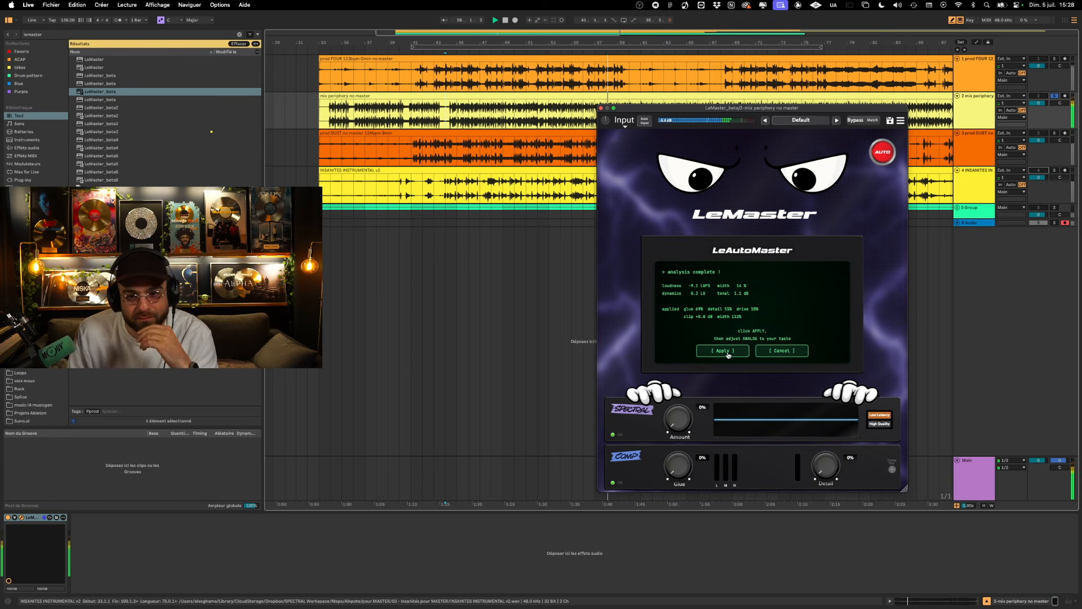
pyautogui.click(725, 351)
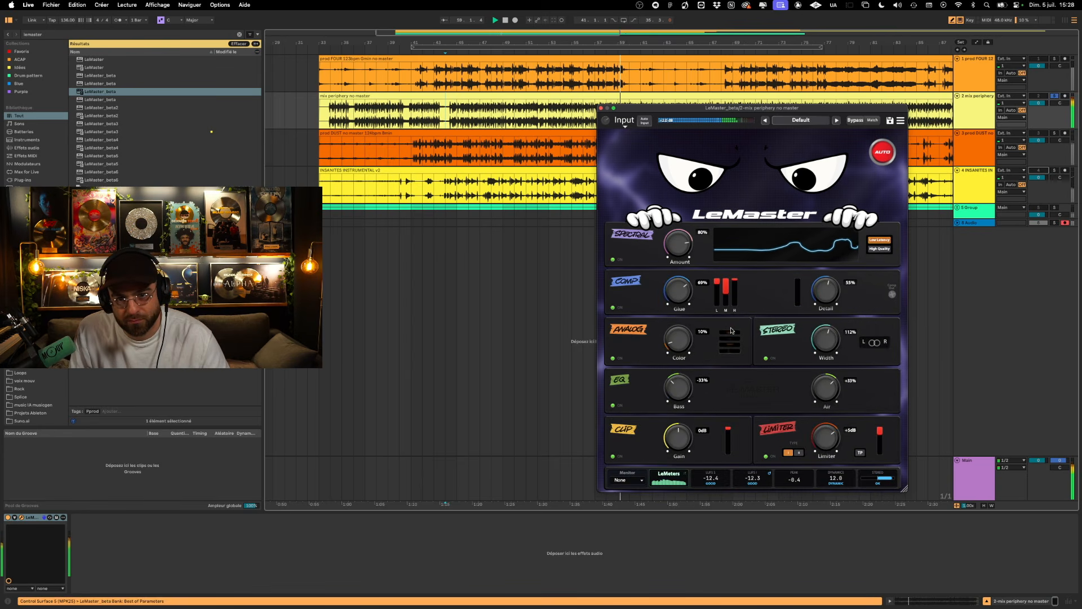
# - Replay the mix periphery track from near its start, lower its track volume and set the Analog Color to 40%
pyautogui.moveTo(662, 112); pyautogui.dragTo(684, 174)
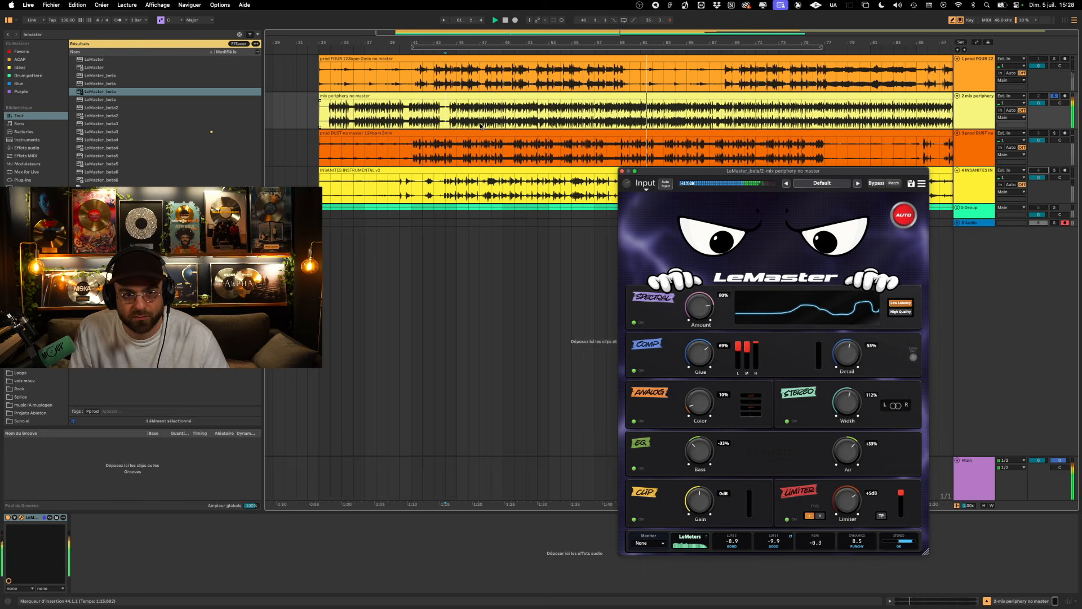
pyautogui.click(354, 113)
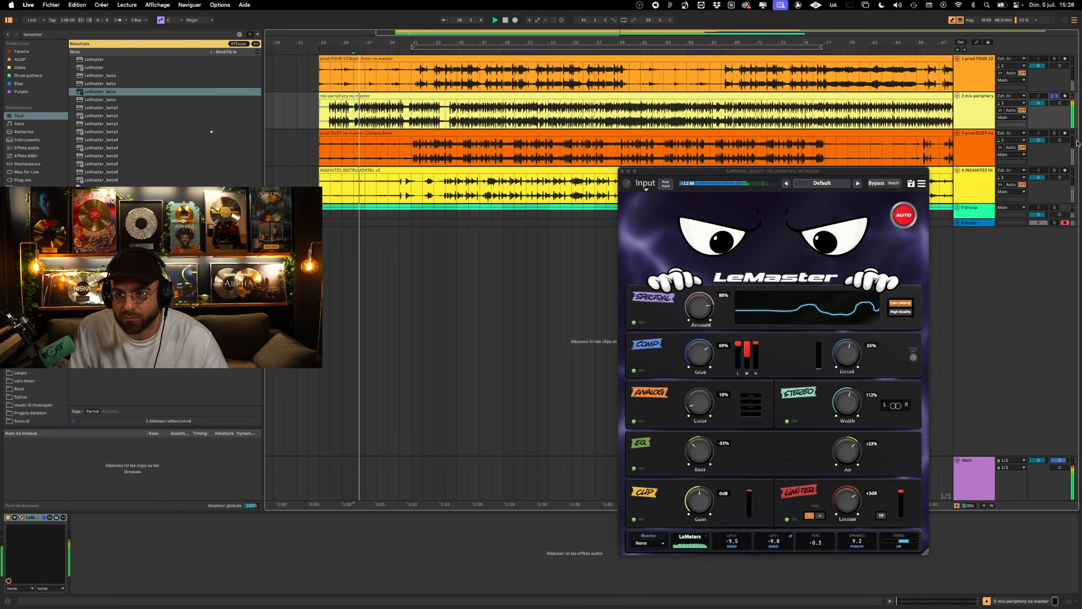
pyautogui.moveTo(1041, 103); pyautogui.dragTo(1040, 116)
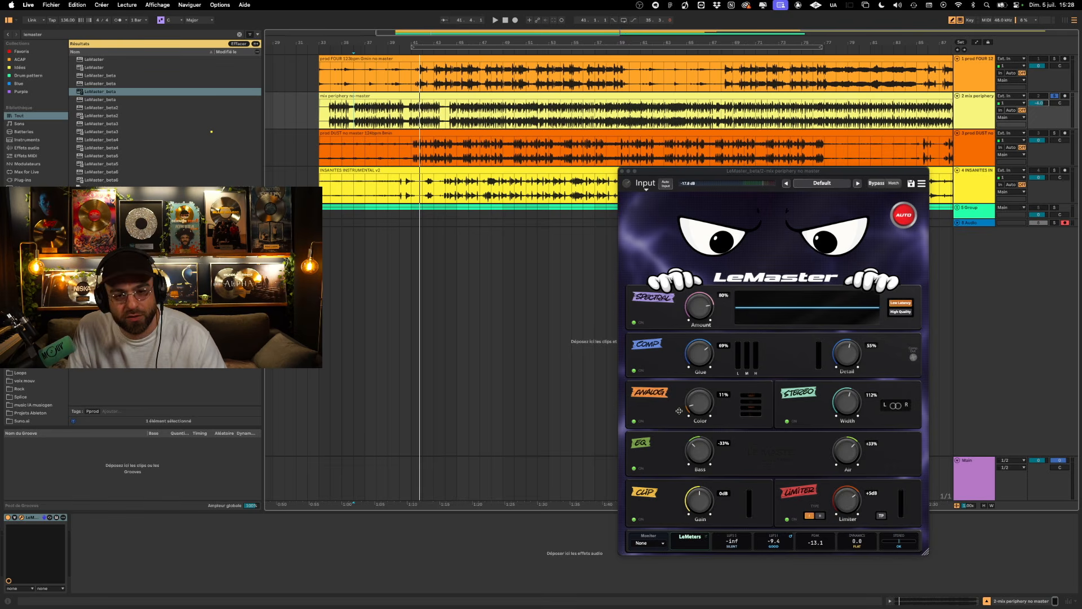
pyautogui.press('space')
pyautogui.moveTo(702, 401); pyautogui.dragTo(700, 376)
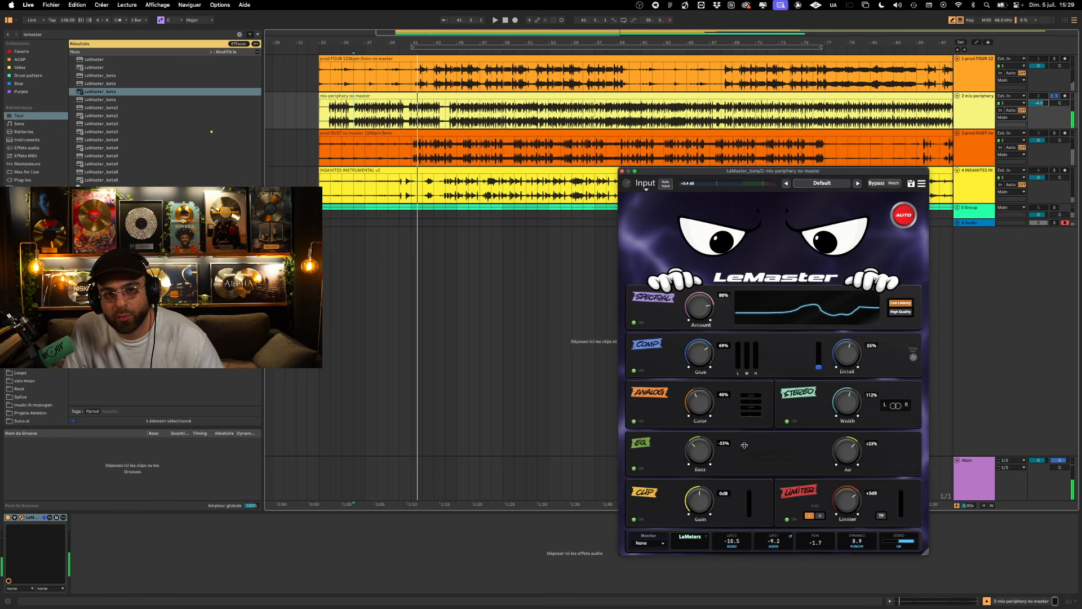
# - Play the mix periphery track from bar 45, setting the Limiter to +7 dB and the Clip Gain to +1 dB
pyautogui.click(456, 118)
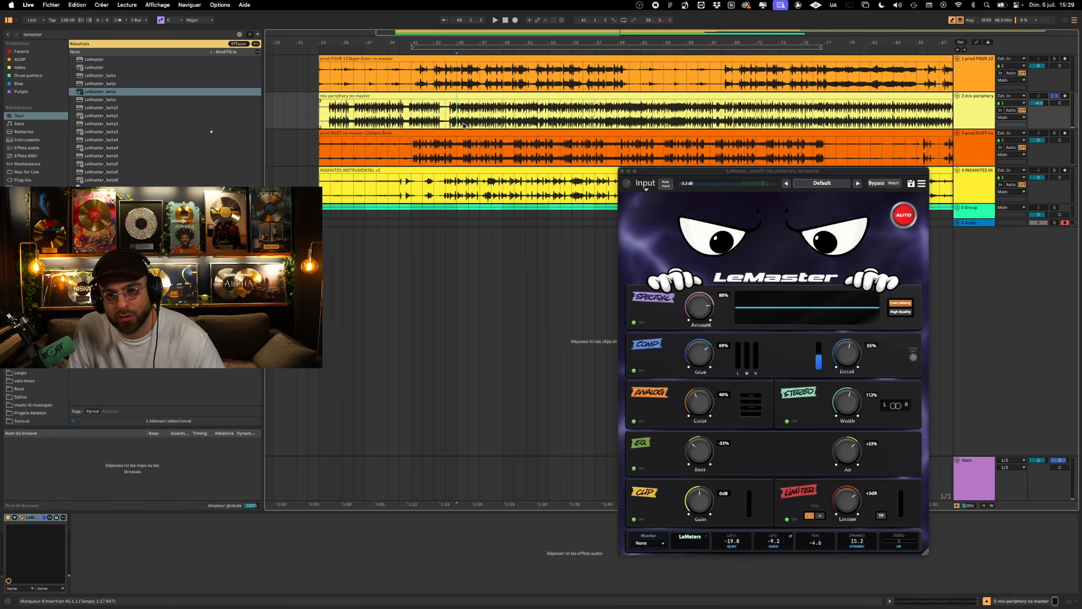
pyautogui.moveTo(750, 171); pyautogui.dragTo(736, 106)
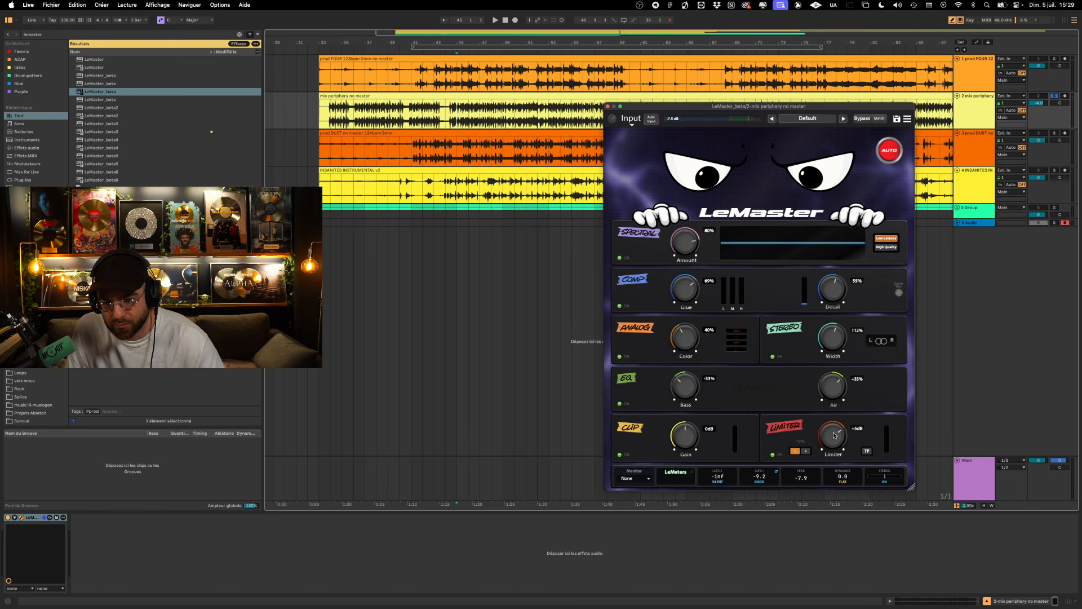
pyautogui.press('space')
pyautogui.moveTo(834, 435); pyautogui.dragTo(834, 425)
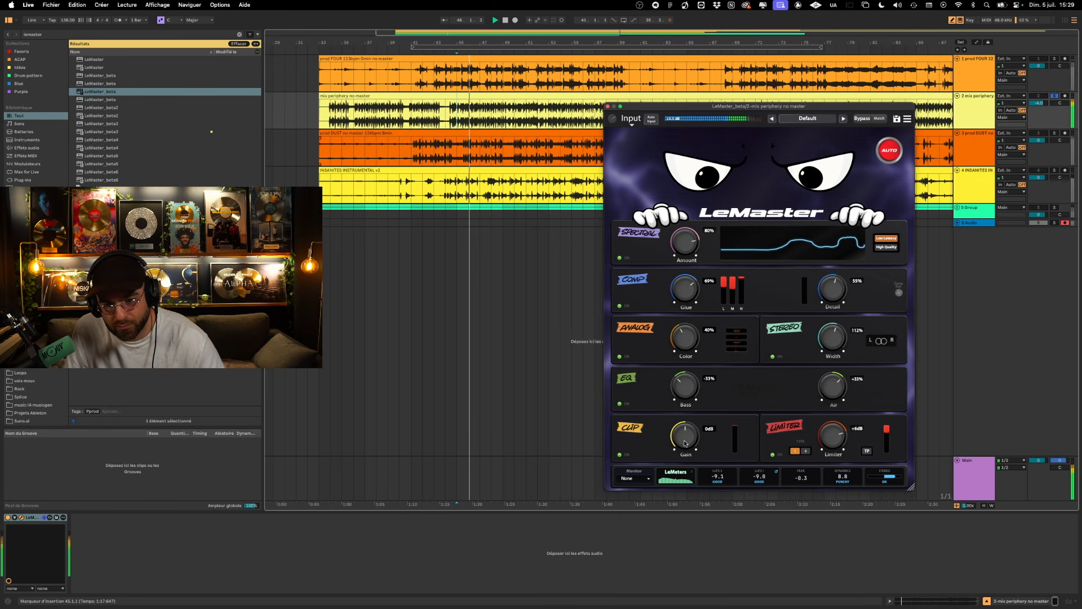
pyautogui.moveTo(685, 444); pyautogui.dragTo(685, 436)
pyautogui.moveTo(837, 445); pyautogui.dragTo(833, 438)
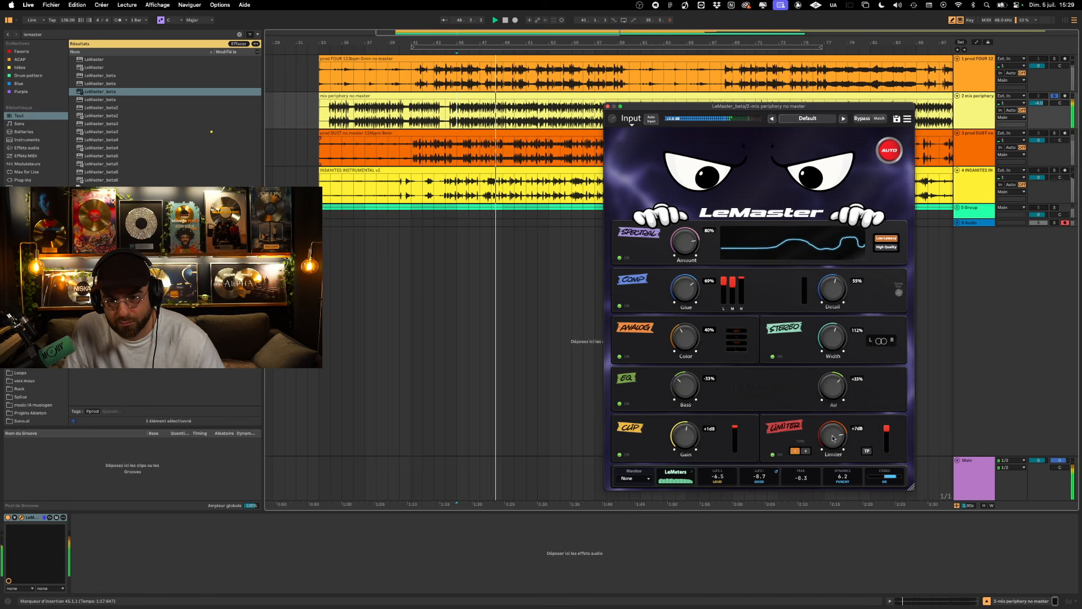
# - Set Comp Glue to 57%, Spectral Amount to 85% and Limiter to +3 dB, and reset the integrated loudness reading
pyautogui.moveTo(684, 291); pyautogui.dragTo(682, 302)
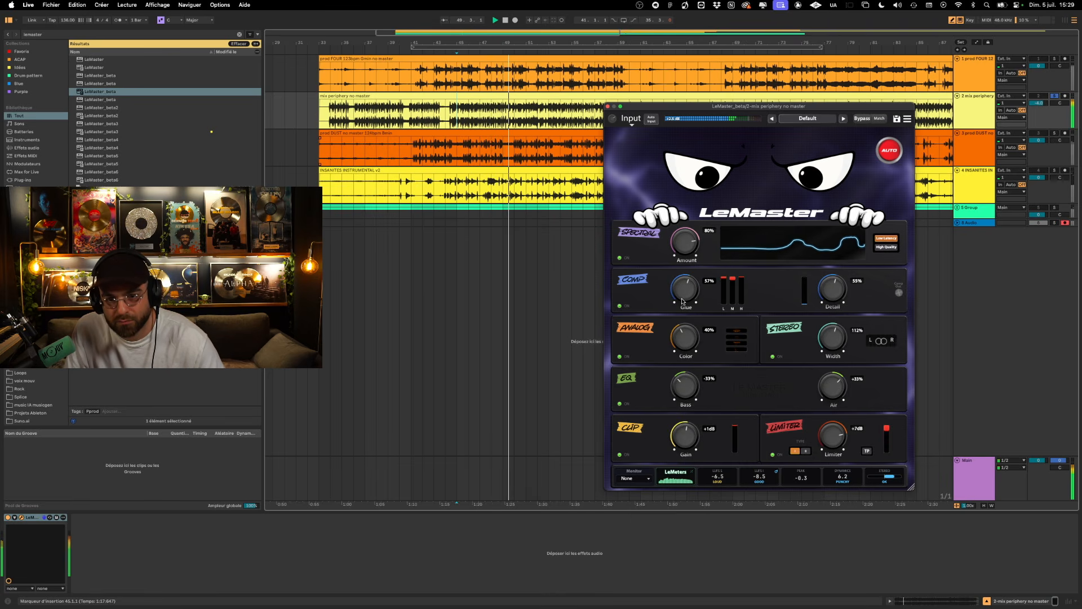
pyautogui.moveTo(683, 240); pyautogui.dragTo(682, 237)
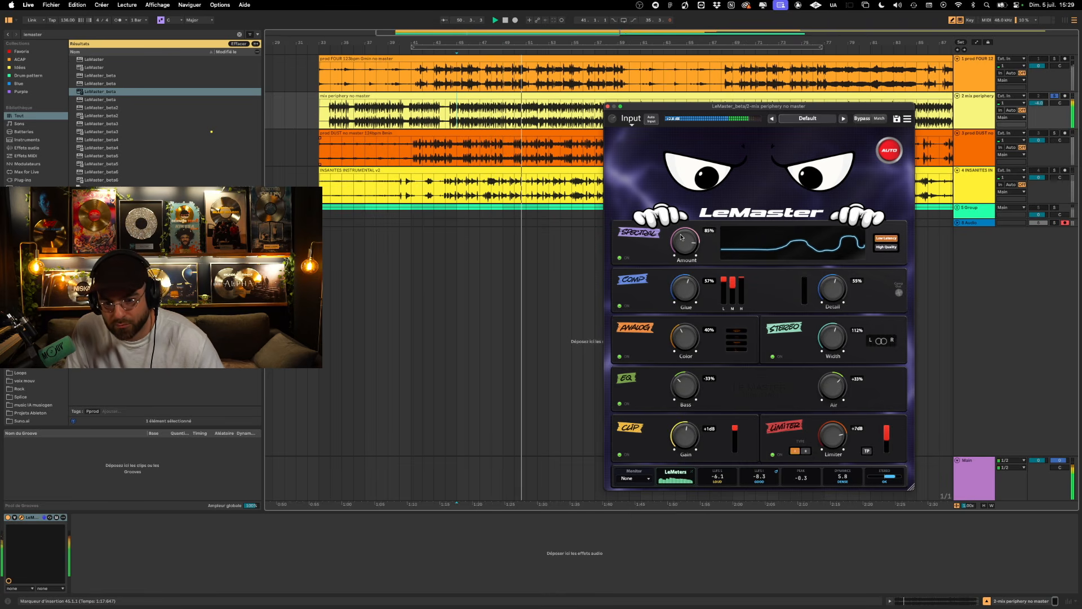
pyautogui.click(763, 483)
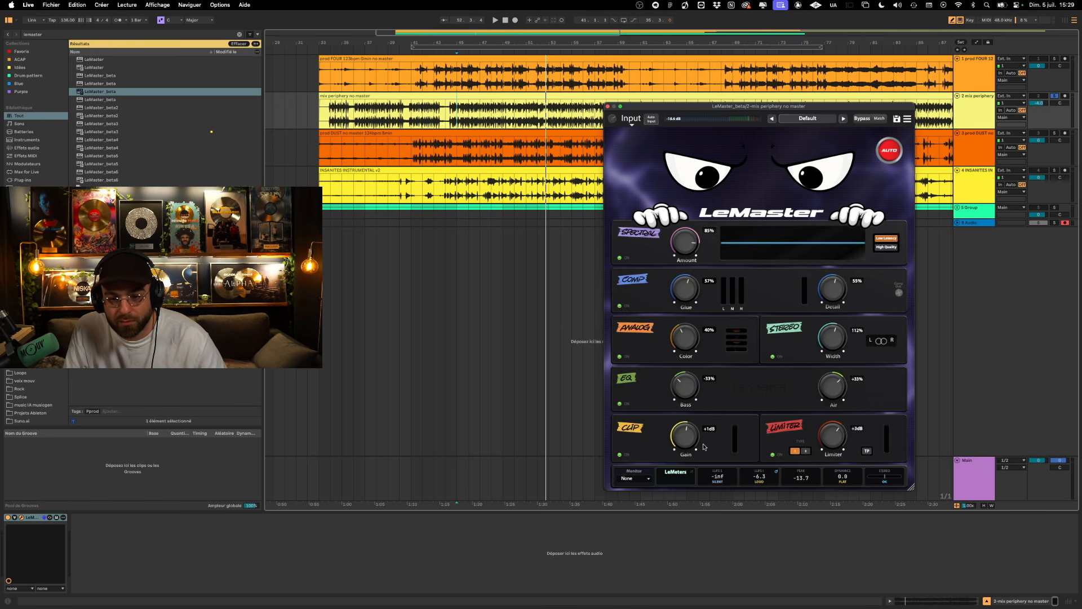
# - Replay the mix with Clip Gain at 0 dB and Comp Glue at 0%, checking it in LeMeters, then stop and close LeMeters
pyautogui.press('space')
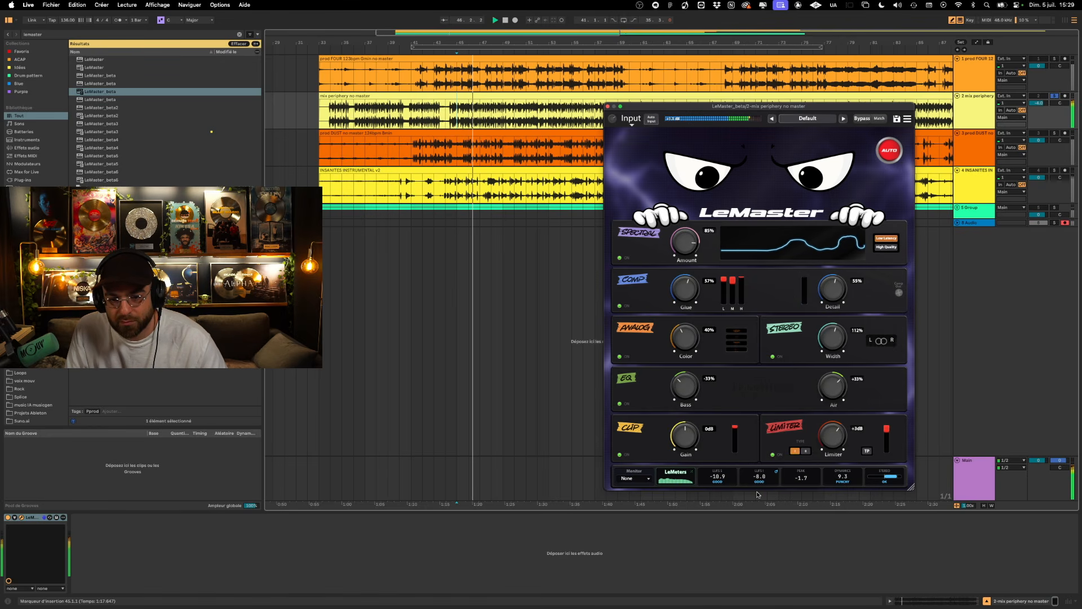
pyautogui.click(692, 480)
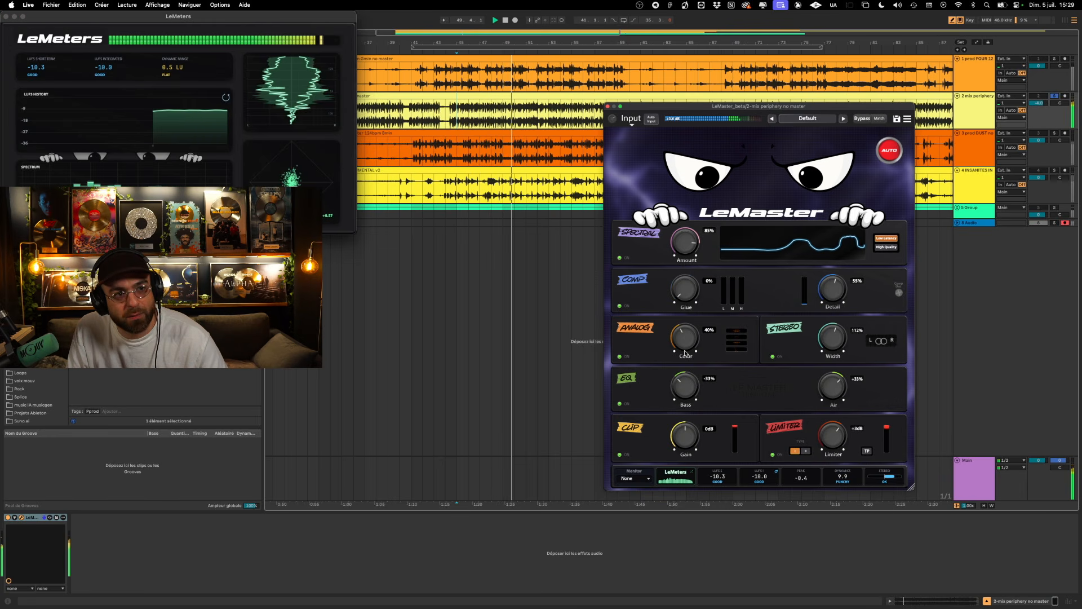
pyautogui.press('space')
pyautogui.click(6, 16)
pyautogui.moveTo(755, 108); pyautogui.dragTo(747, 134)
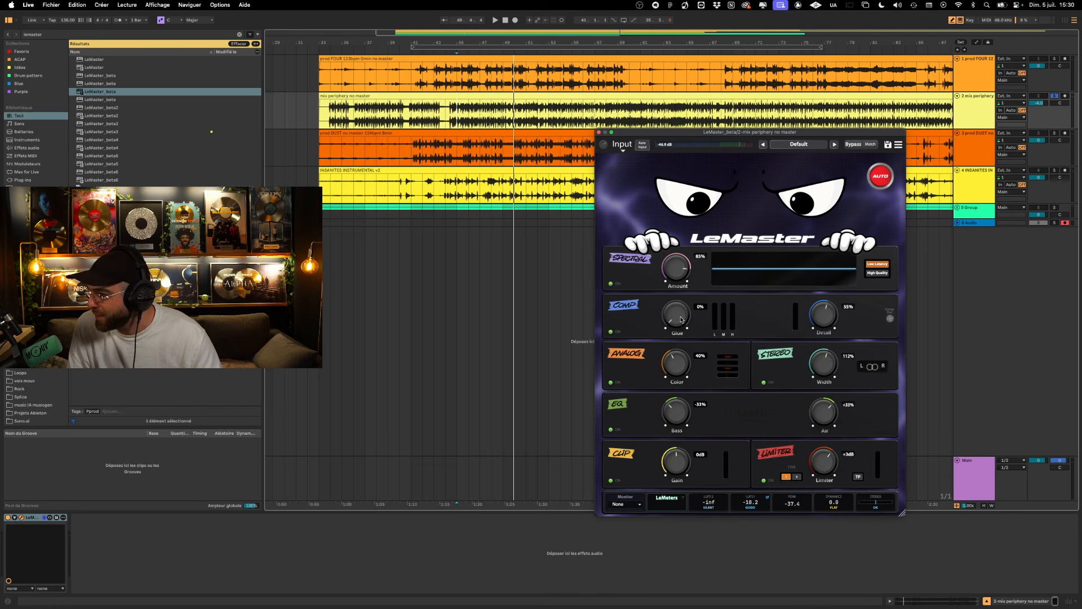
# - Raise Comp Glue to 89% during playback, compare with the Comp module switched off and on, and stop playback
pyautogui.press('space')
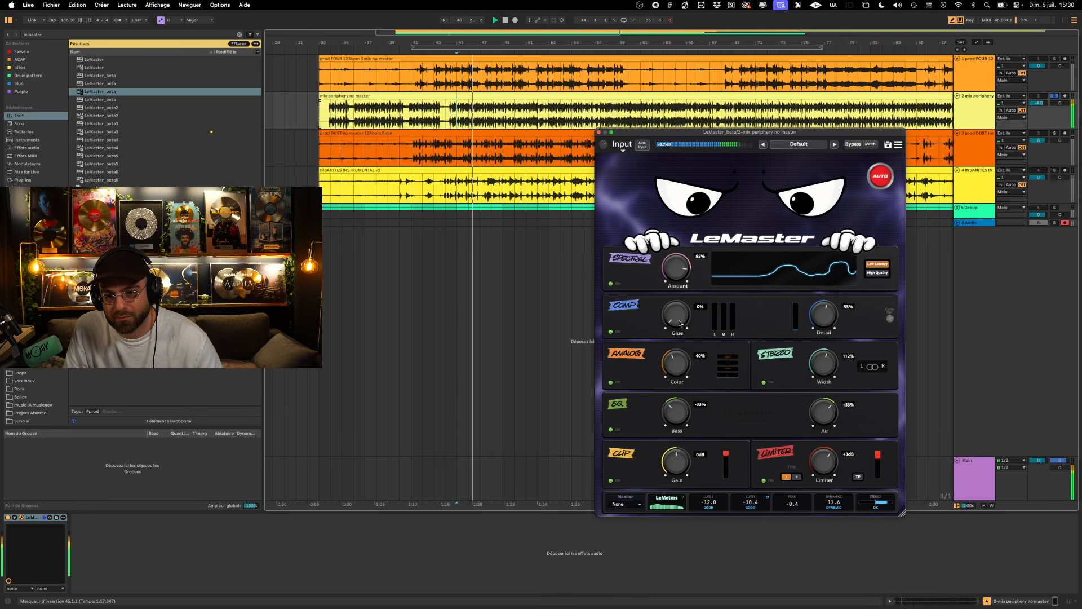
pyautogui.moveTo(682, 324); pyautogui.dragTo(687, 238)
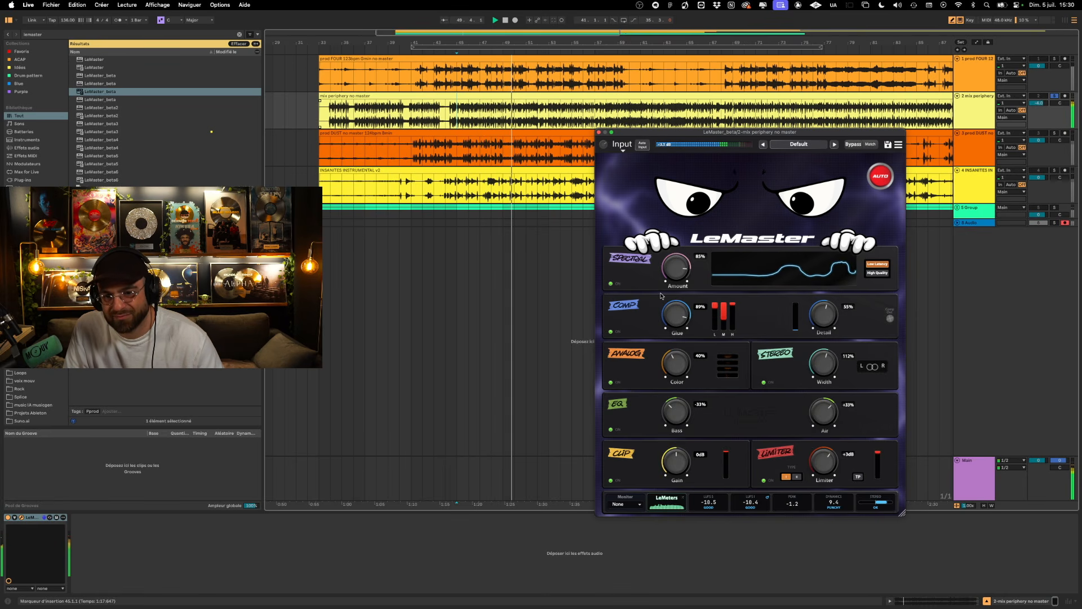
pyautogui.click(611, 333)
pyautogui.click(610, 333)
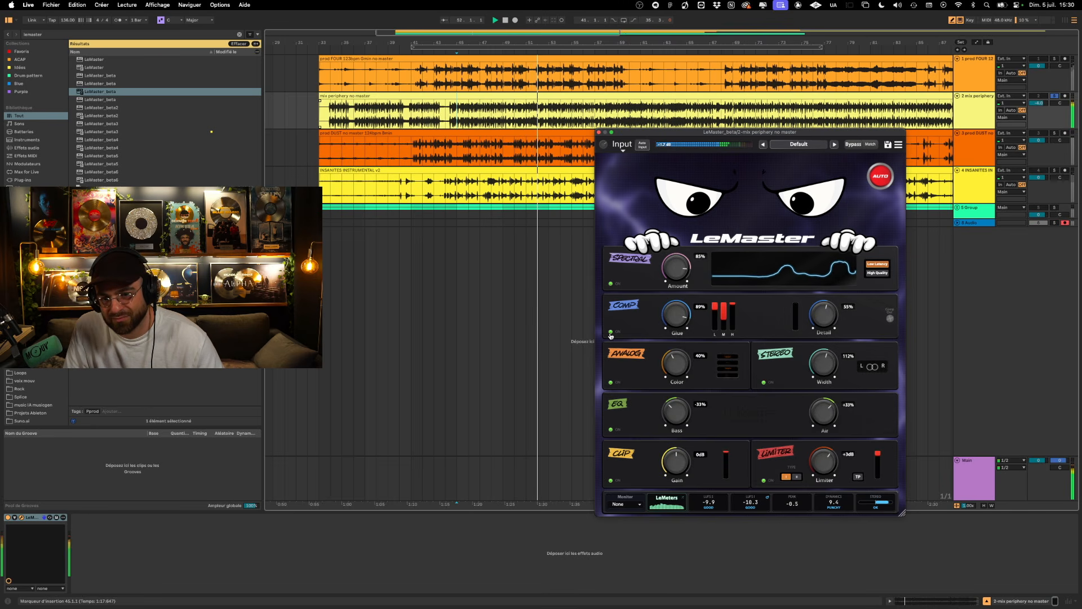
pyautogui.press('space')
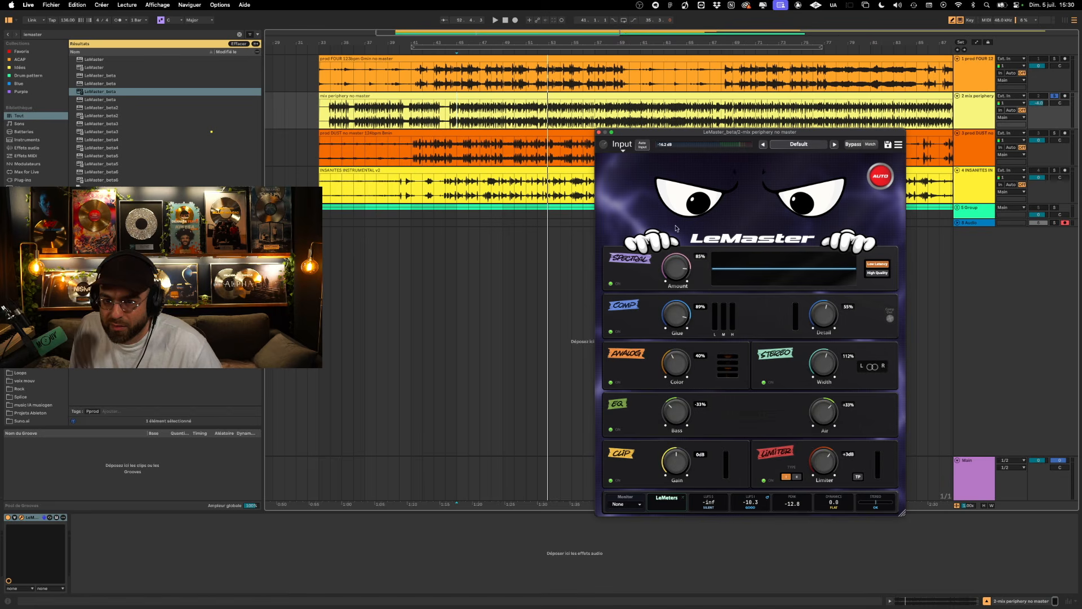
# - Reset all LeMaster modules to their default settings and move its window clear of the track lanes
pyautogui.click(899, 145)
pyautogui.click(916, 195)
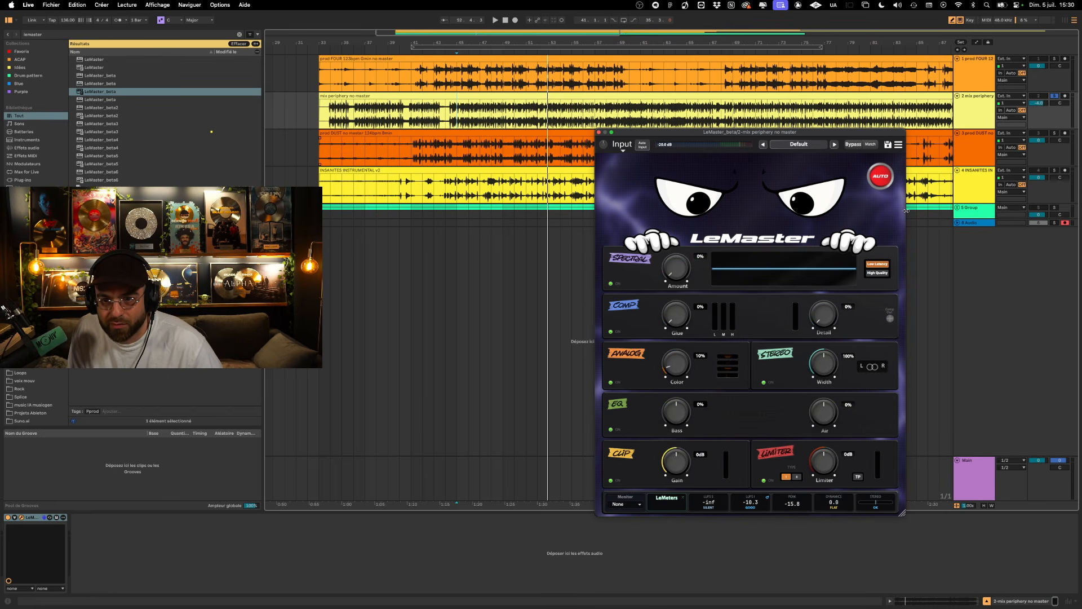
pyautogui.moveTo(823, 137); pyautogui.dragTo(833, 257)
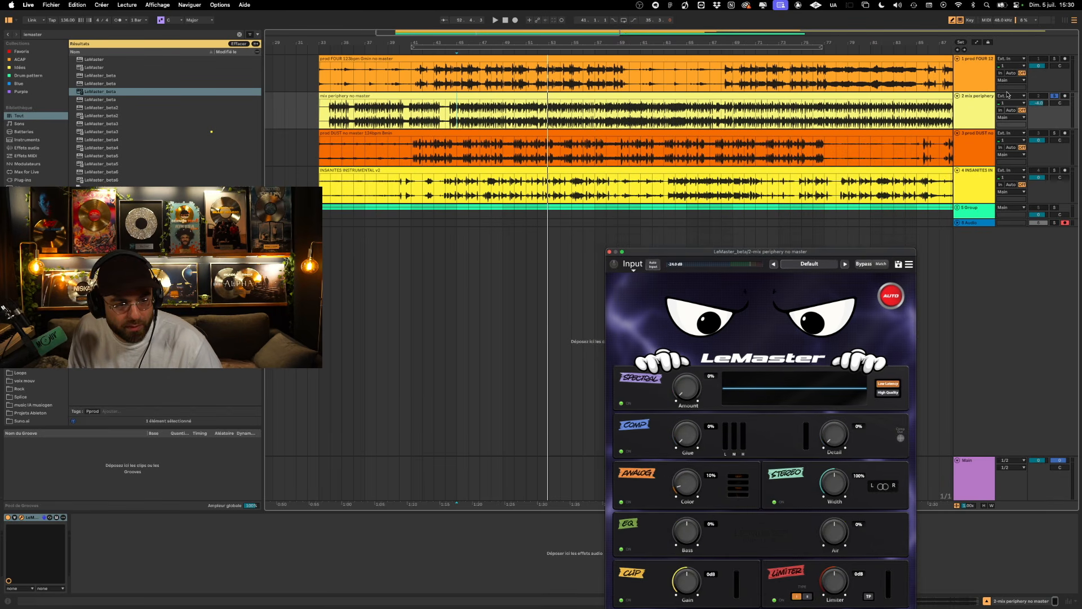
# - Move LeMaster from the mix periphery track to the Group track, then solo and unfold the Group
pyautogui.click(32, 521)
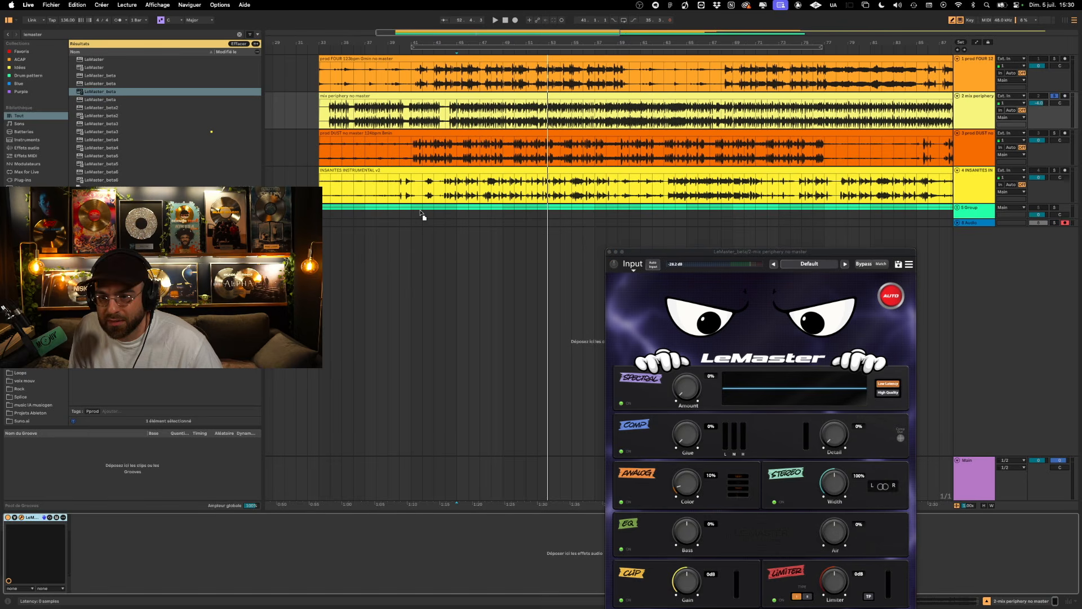
pyautogui.click(416, 210)
pyautogui.click(1055, 207)
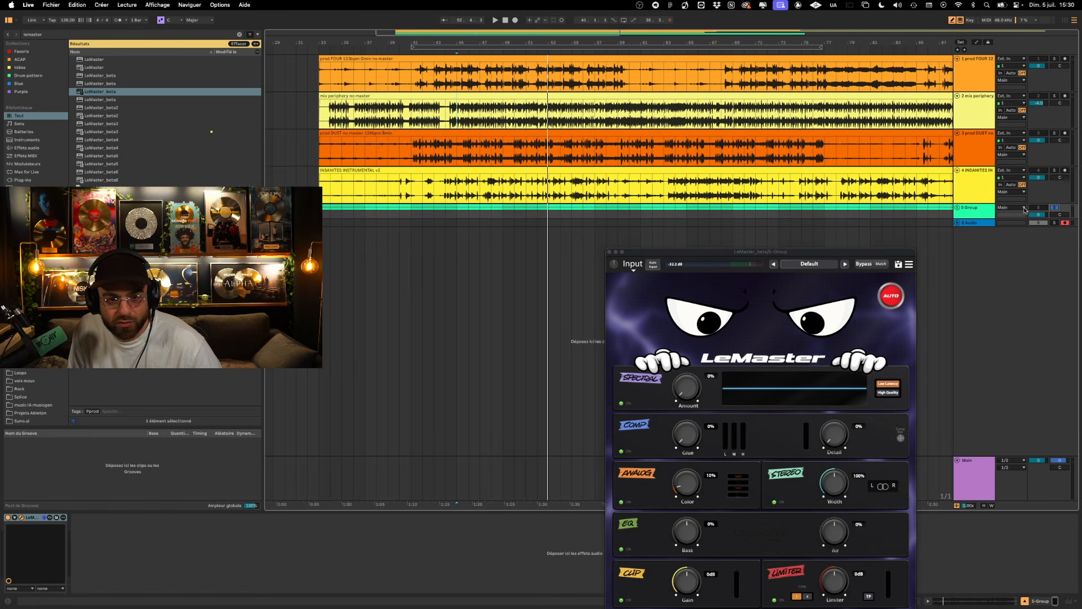
pyautogui.click(956, 209)
pyautogui.moveTo(659, 252); pyautogui.dragTo(661, 79)
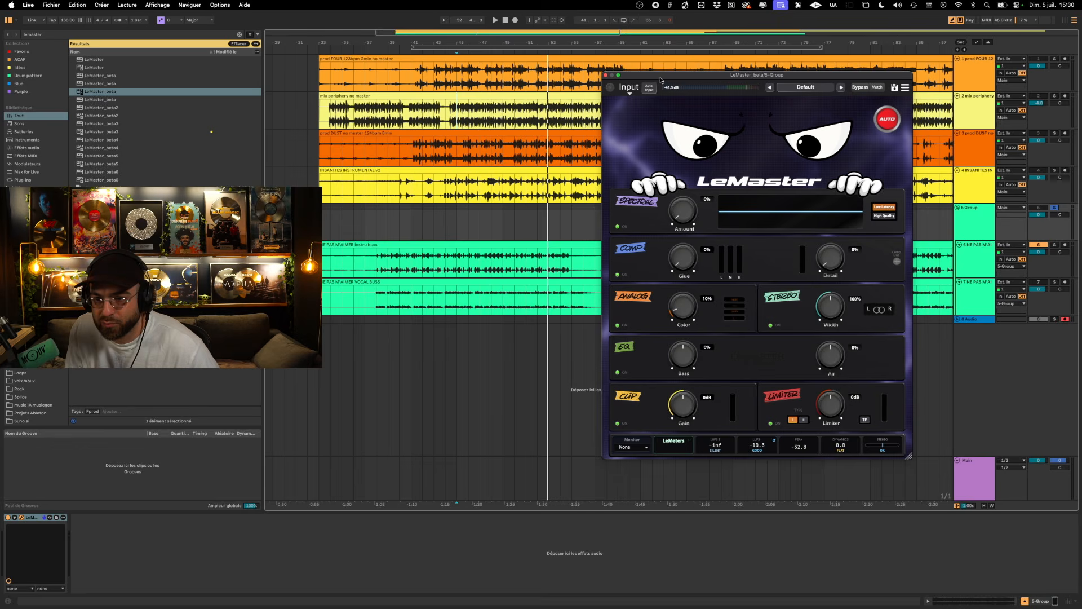
# - Activate the NE PAS M'AIMER VOCAL BUSS track and switch LeMaster's Spectral module to High Quality, shifting the plug-in window aside
pyautogui.click(1035, 283)
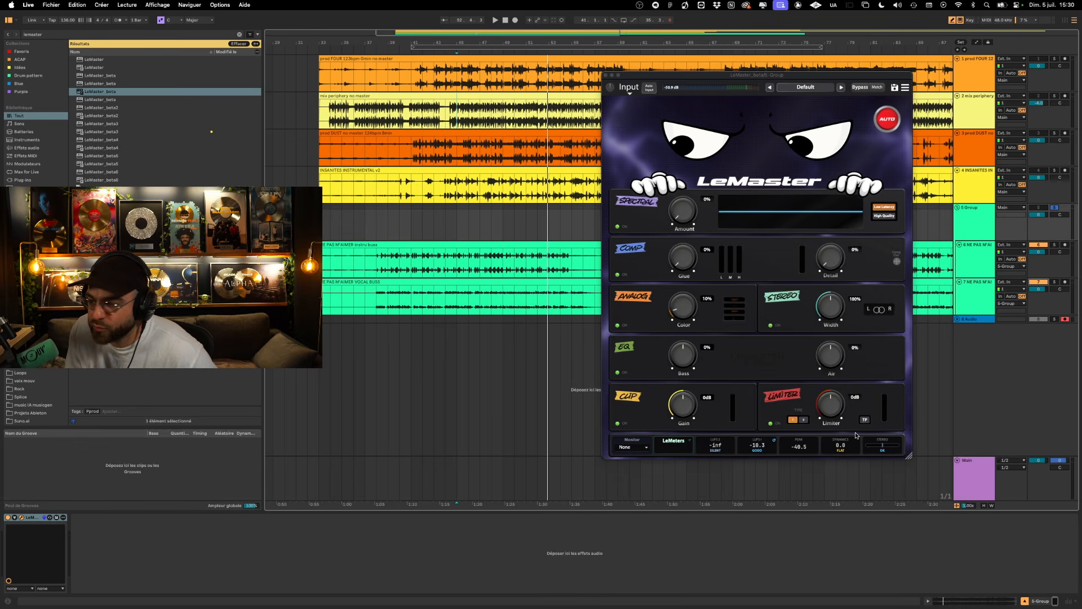
pyautogui.click(856, 435)
pyautogui.moveTo(842, 451)
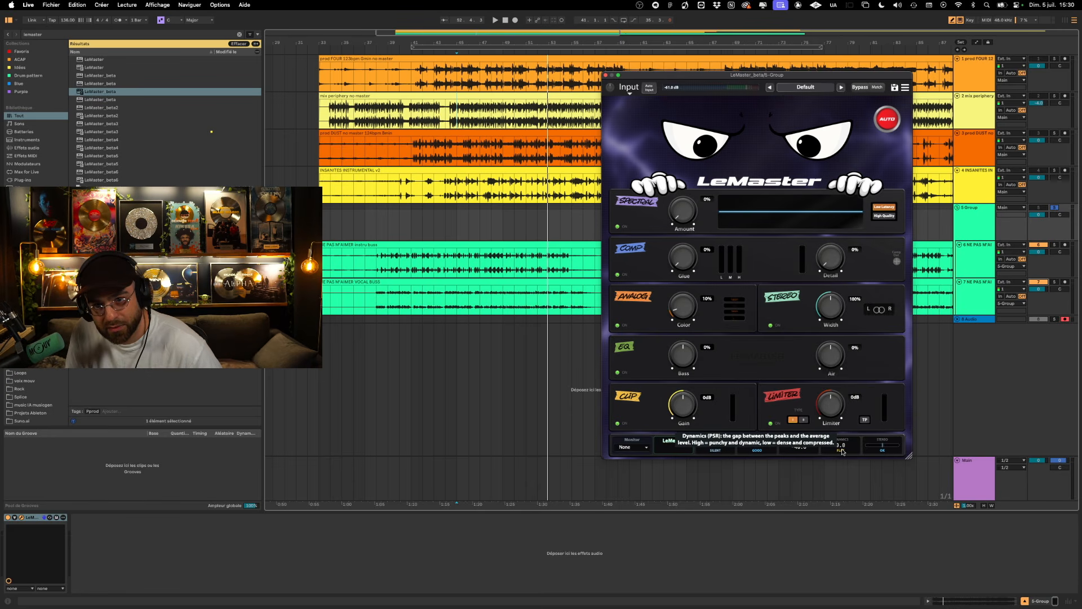
pyautogui.moveTo(738, 80); pyautogui.dragTo(782, 114)
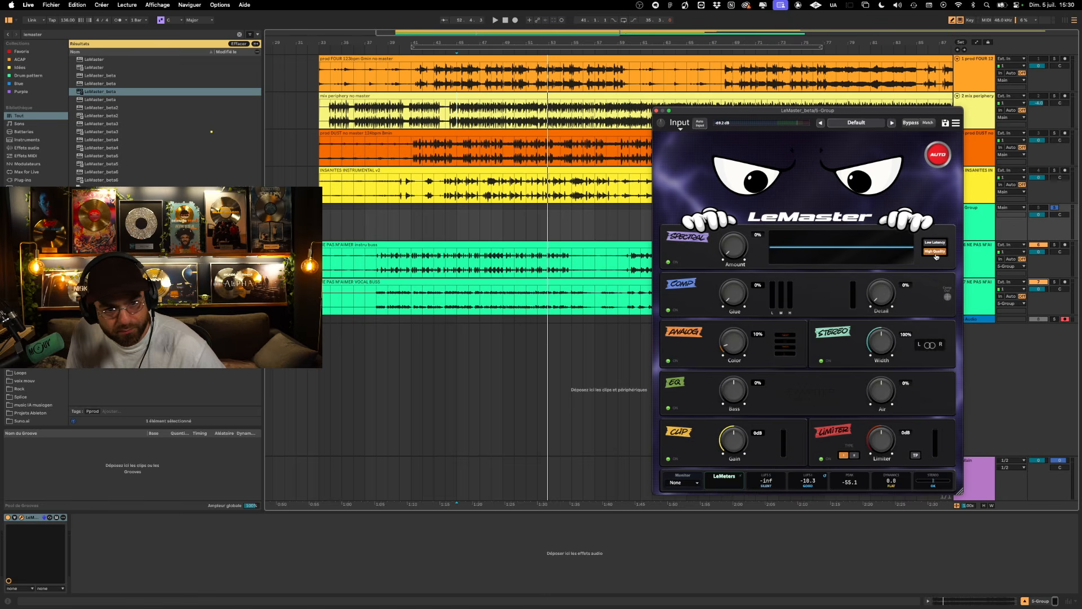
# - Play the Group from where the instrumental gets louder and raise LeMaster's Spectral Amount to 44%
pyautogui.click(377, 261)
pyautogui.press('space')
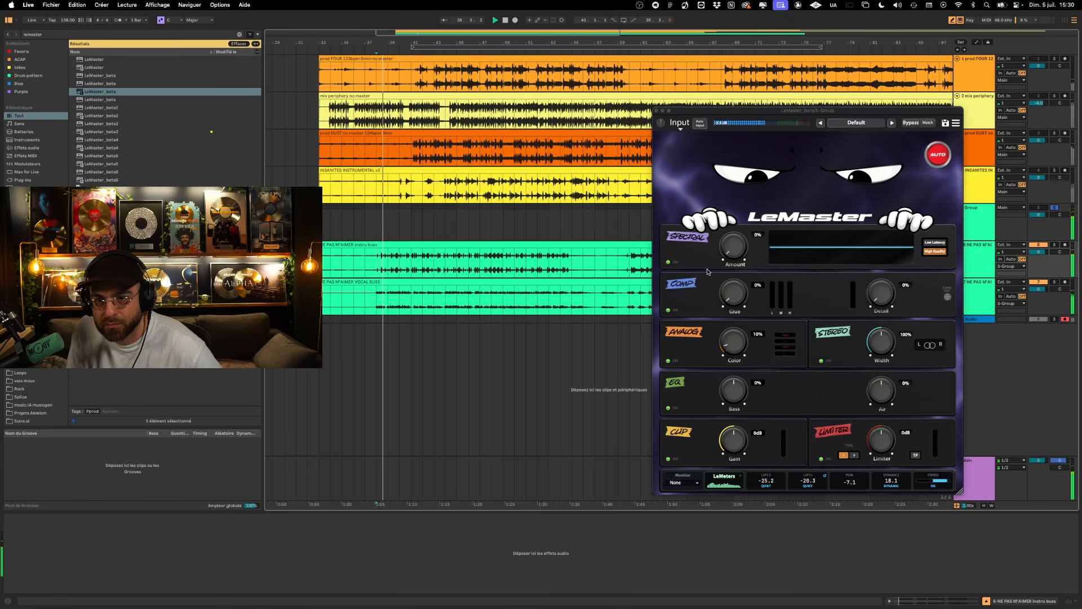
pyautogui.moveTo(833, 111); pyautogui.dragTo(803, 104)
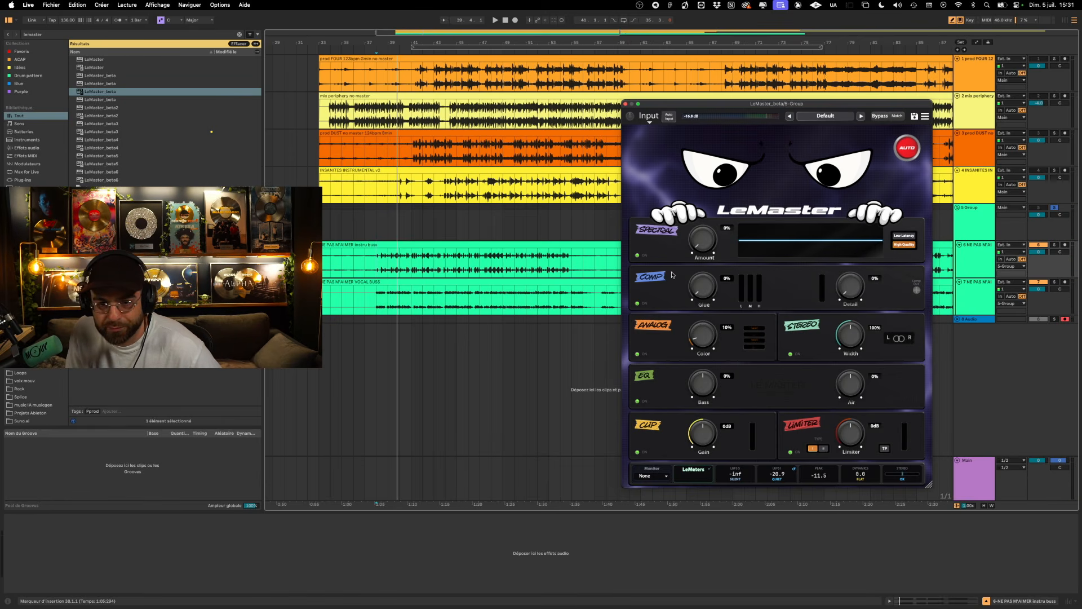
pyautogui.press('space')
pyautogui.moveTo(703, 242); pyautogui.dragTo(703, 206)
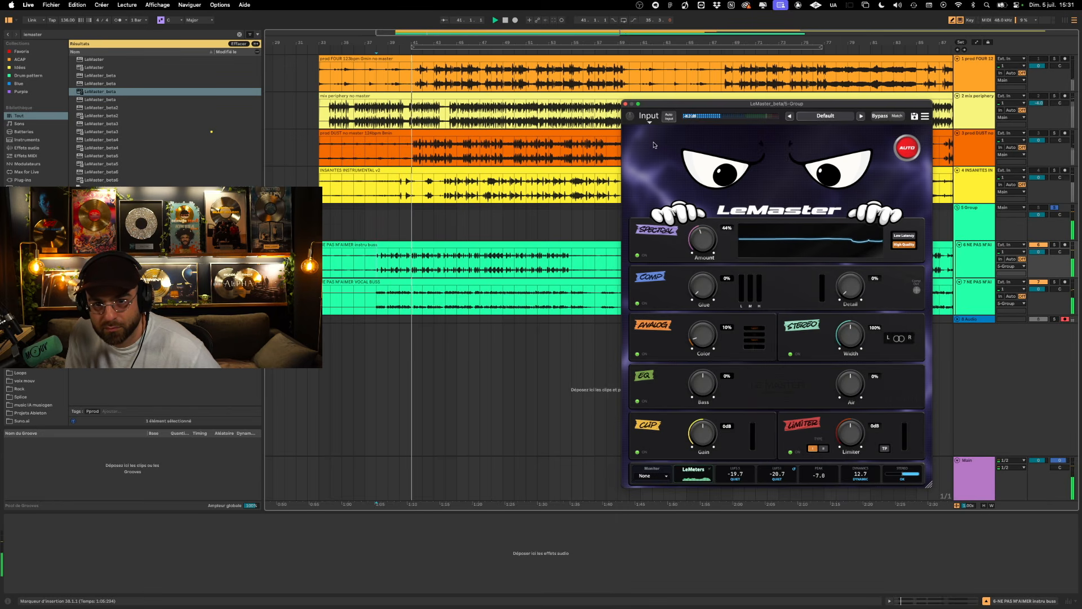
pyautogui.moveTo(631, 117); pyautogui.dragTo(633, 105)
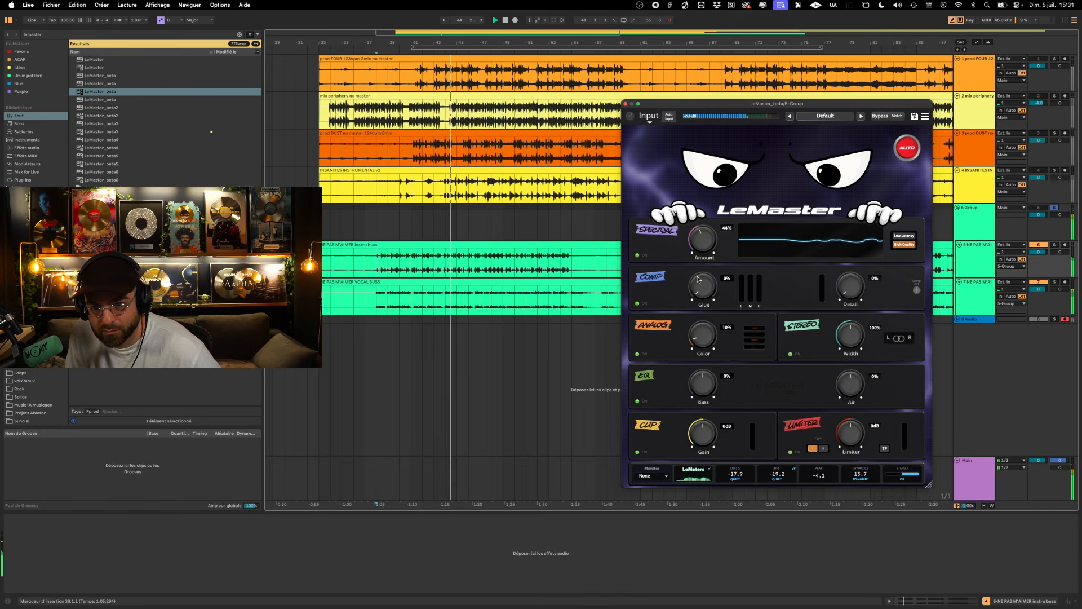
# - Set the Comp module's Glue to 43% and its Detail to 46% while the Group plays
pyautogui.moveTo(703, 286); pyautogui.dragTo(693, 242)
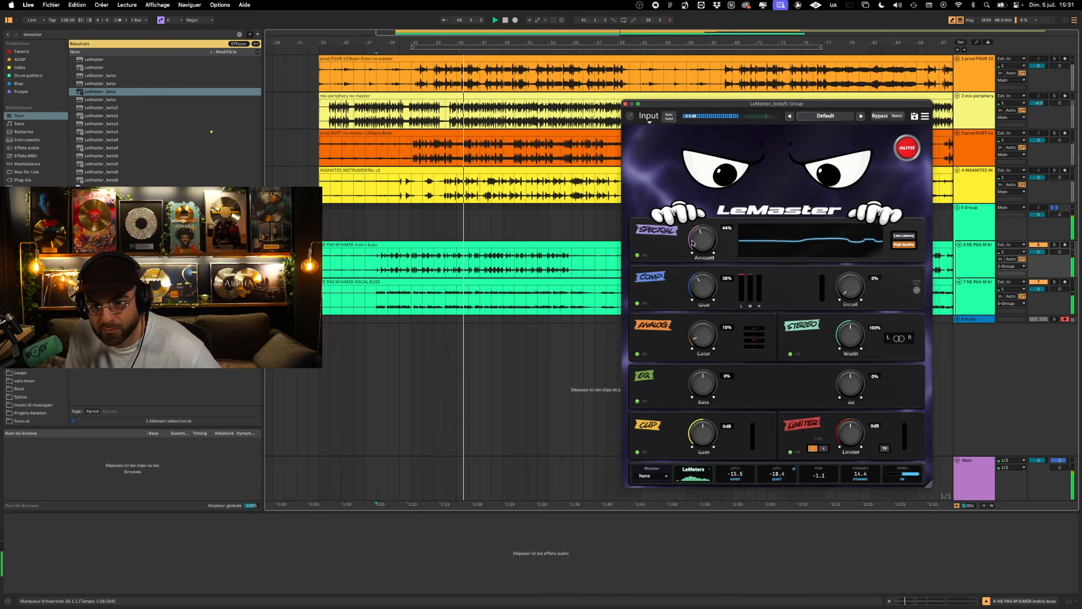
pyautogui.moveTo(710, 292); pyautogui.dragTo(711, 283)
pyautogui.moveTo(850, 288); pyautogui.dragTo(850, 246)
# - Set EQ Air to +41%, Analog Color to 24% and Stereo Width to 123%
pyautogui.moveTo(852, 398); pyautogui.dragTo(852, 377)
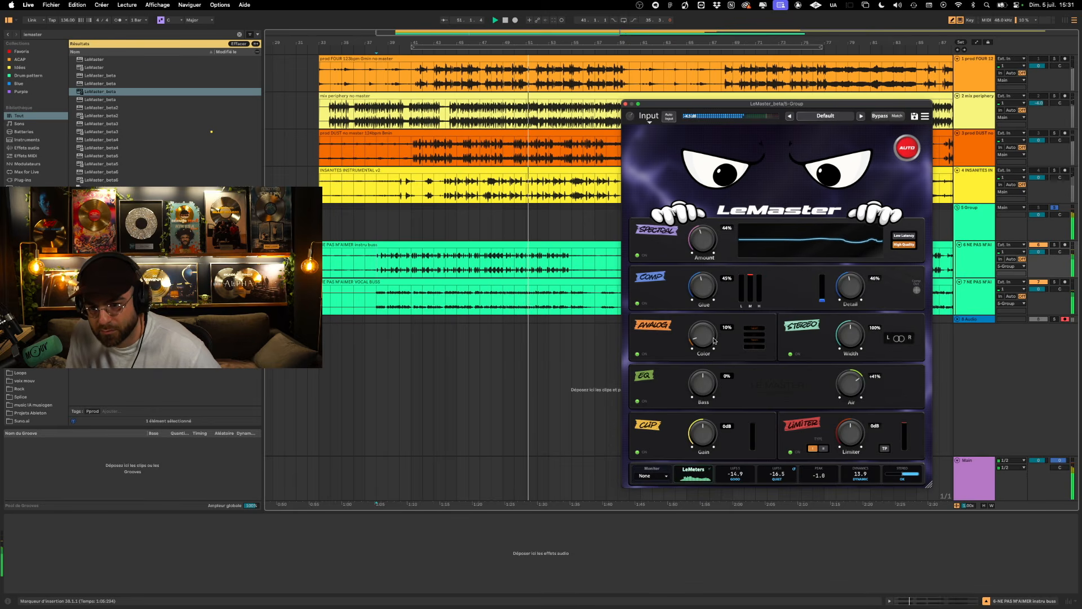
pyautogui.moveTo(712, 339); pyautogui.dragTo(707, 319)
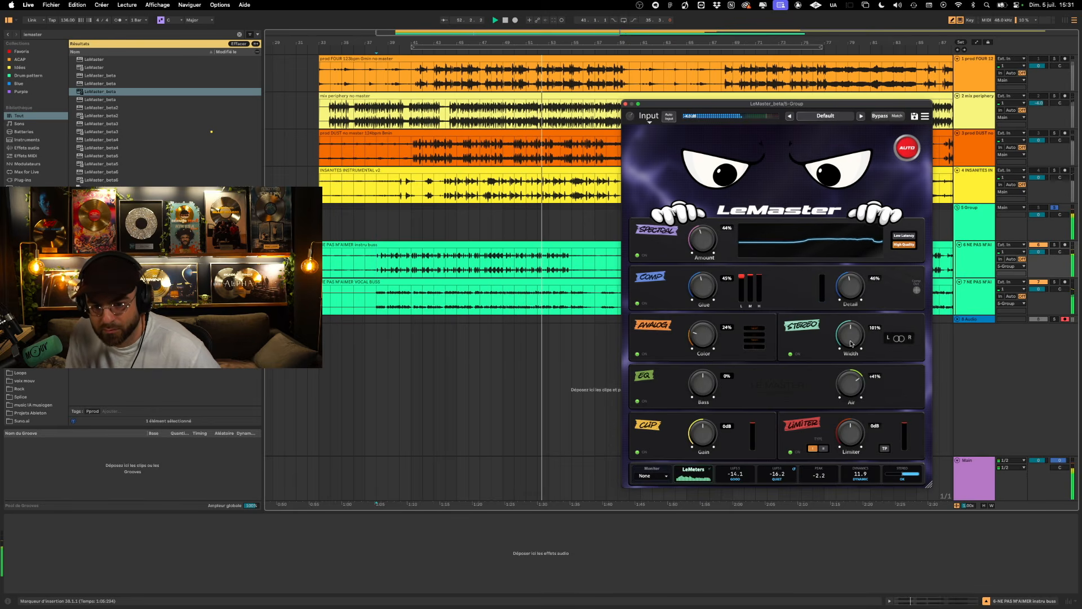
pyautogui.moveTo(851, 348); pyautogui.dragTo(851, 335)
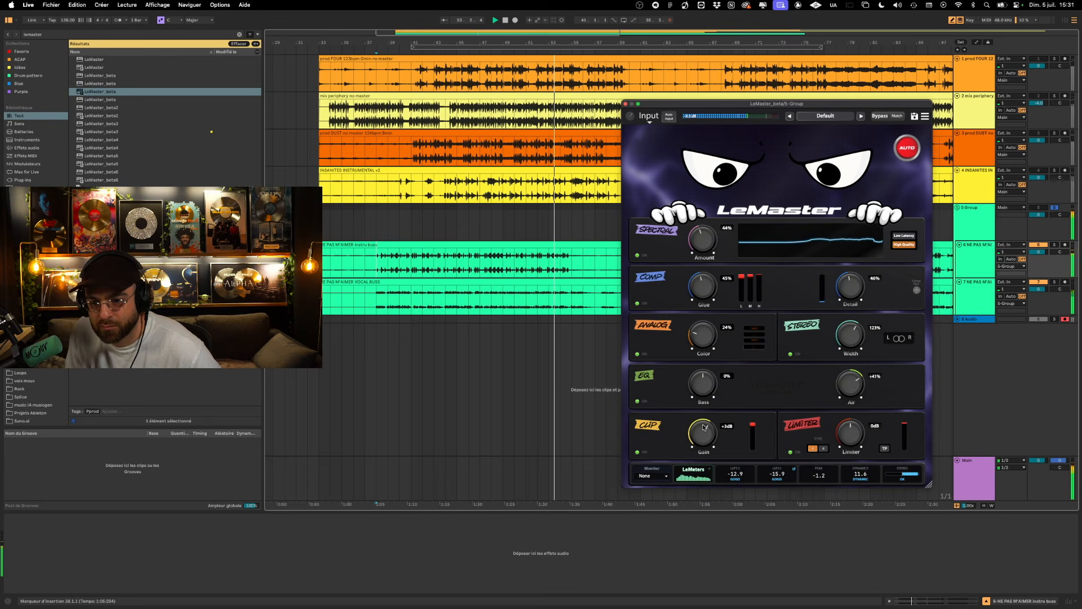
# - Set Clip Gain and Limiter to +2 dB each, then restart playback from the insertion point
pyautogui.moveTo(704, 434); pyautogui.dragTo(704, 430)
pyautogui.moveTo(851, 433); pyautogui.dragTo(850, 429)
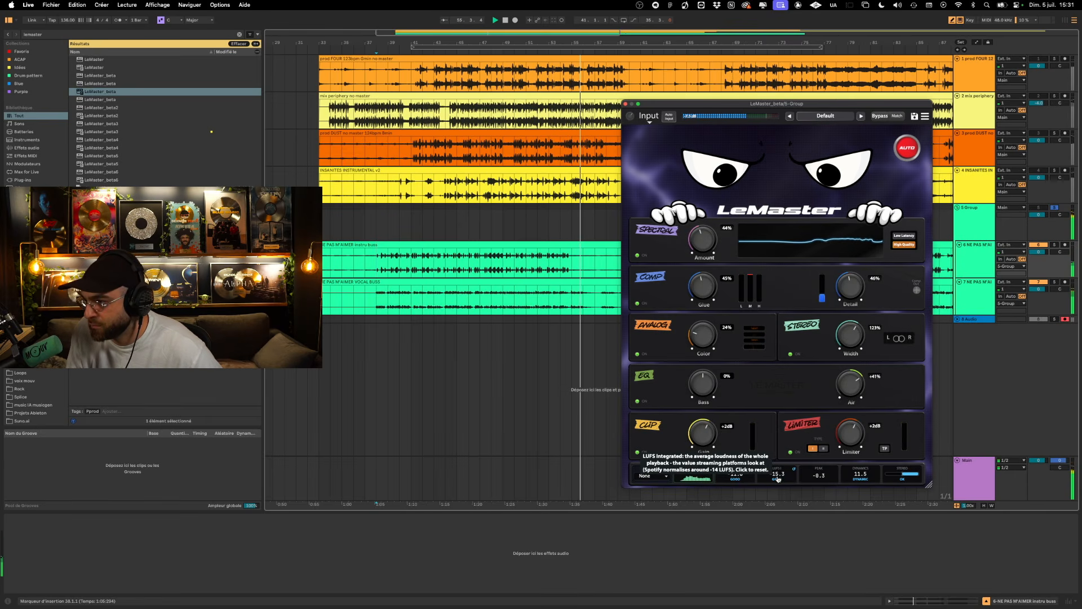
pyautogui.press('space')
pyautogui.press('space')
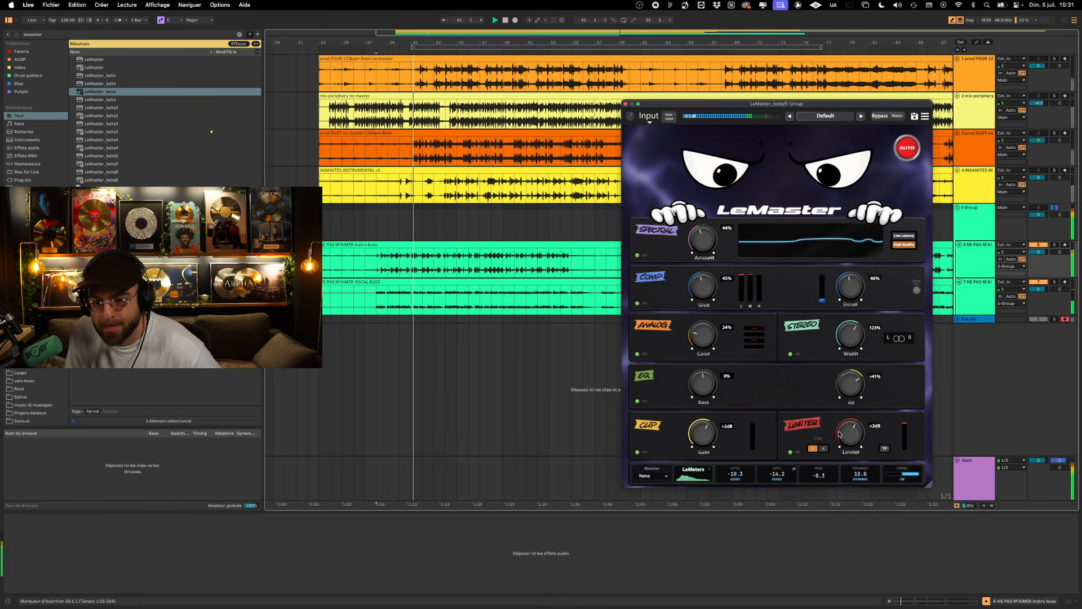
# - Refine the Group's master with Limiter at +3 dB, EQ Air at +34%, Stereo Width at 116% and Comp Detail at 61%
pyautogui.moveTo(847, 435); pyautogui.dragTo(847, 432)
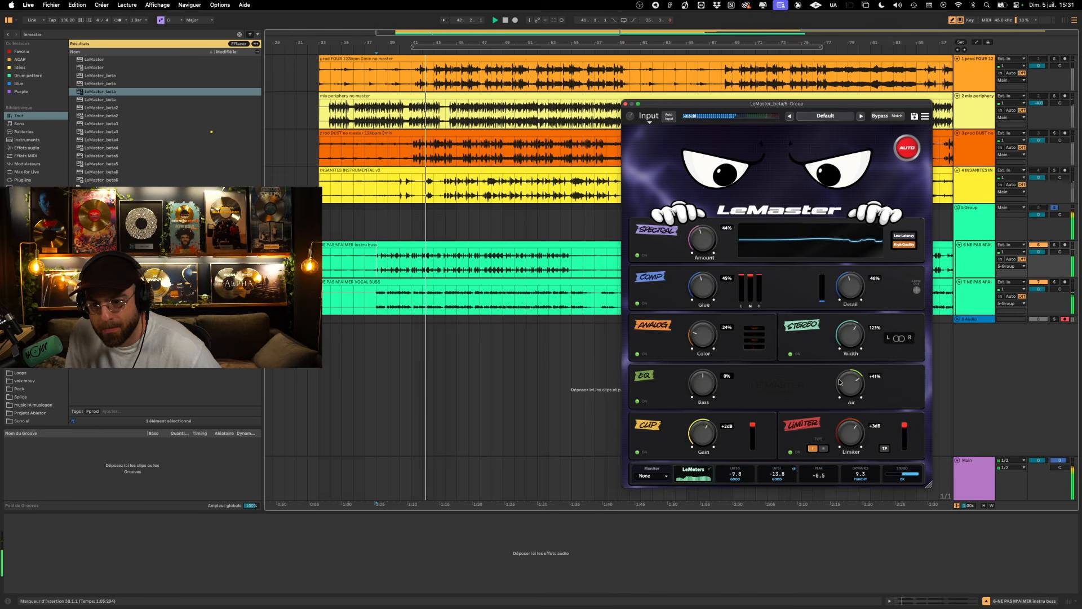
pyautogui.moveTo(844, 372); pyautogui.dragTo(843, 377)
pyautogui.moveTo(845, 336); pyautogui.dragTo(845, 340)
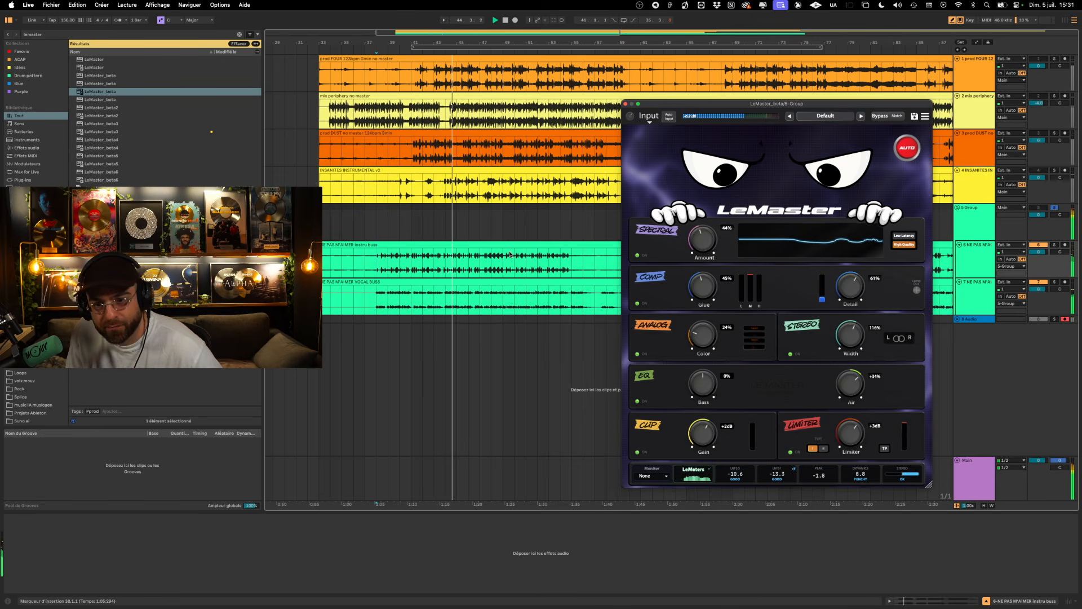
# - Replay the Group from the start of the instrumental clip and compare the sound with LeMaster bypassed and active
pyautogui.click(352, 244)
pyautogui.press('space')
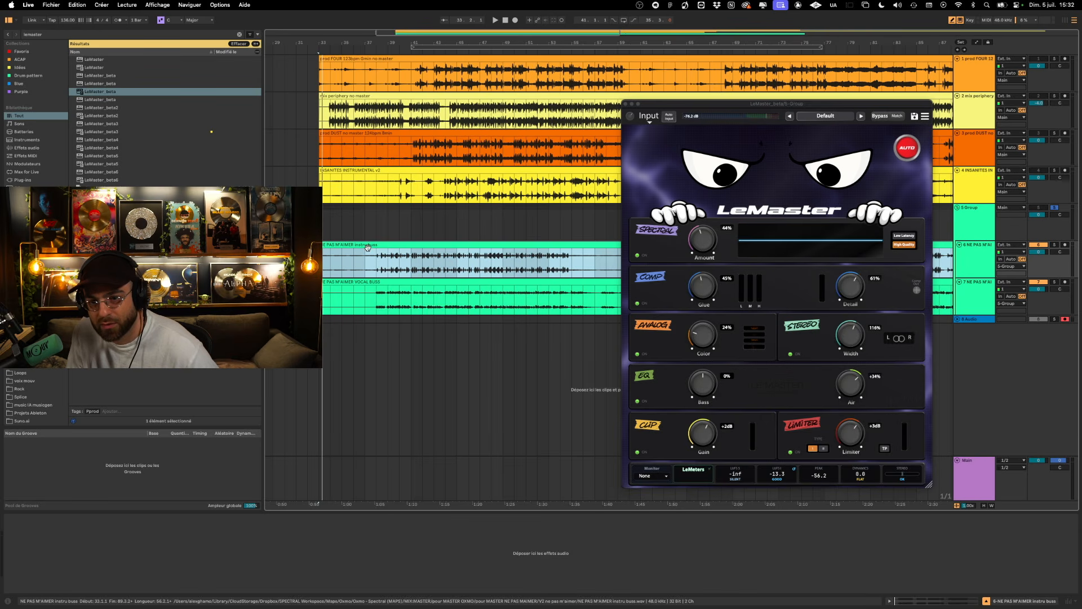
pyautogui.press('space')
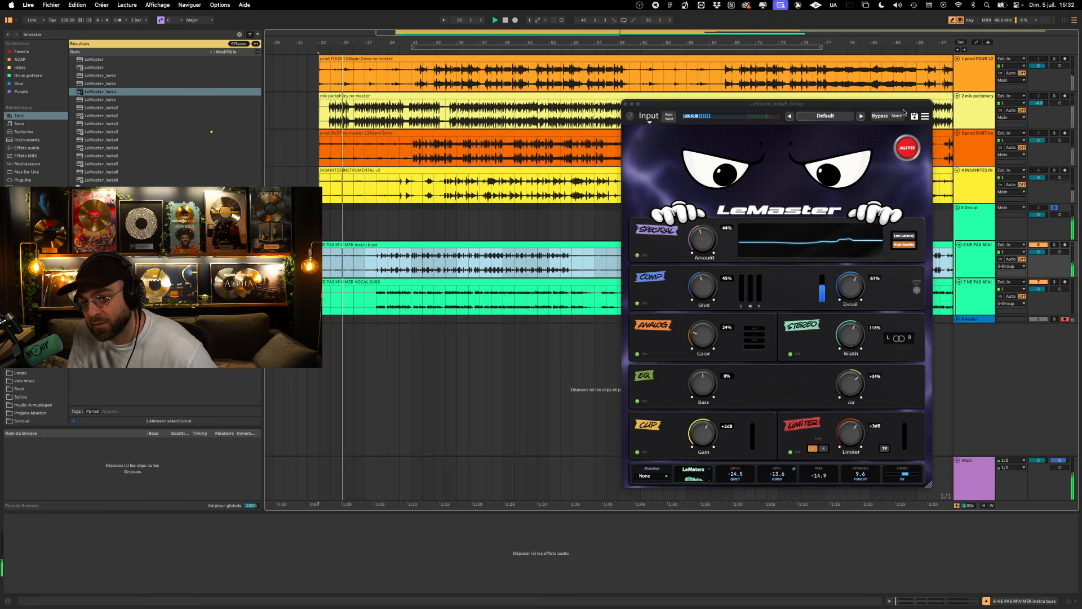
pyautogui.click(881, 117)
pyautogui.click(881, 117)
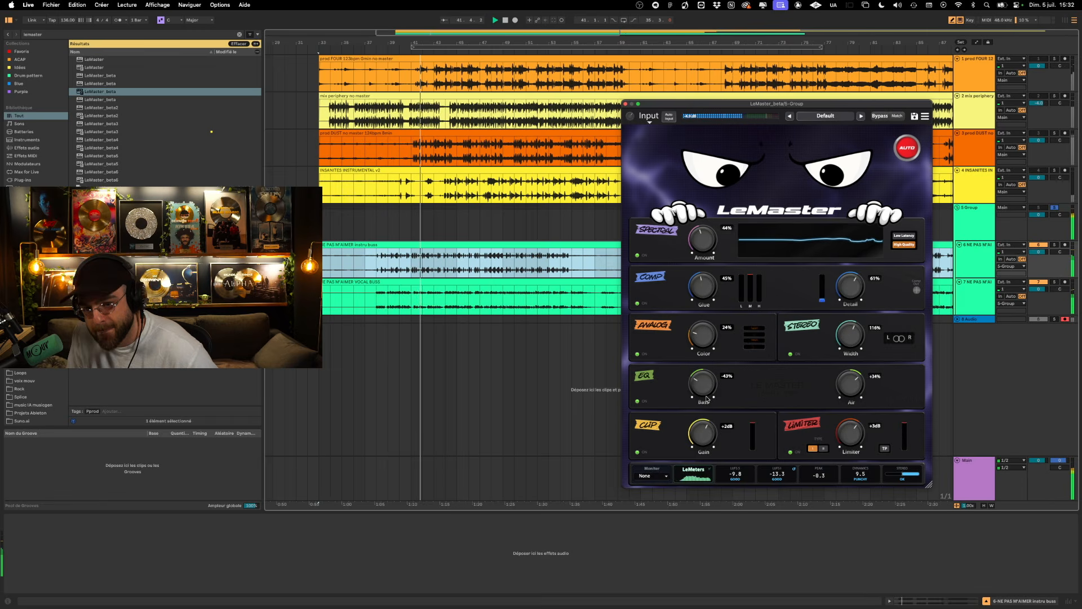
# - Set EQ Bass to -40%, Limiter to +4 dB and Spectral Amount to 55%
pyautogui.moveTo(707, 378); pyautogui.dragTo(709, 389)
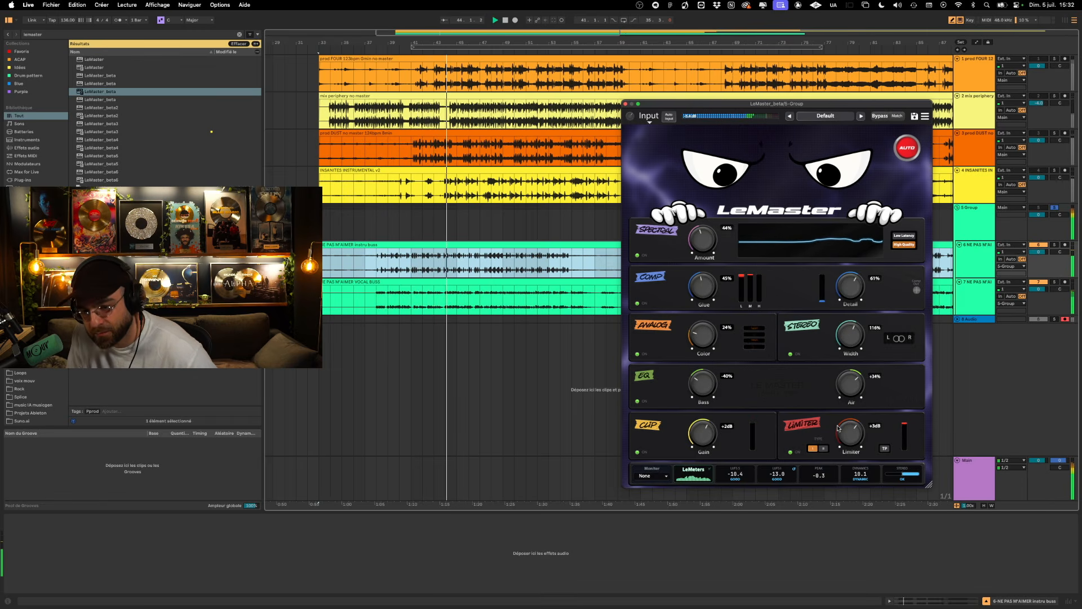
pyautogui.moveTo(853, 433); pyautogui.dragTo(853, 429)
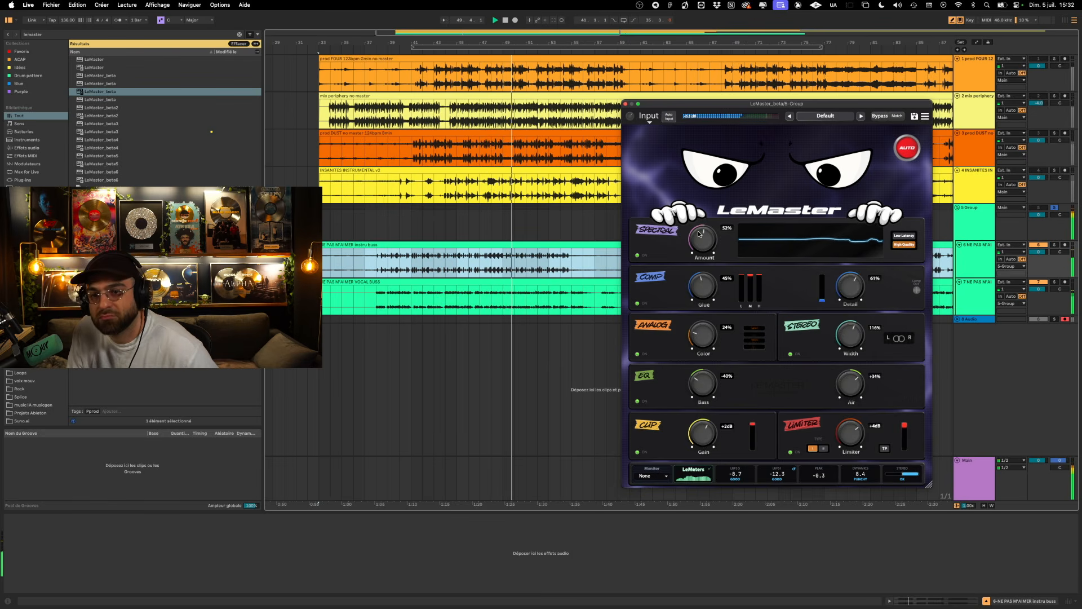
pyautogui.moveTo(700, 243); pyautogui.dragTo(699, 232)
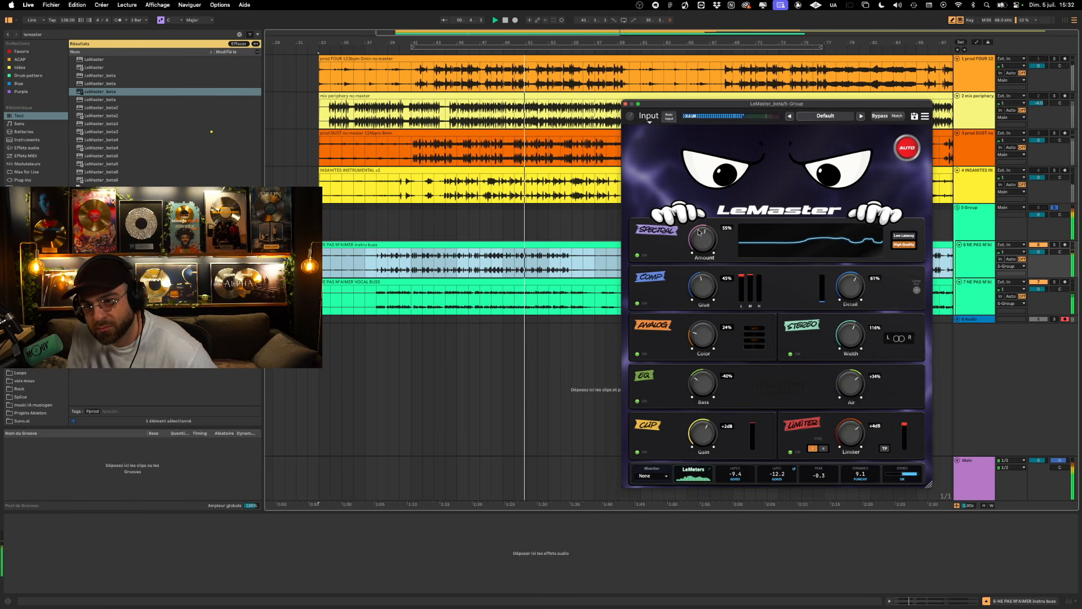
# - Compare the master with its bypassed version using level Match, then turn Match off and stop playback
pyautogui.click(898, 118)
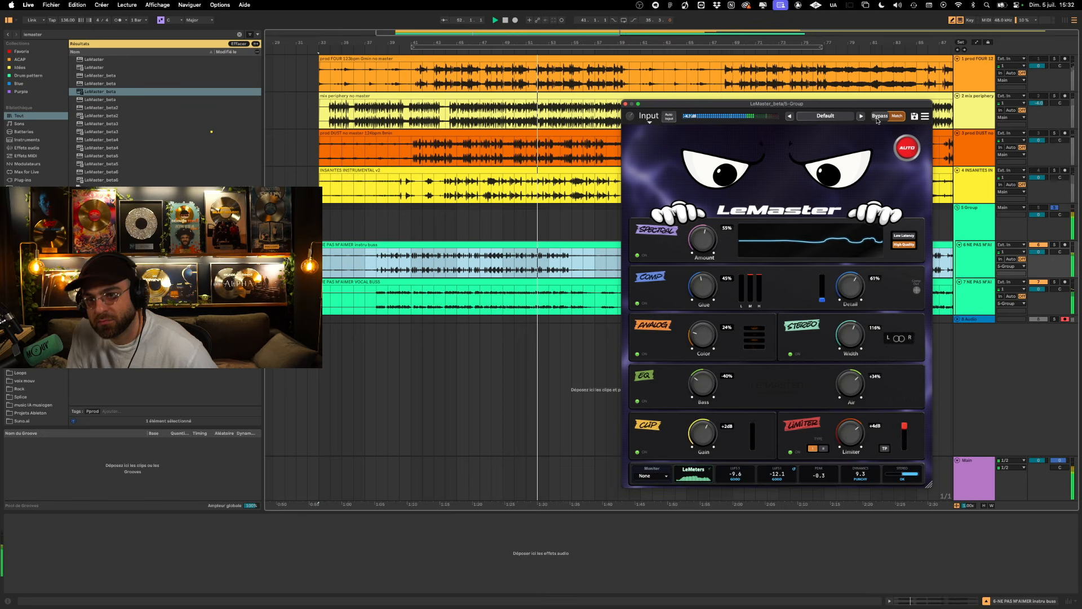
pyautogui.click(878, 117)
pyautogui.click(878, 117)
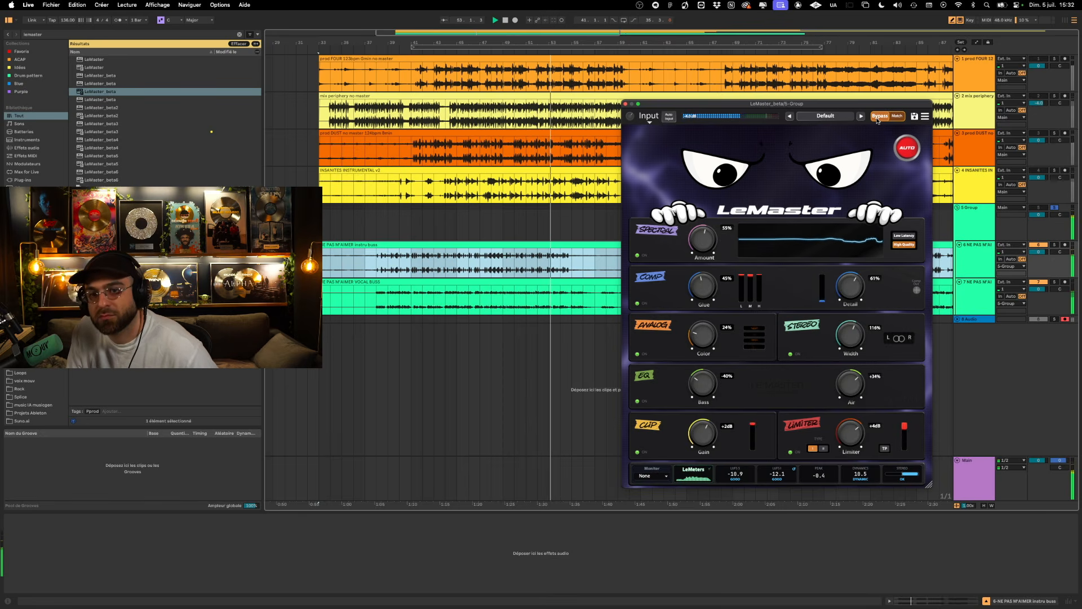
pyautogui.click(897, 117)
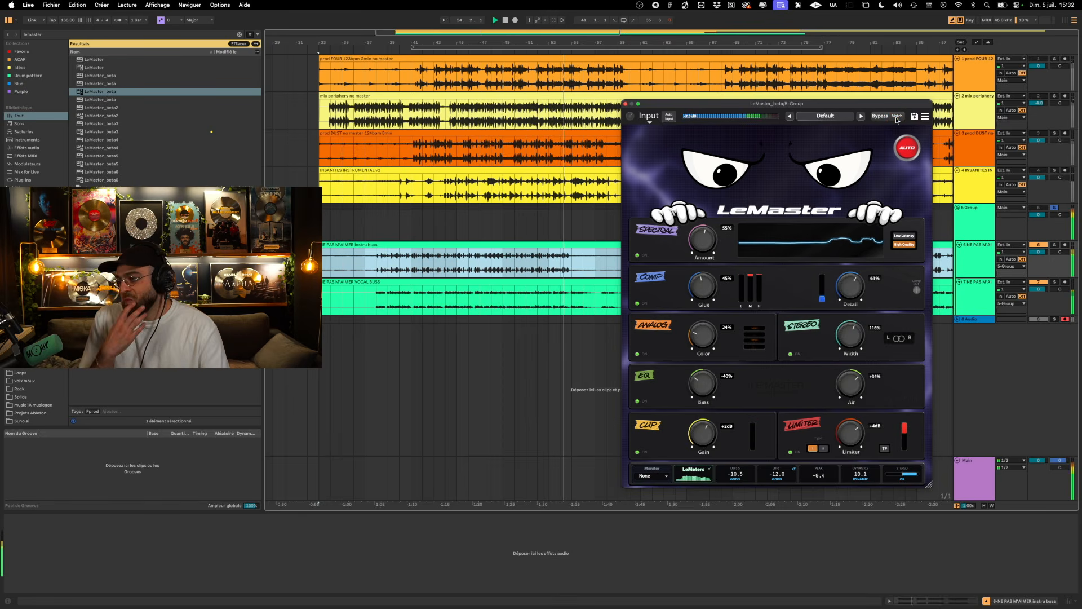
pyautogui.press('space')
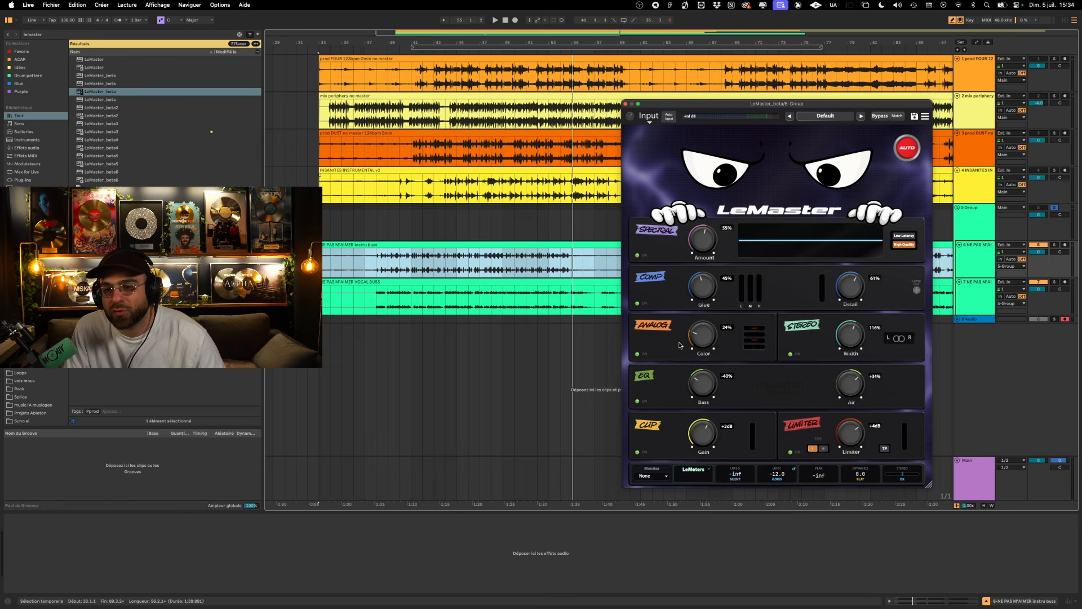
# - Unsolo the Group and move LeMaster from it onto the INSANITES INSTRUMENTAL v2 track
pyautogui.click(1053, 208)
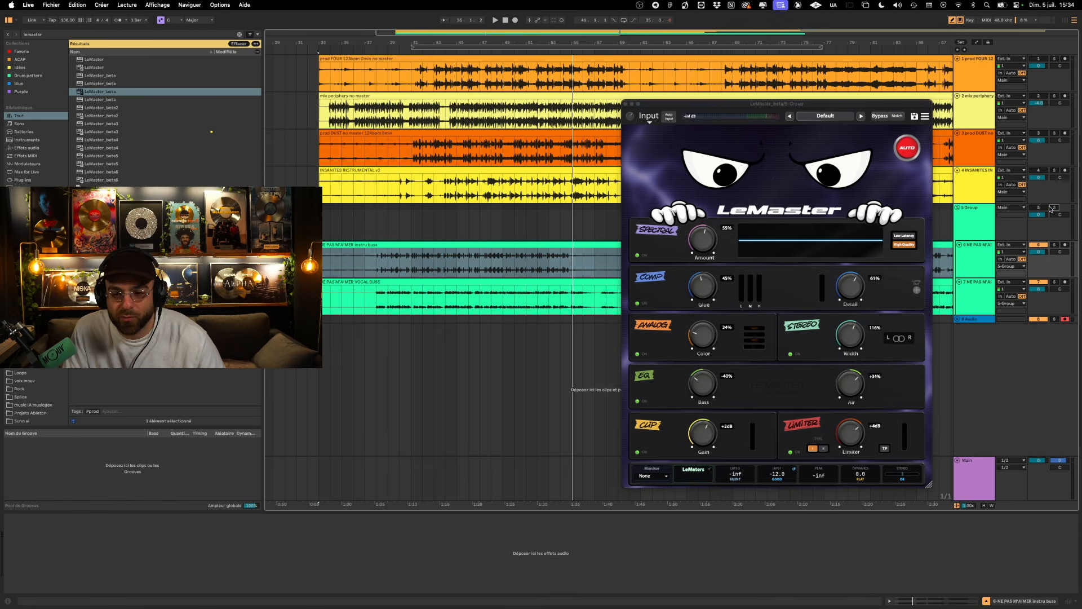
pyautogui.click(988, 221)
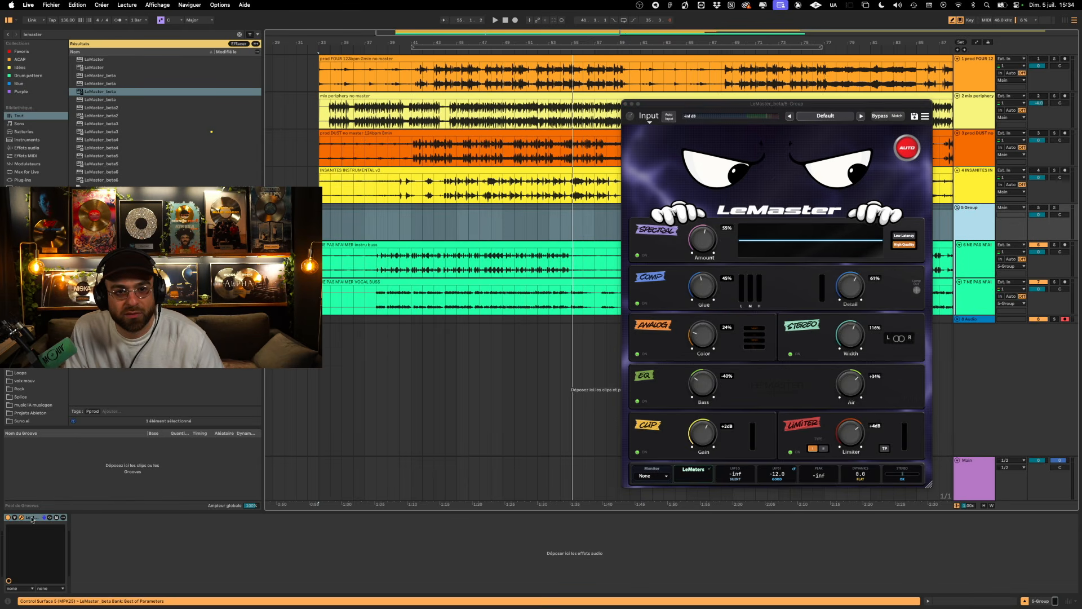
pyautogui.moveTo(32, 517); pyautogui.dragTo(449, 195)
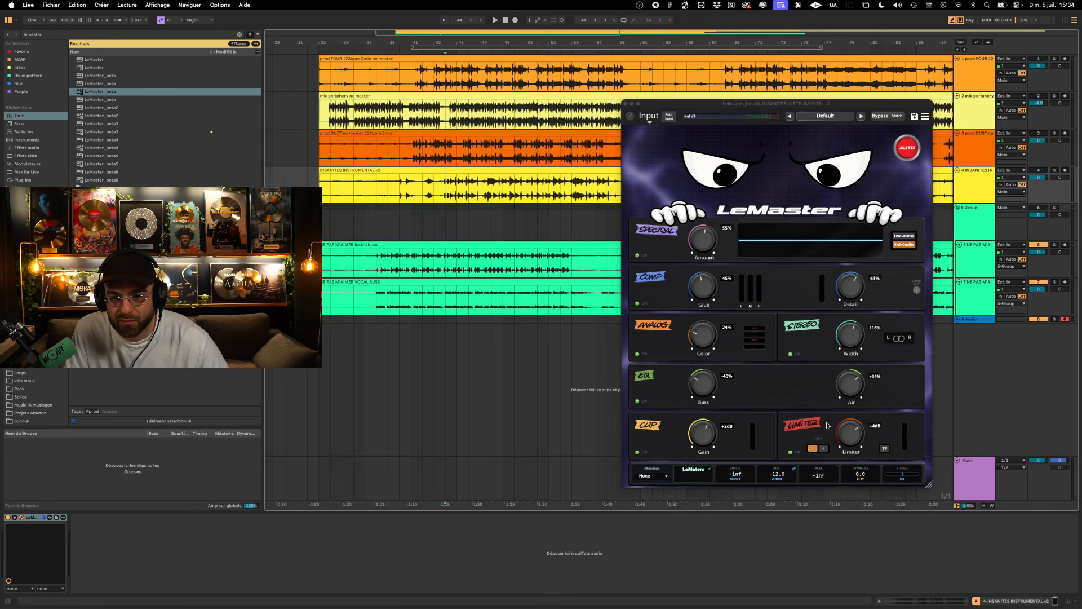
# - Reset Clip Gain and Limiter to 0 dB, then solo INSANITES INSTRUMENTAL v2 and play it
pyautogui.press('space')
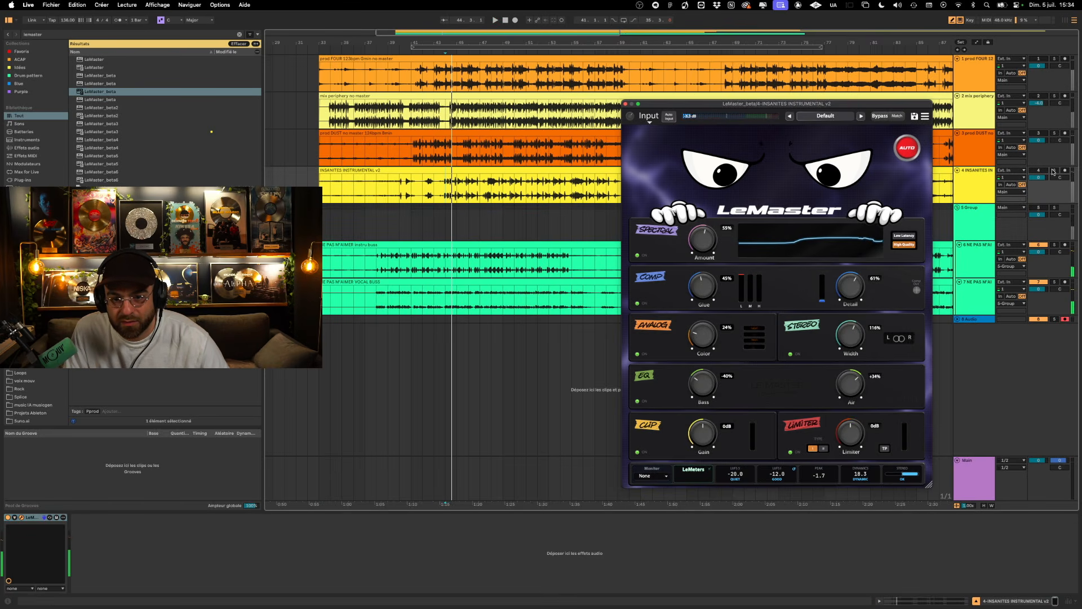
pyautogui.click(1054, 170)
pyautogui.press('space')
# - Raise Analog Color to 55%, Clip Gain to +2 dB and Limiter to +5 dB on the INSANITES INSTRUMENTAL v2 track
pyautogui.moveTo(704, 336); pyautogui.dragTo(703, 307)
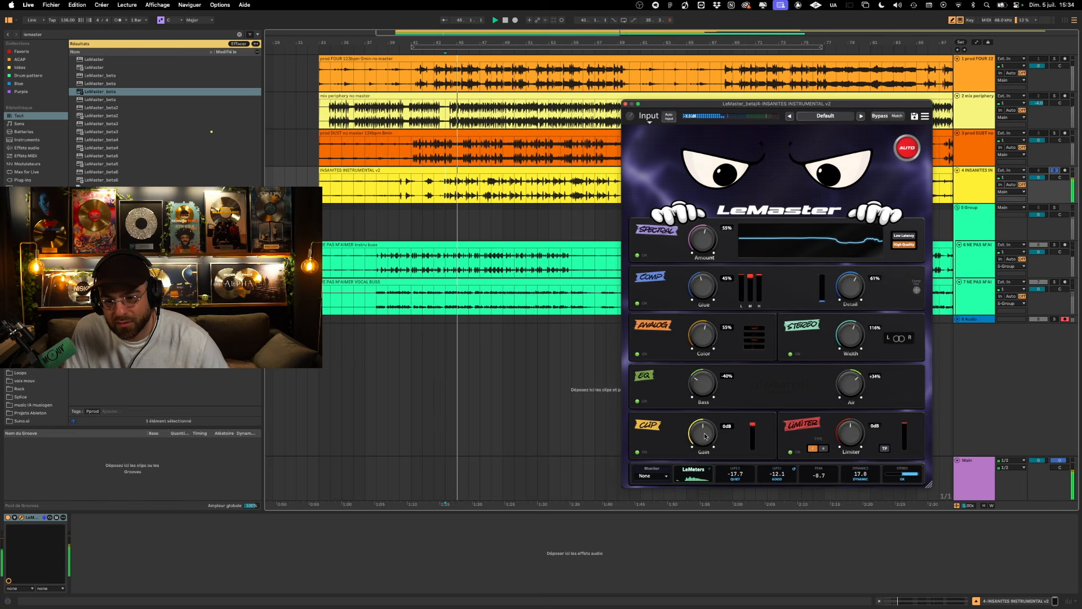
pyautogui.moveTo(704, 435); pyautogui.dragTo(705, 428)
pyautogui.moveTo(850, 433); pyautogui.dragTo(850, 413)
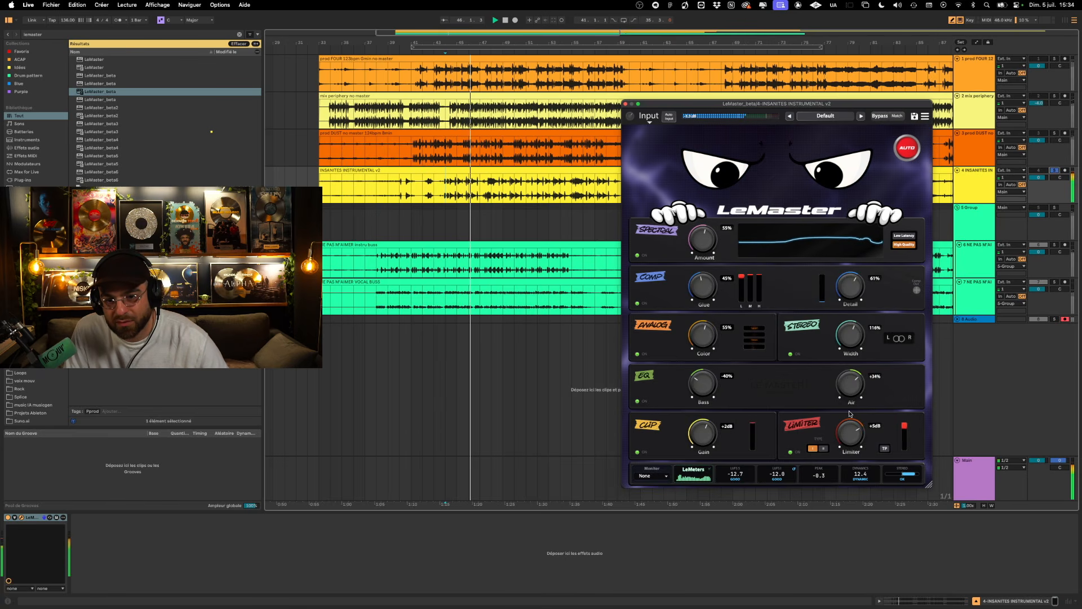
# - Fine-tune Analog Color to 54%, Comp Glue to 55%, EQ Air to +3% and Limiter to +8 dB, then stop playback
pyautogui.moveTo(704, 337); pyautogui.dragTo(703, 338)
pyautogui.moveTo(704, 294); pyautogui.dragTo(705, 284)
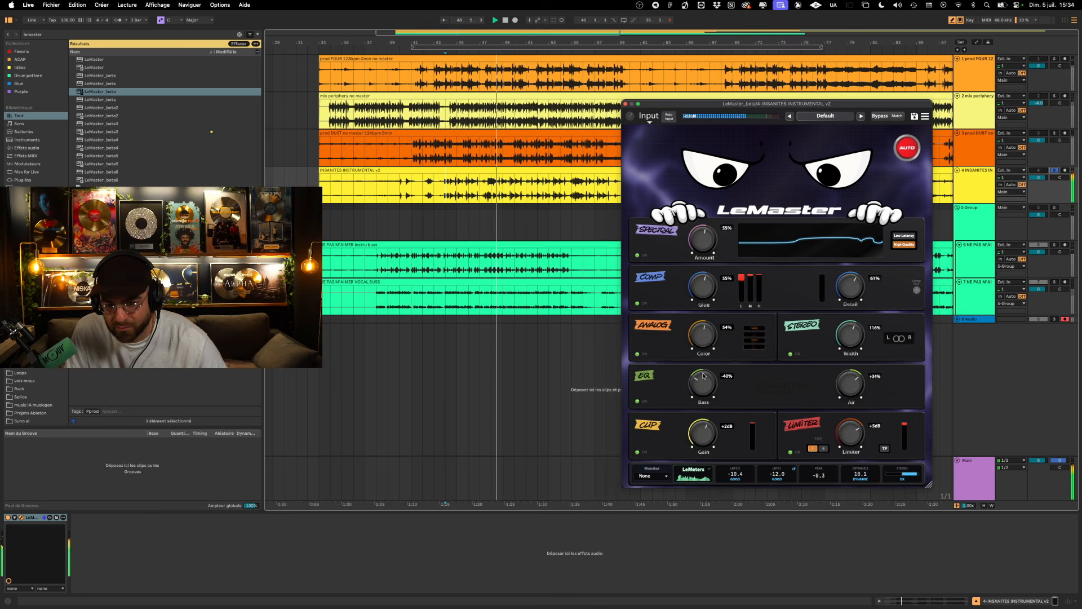
pyautogui.moveTo(849, 429); pyautogui.dragTo(847, 423)
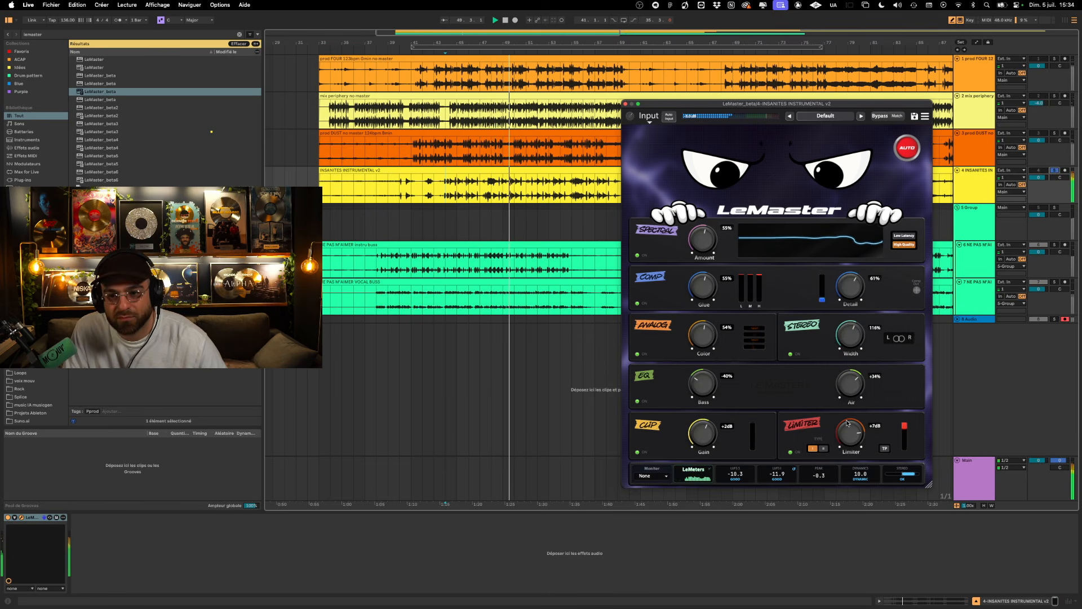
pyautogui.moveTo(849, 385); pyautogui.dragTo(857, 423)
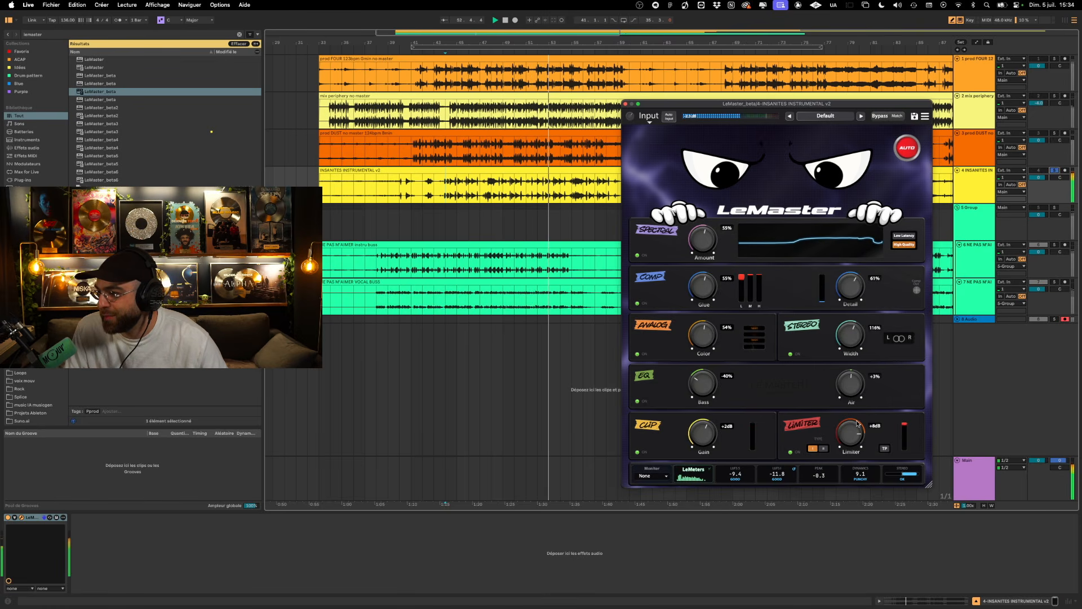
pyautogui.press('space')
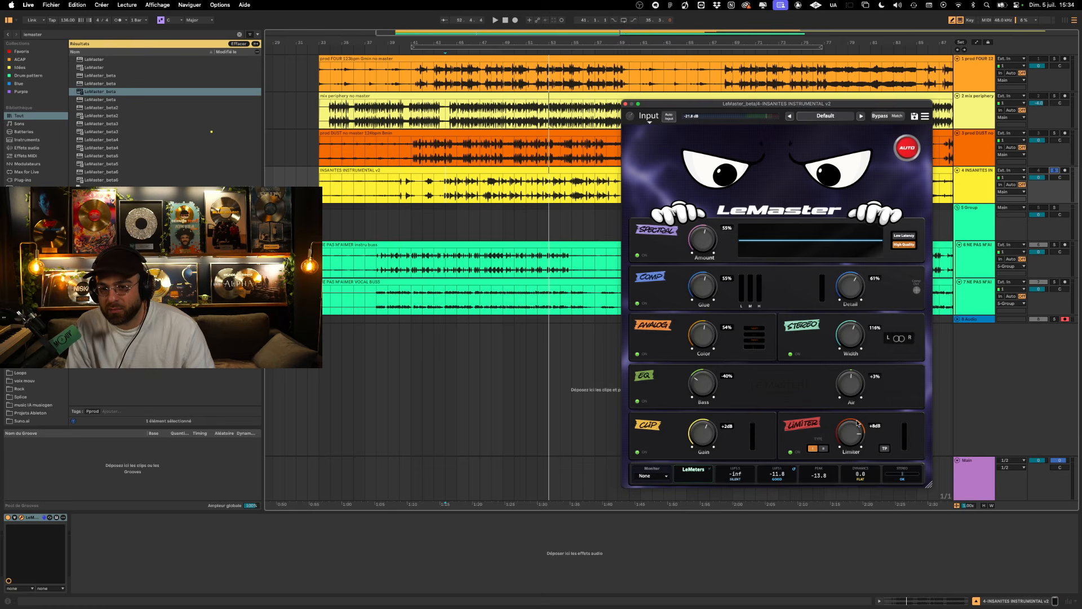
# - Place the insertion marker at 44.1.1 on INSANITES INSTRUMENTAL v2, initialize the LeMaster preset and play from there
pyautogui.moveTo(919, 293); pyautogui.dragTo(919, 305)
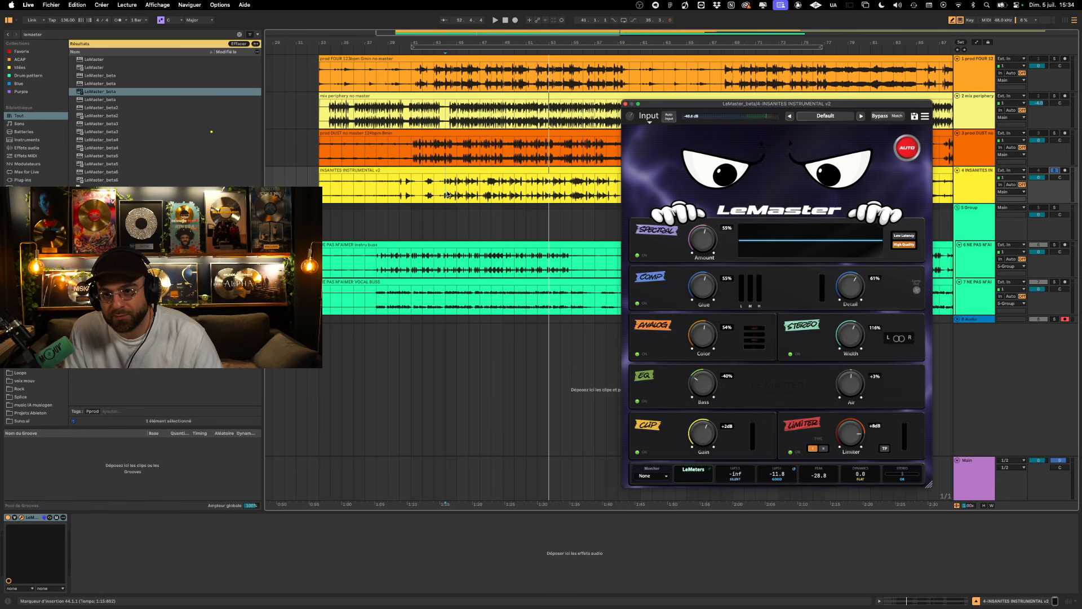
pyautogui.click(449, 197)
pyautogui.click(925, 116)
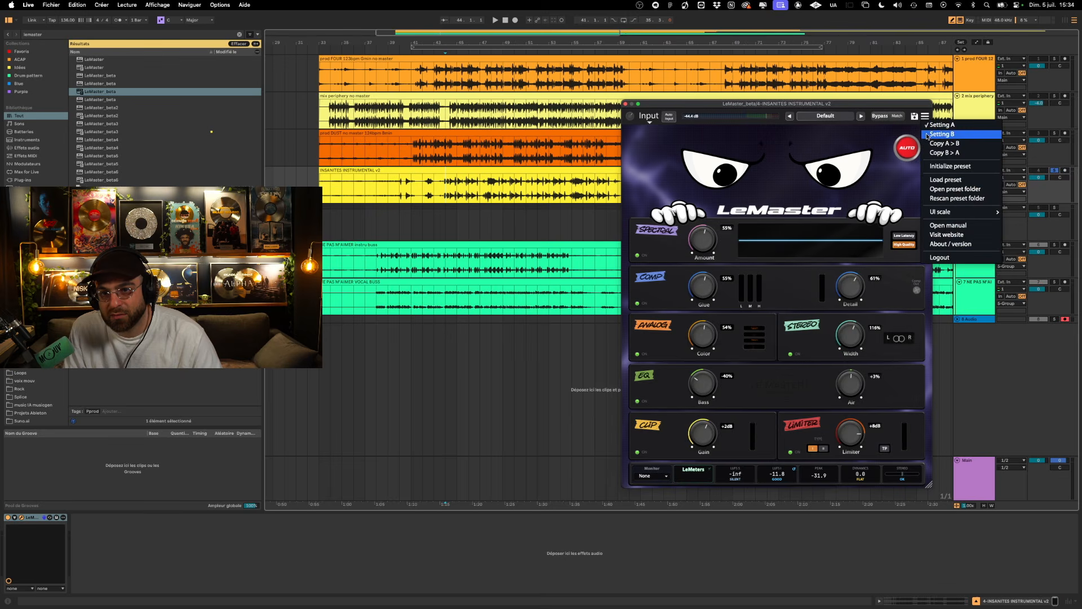
pyautogui.click(920, 169)
pyautogui.press('space')
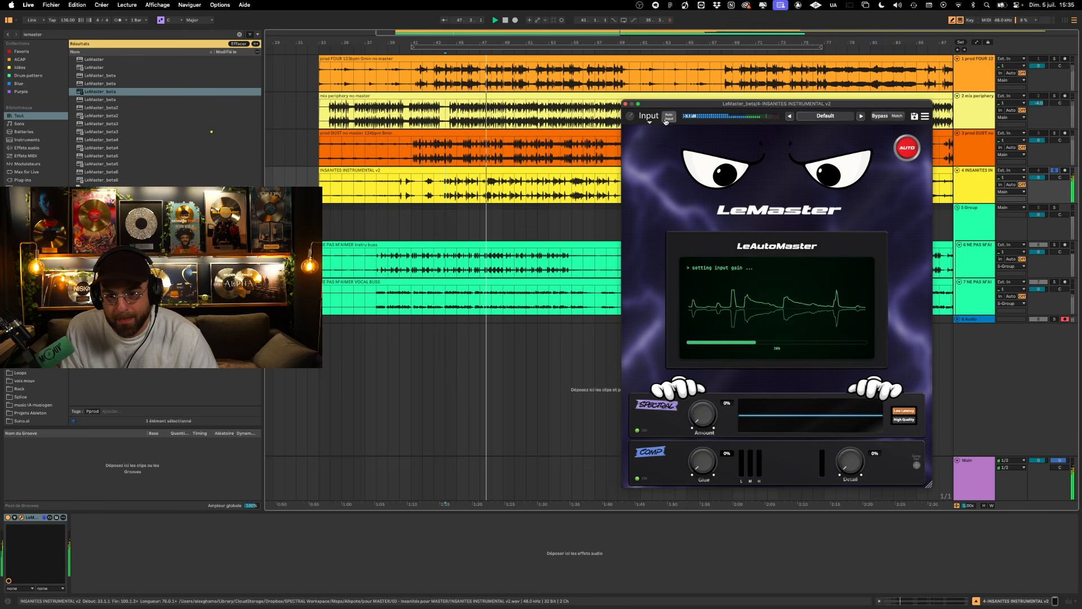
# - Run Auto Input during playback, try Limiter at +5 dB, then return Limiter to 0 dB and Analog Color to 0%
pyautogui.click(667, 118)
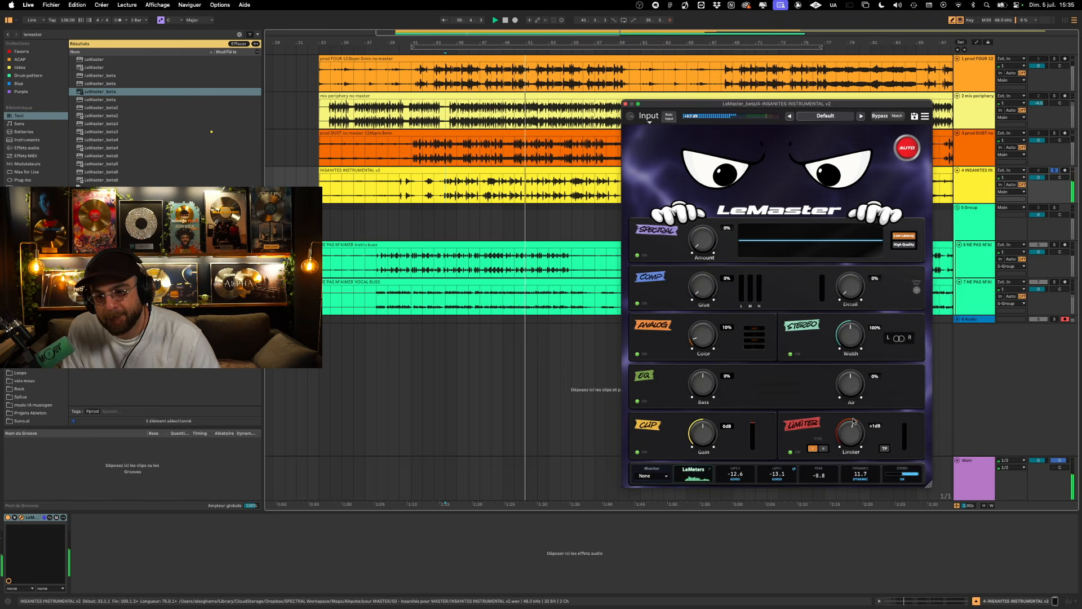
pyautogui.moveTo(852, 438)
pyautogui.mouseDown()
pyautogui.moveTo(852, 409)
pyautogui.moveTo(846, 446)
pyautogui.mouseUp()
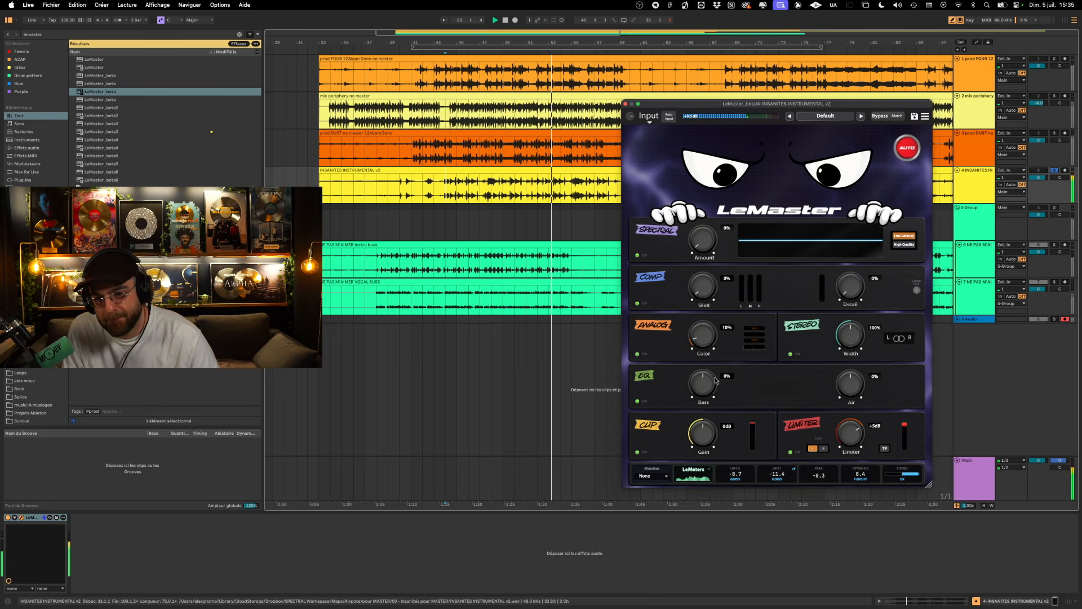
pyautogui.moveTo(710, 339); pyautogui.dragTo(710, 461)
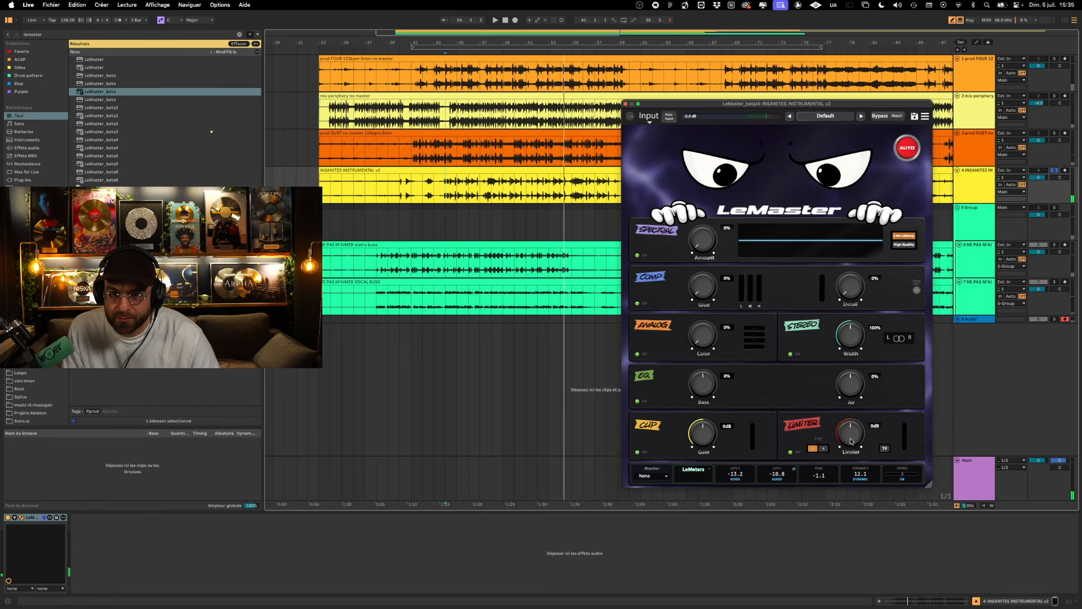
# - Shift the LeMaster window slightly and reinitialize its preset to the default settings
pyautogui.moveTo(816, 107)
pyautogui.mouseDown()
pyautogui.moveTo(514, 95)
pyautogui.moveTo(779, 101)
pyautogui.moveTo(813, 74)
pyautogui.moveTo(823, 111)
pyautogui.mouseUp()
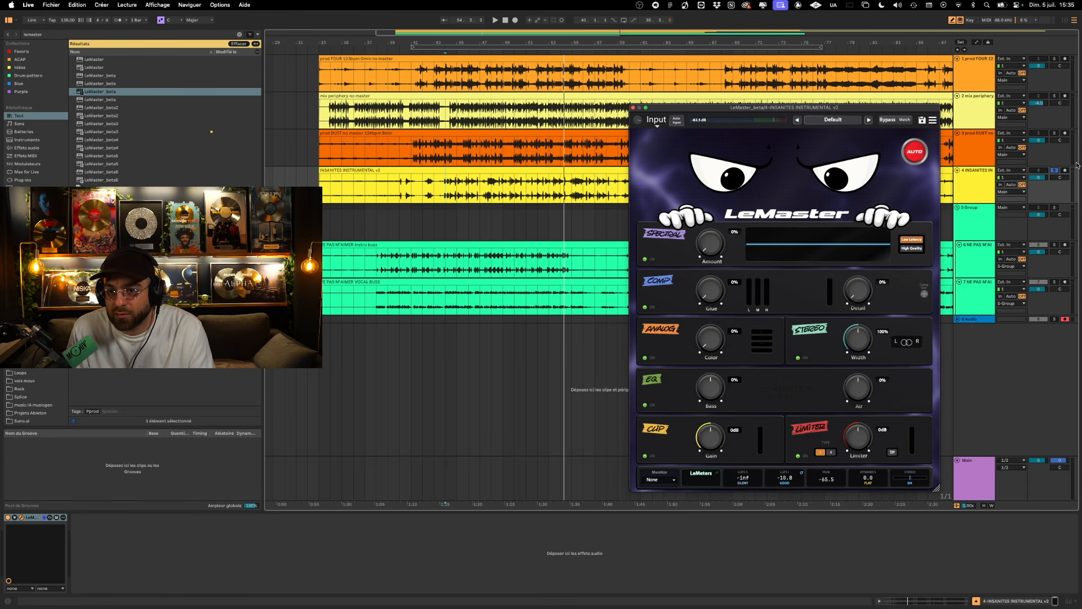
pyautogui.click(933, 121)
pyautogui.click(966, 172)
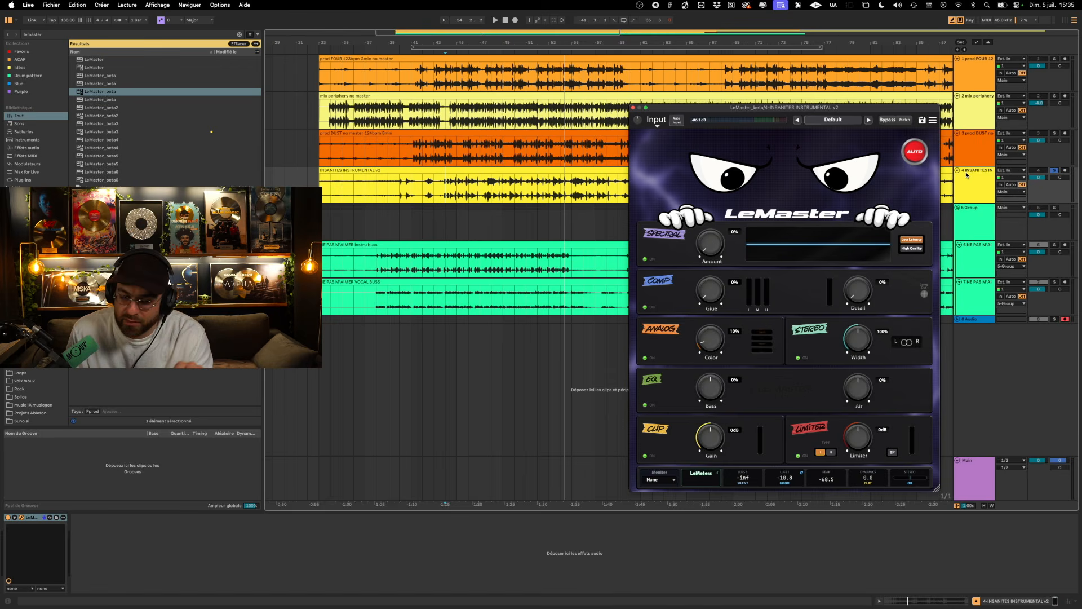